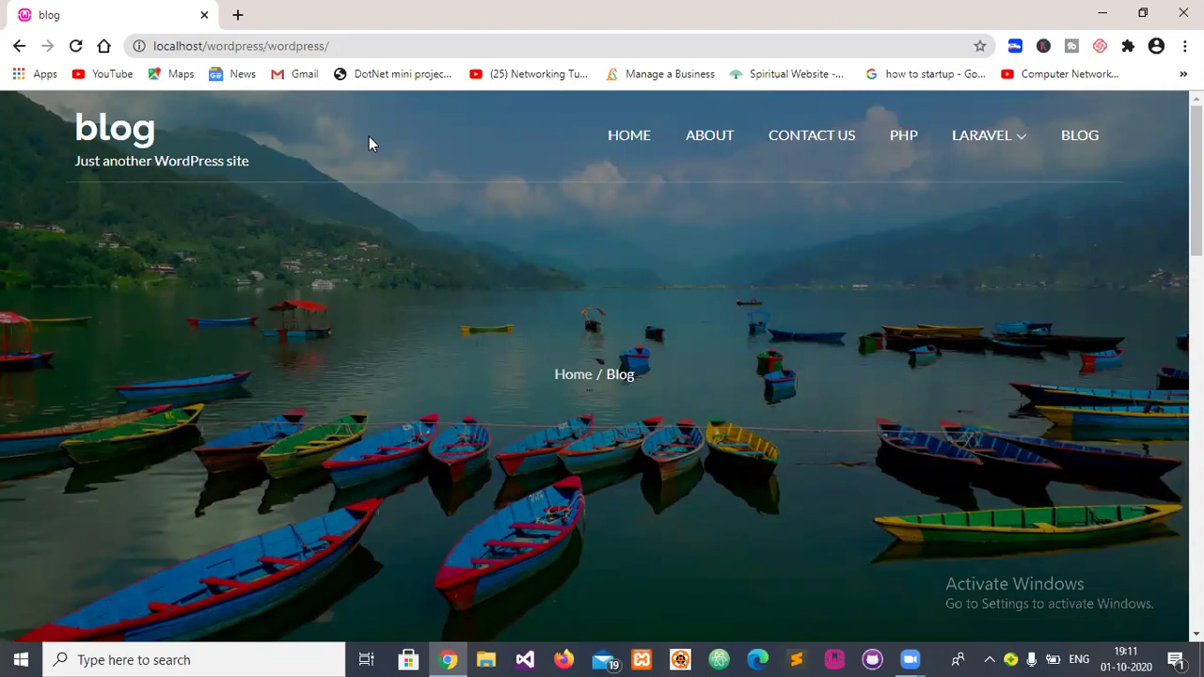
Step: Open the blog site's Home page from the top navigation bar
left_click(608, 142)
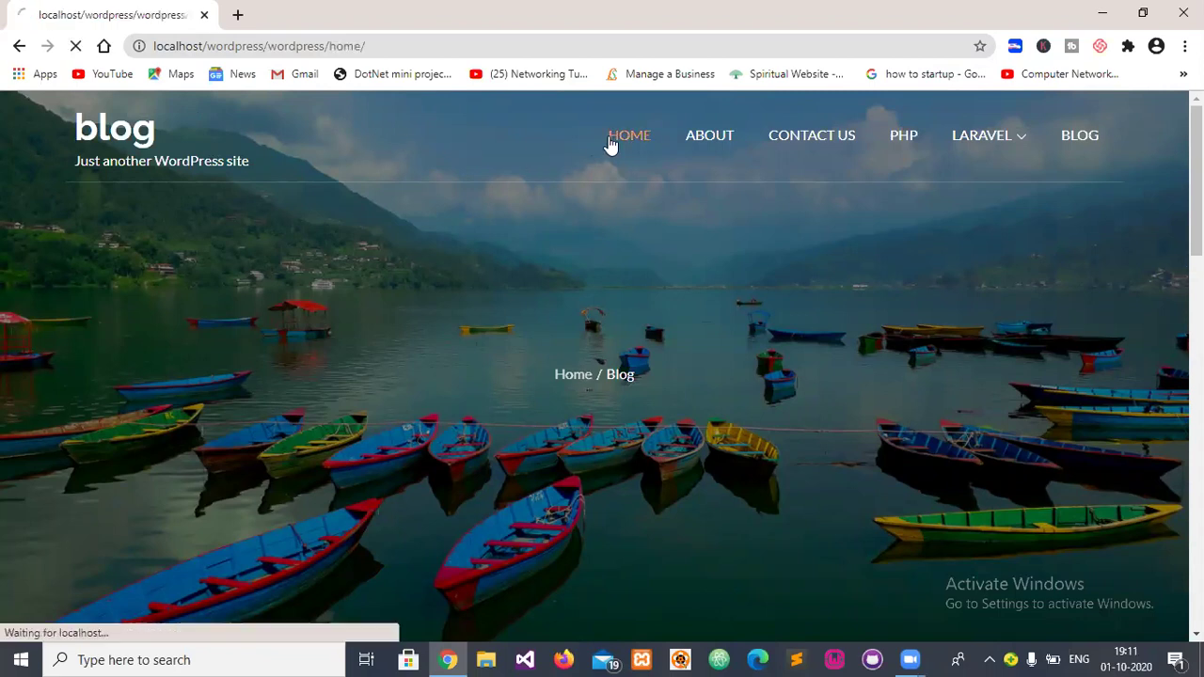
Step: Scroll through the Home page to look over its content
scroll(587, 206, "down", 3)
scroll(586, 215, "down", 15)
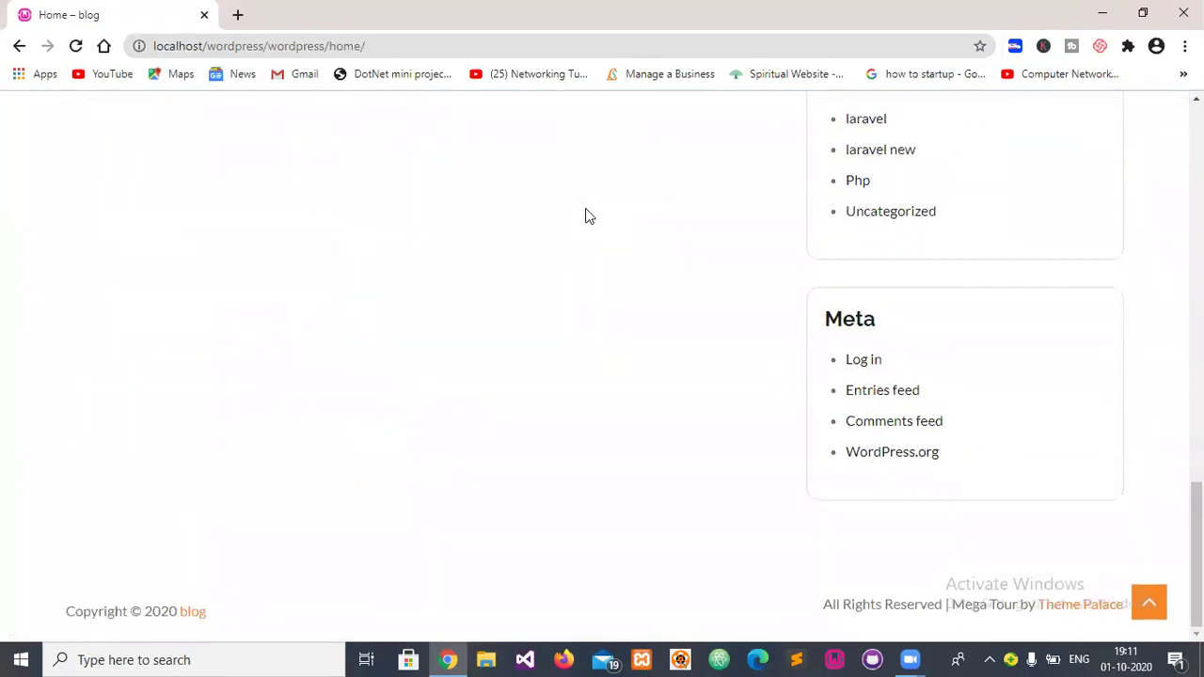
scroll(223, 371, "up", 15)
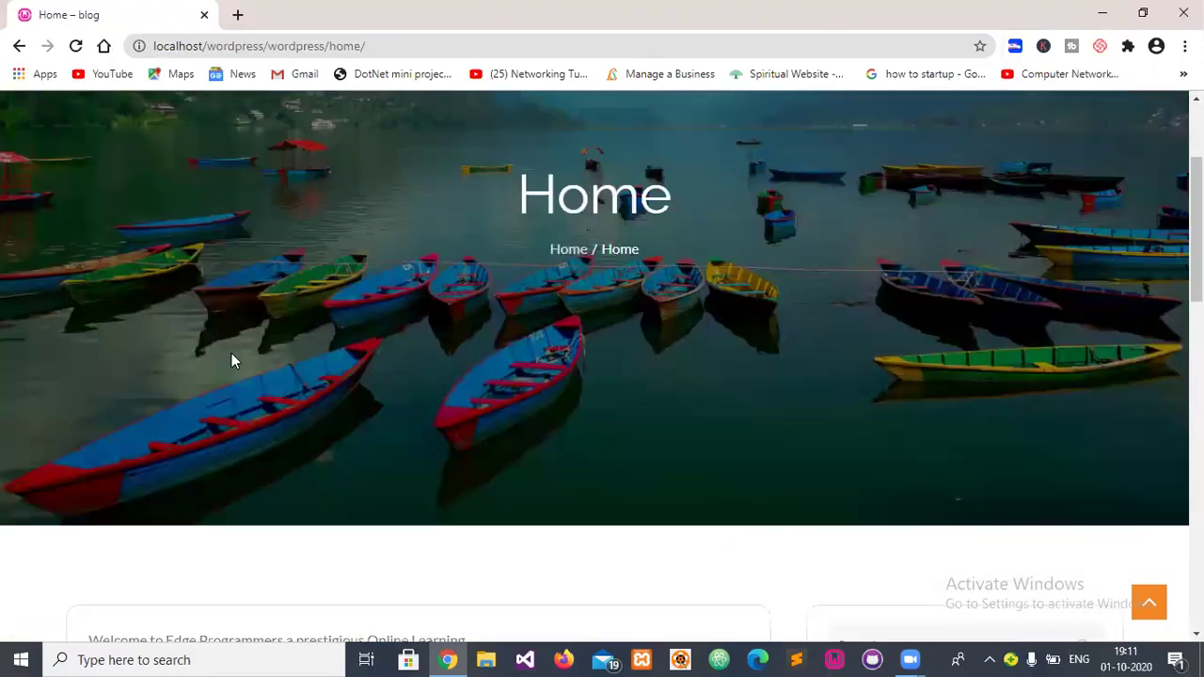
Step: Open the Blog post listing and scroll down to the Meta widget's Log in link
left_click(1079, 135)
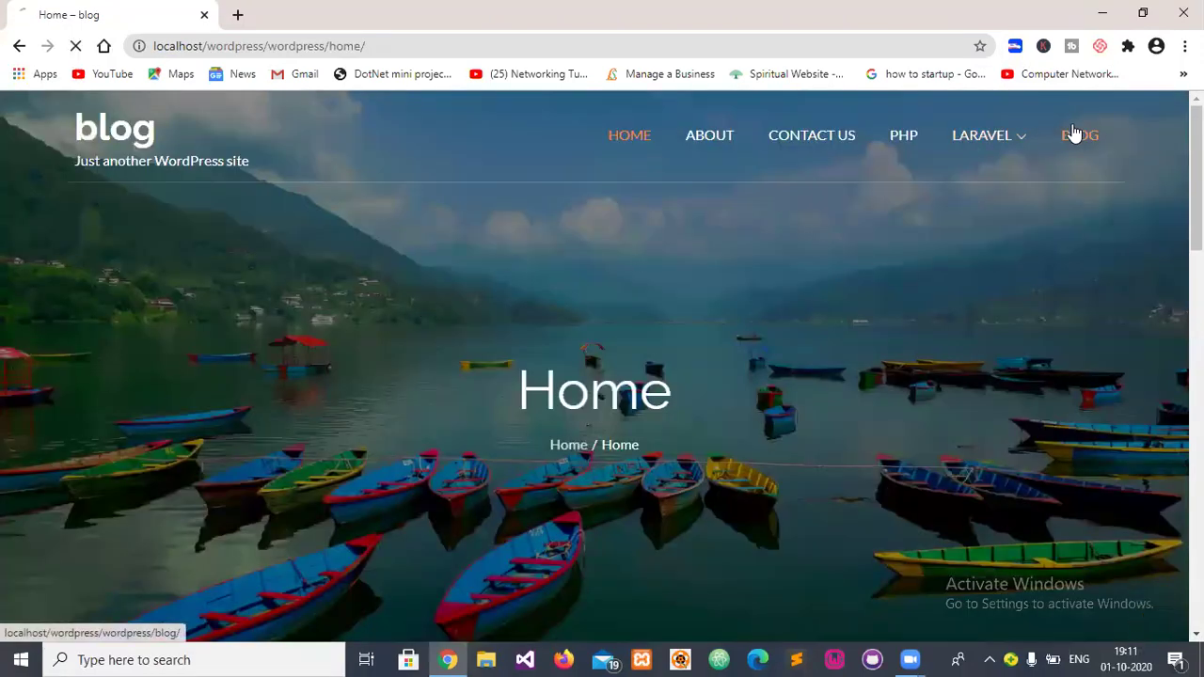
scroll(206, 454, "down", 1)
scroll(204, 445, "down", 10)
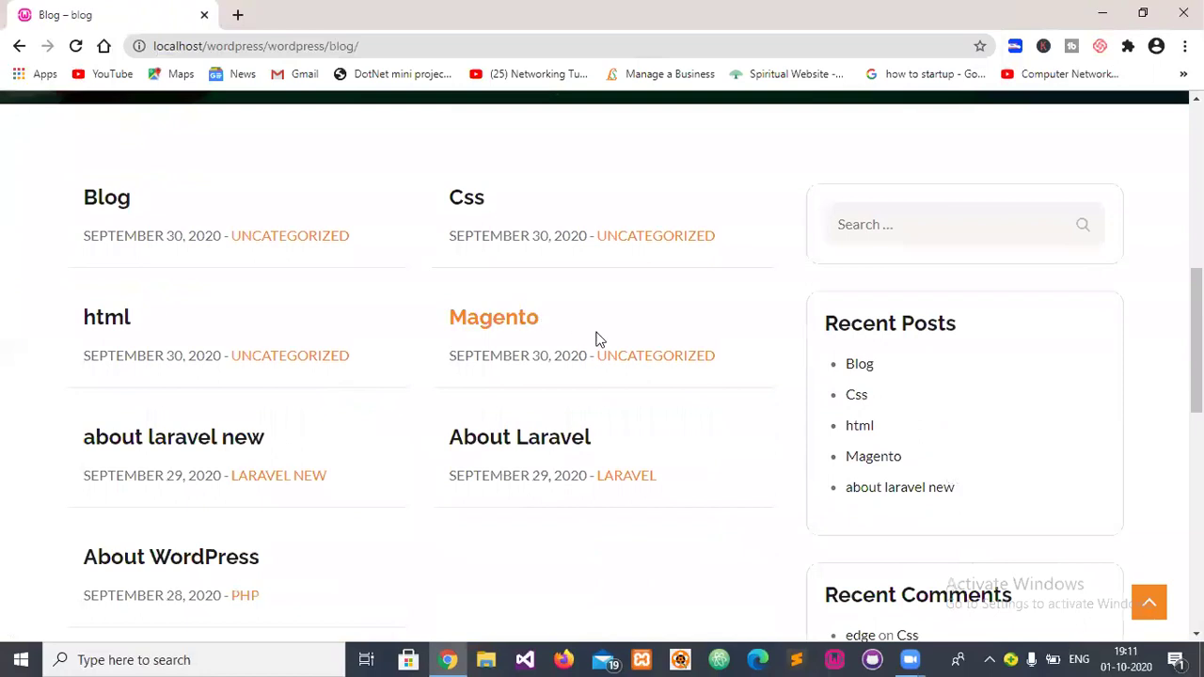
scroll(260, 478, "up", 4)
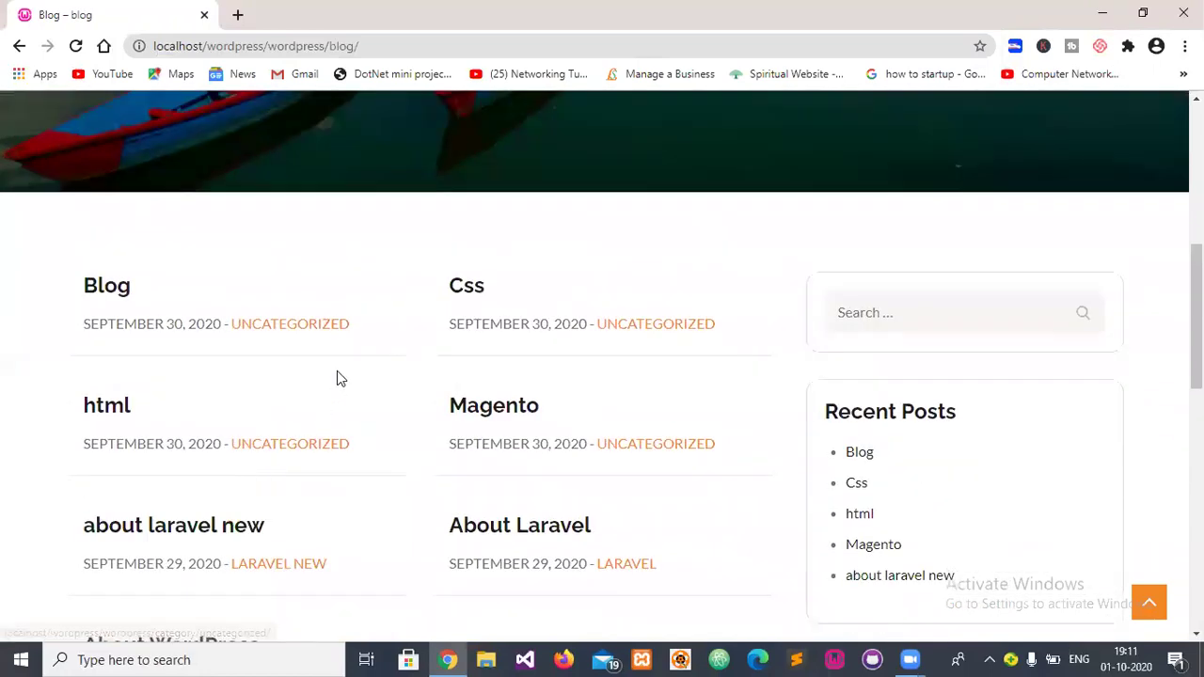
scroll(631, 338, "down", 8)
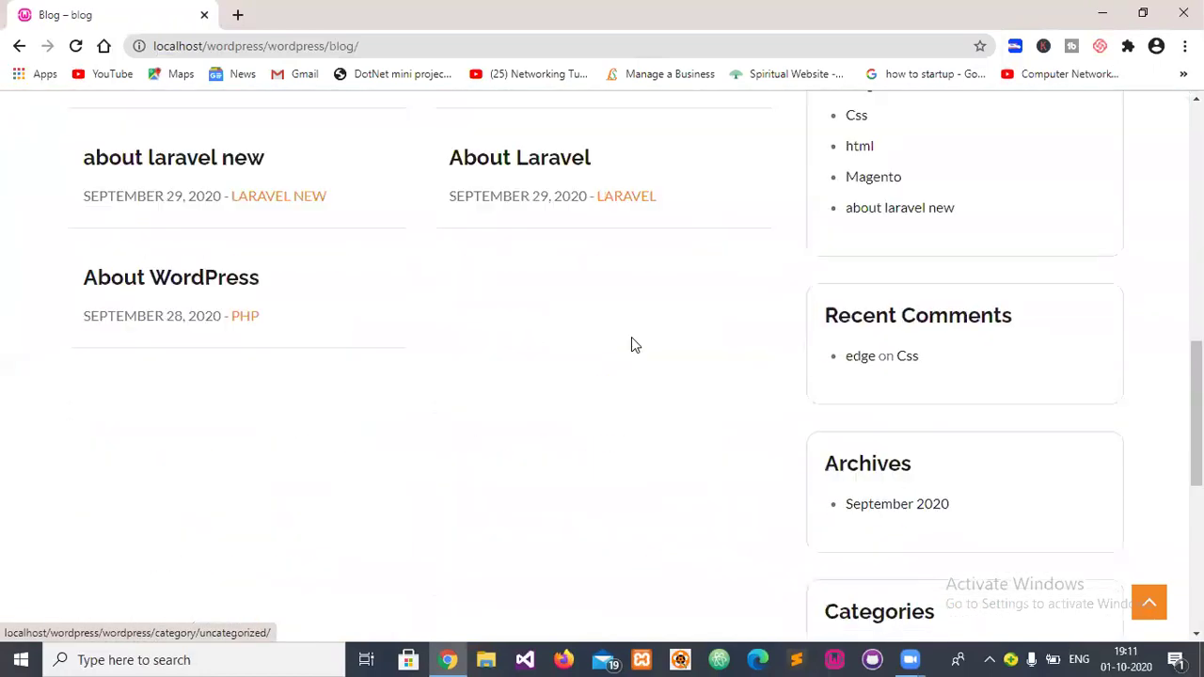
right_click(862, 470)
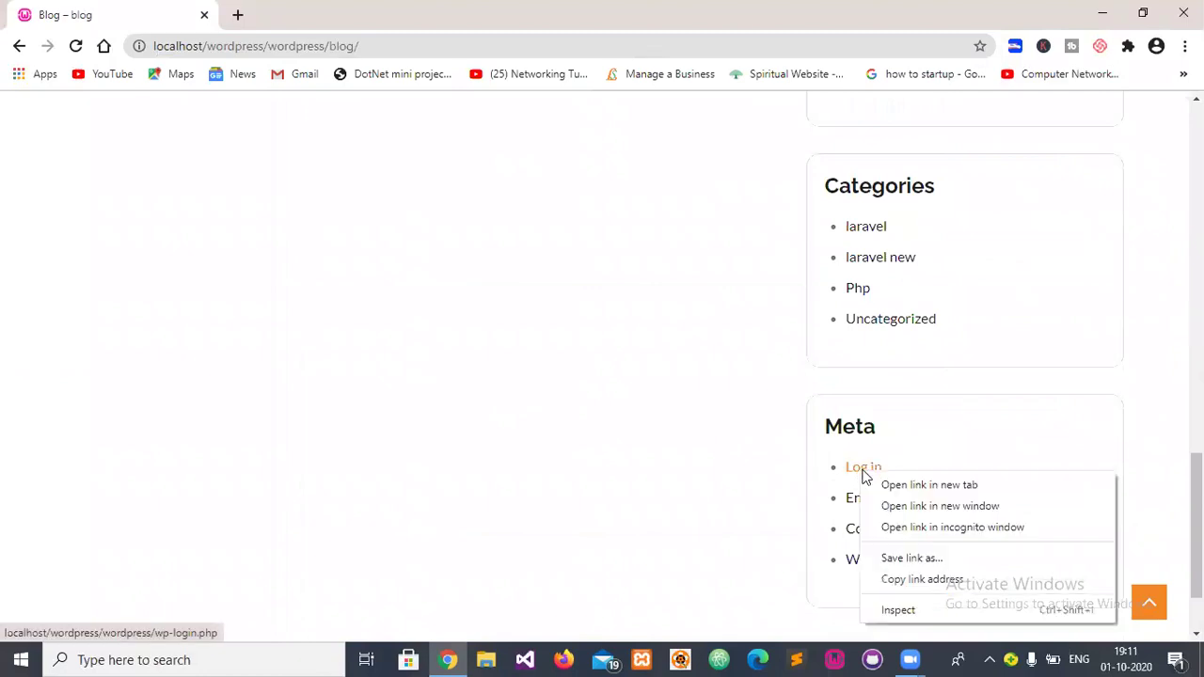
Step: Open the login page in a new tab, sign in with the admin credentials, then return to Blog
left_click(884, 485)
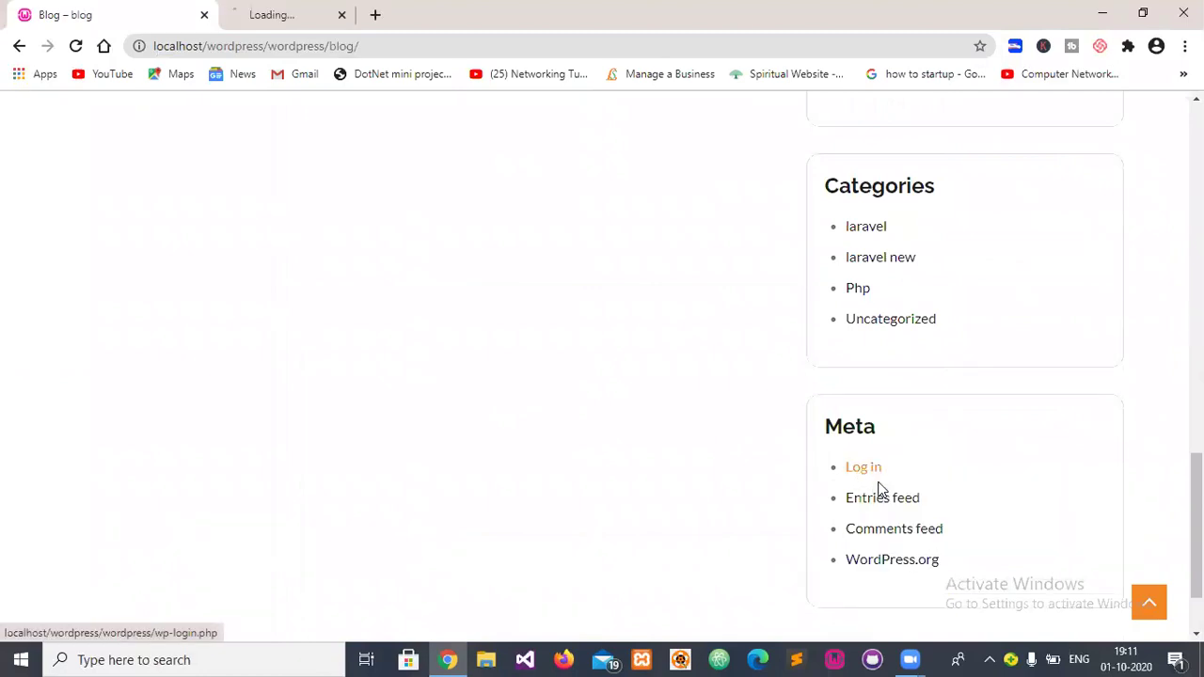
left_click(252, 12)
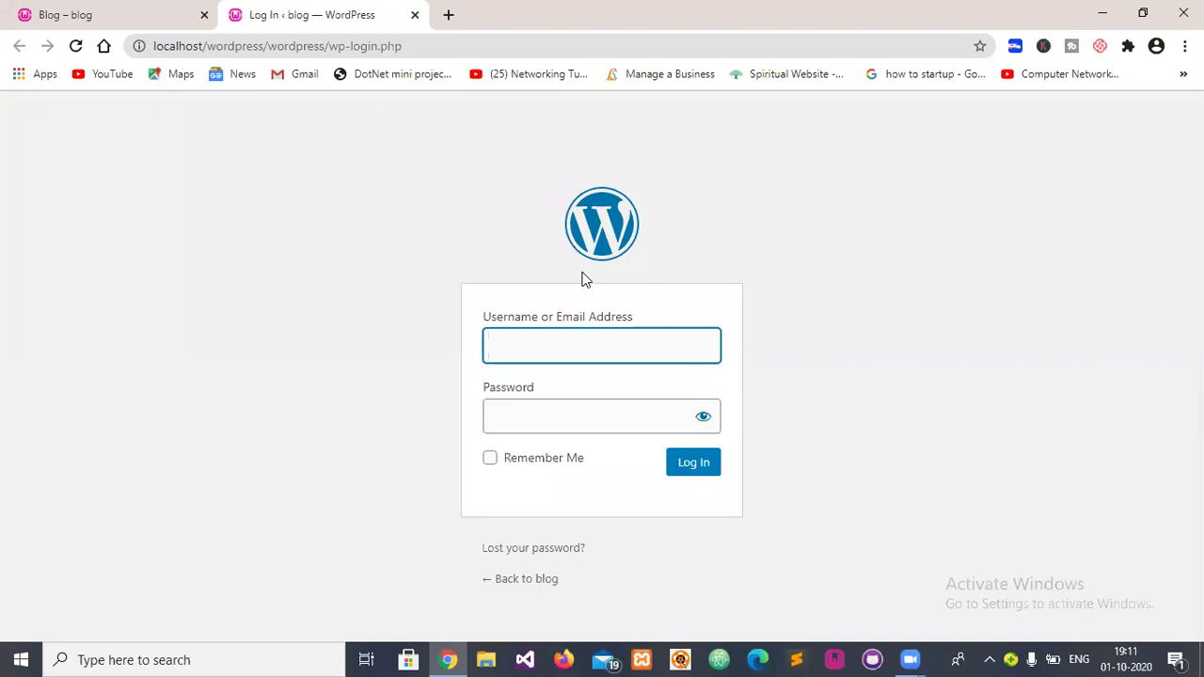
key("Tab")
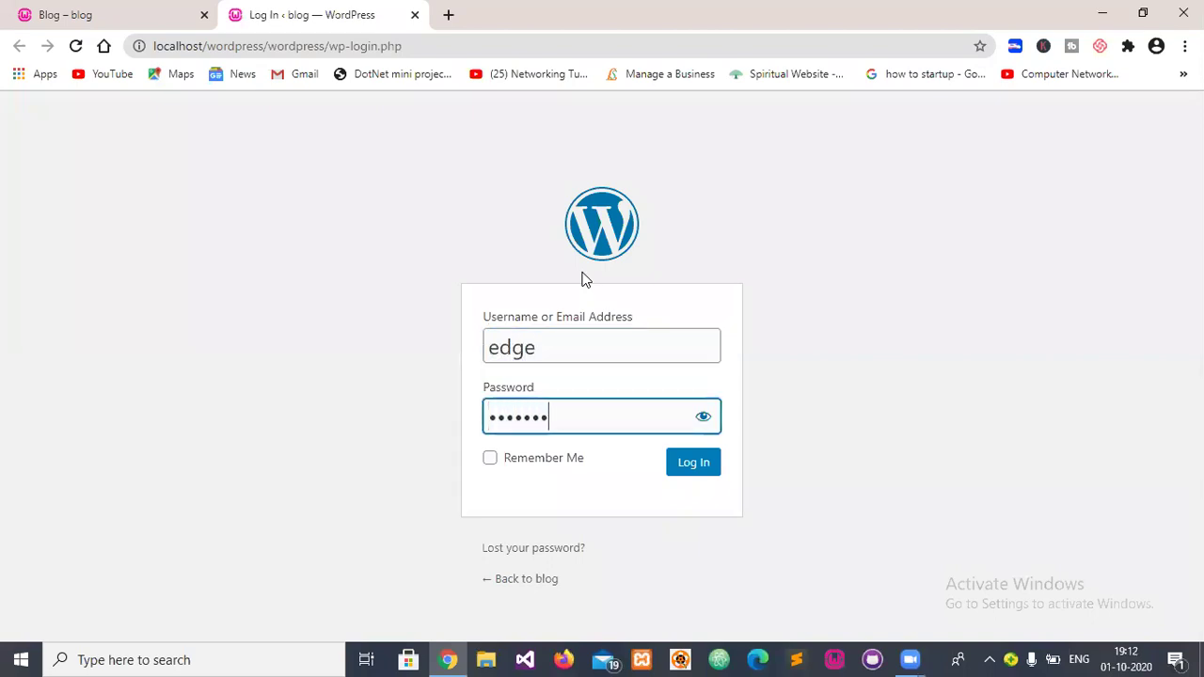
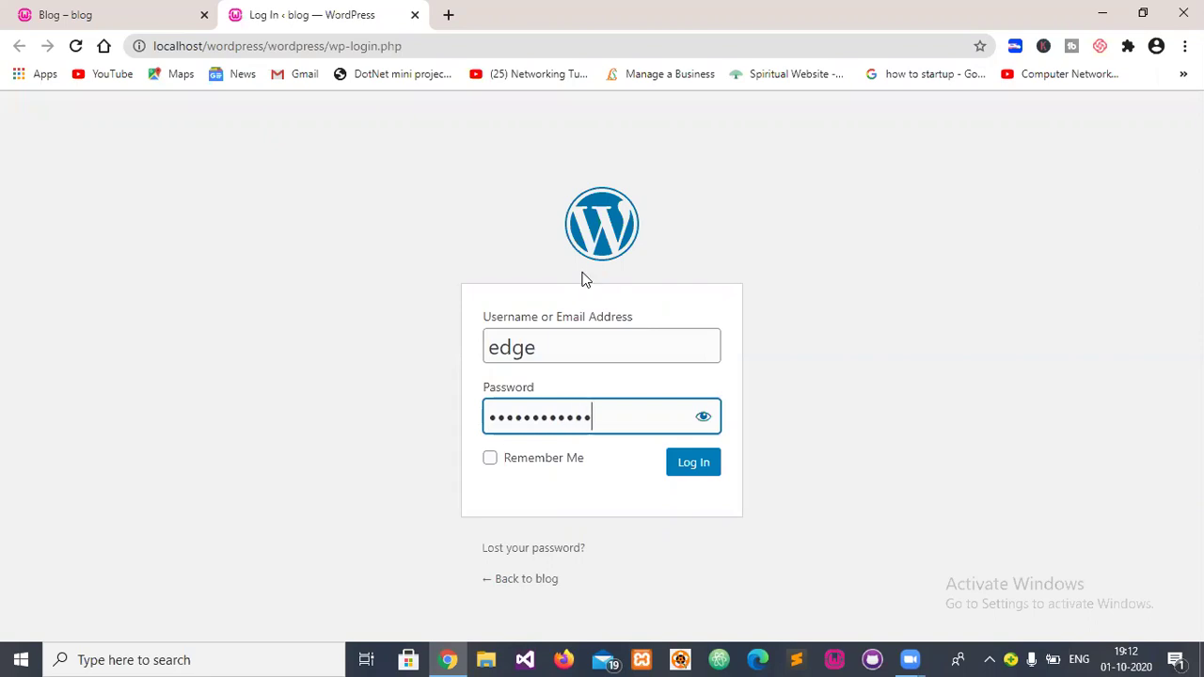
key("Return")
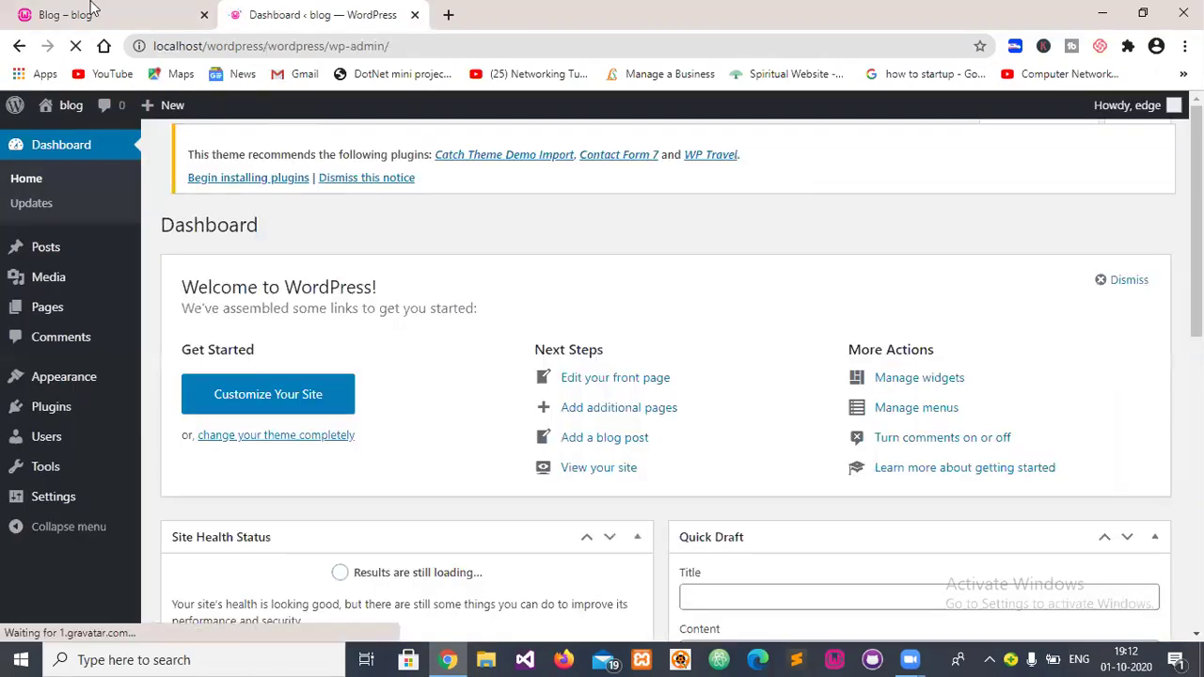
left_click(91, 9)
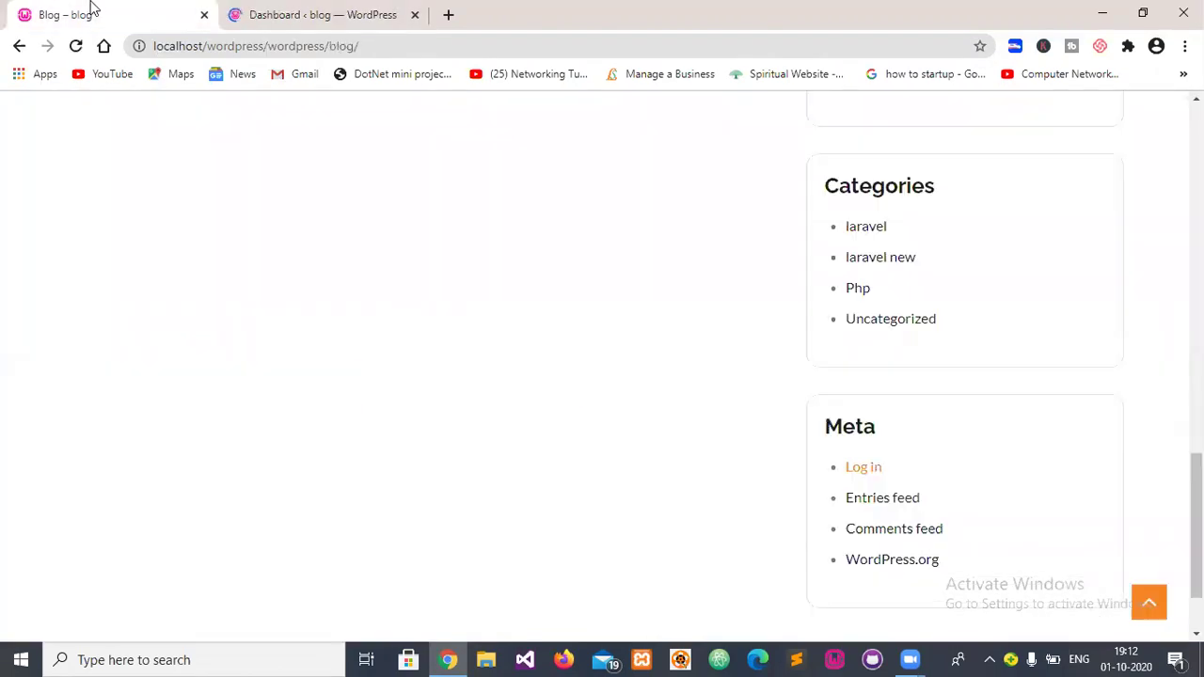
Step: Reload the Blog page as a logged-in user and open the Css post
scroll(253, 185, "up", 8)
scroll(106, 97, "up", 3)
left_click(75, 46)
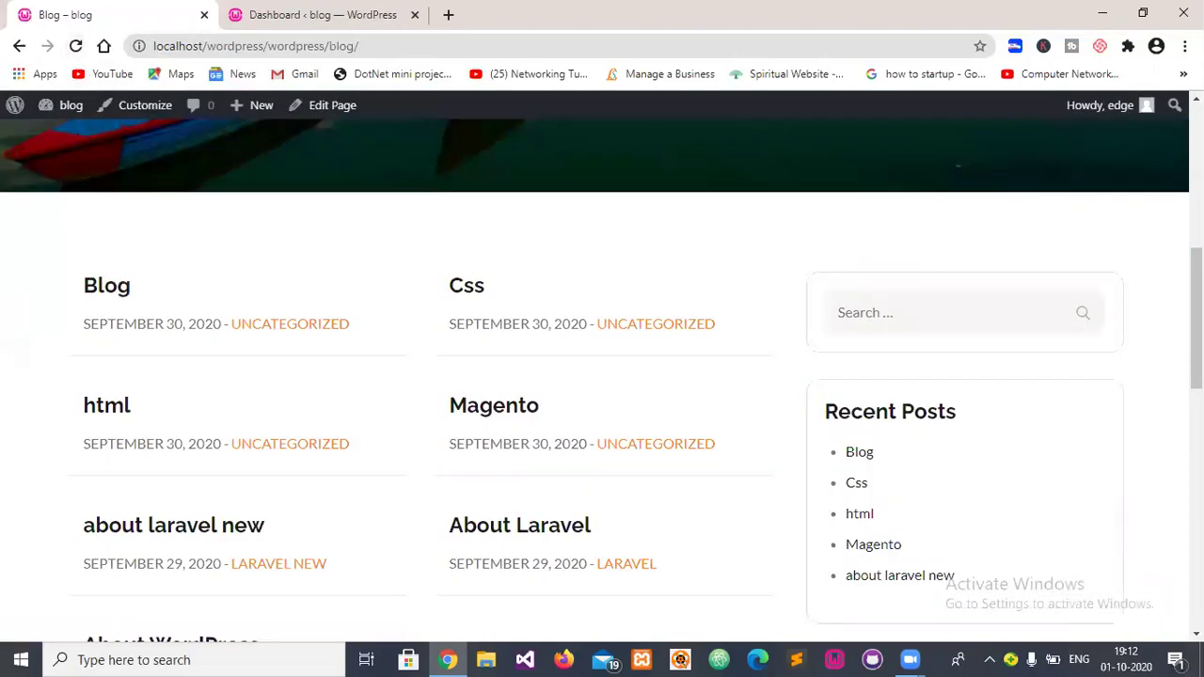
scroll(795, 349, "down", 8)
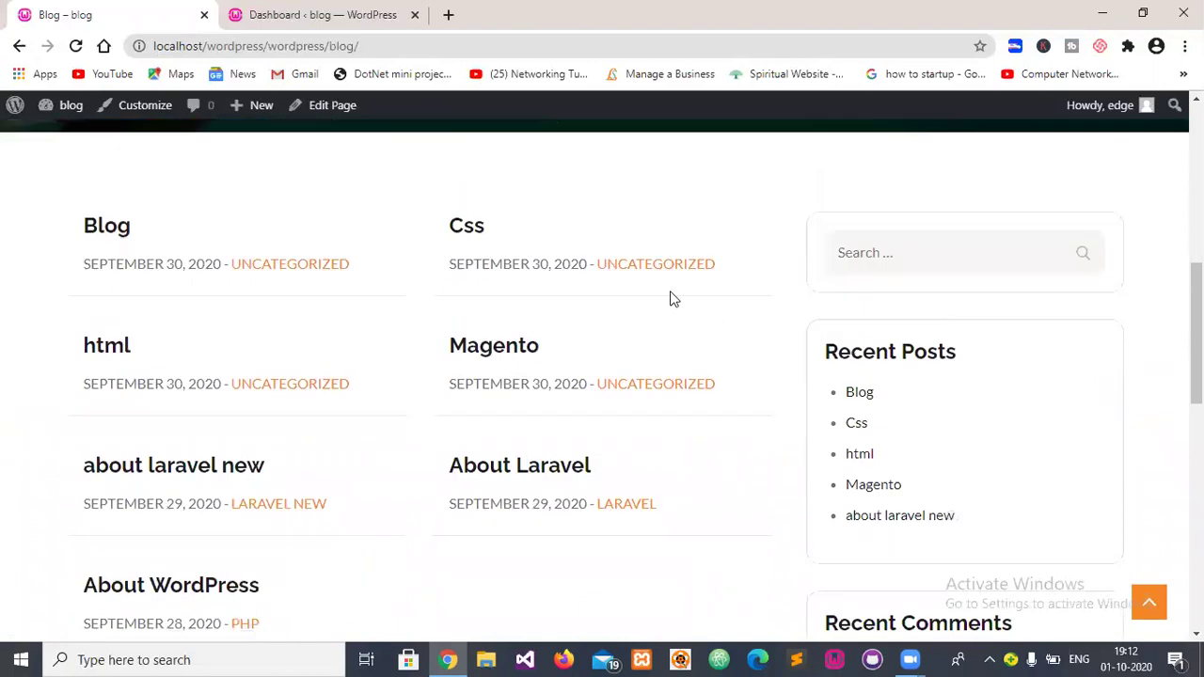
left_click(474, 234)
Step: Post the comment 'good' in the Css post's Leave a Reply box
scroll(475, 238, "down", 15)
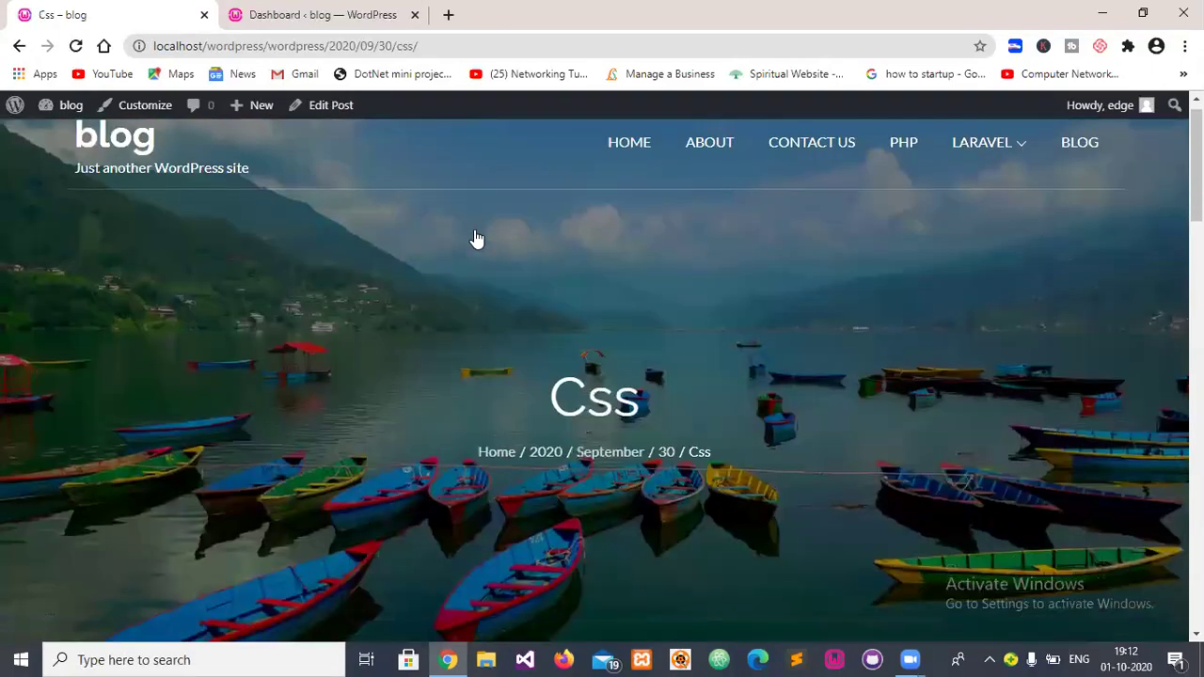
scroll(242, 347, "down", 3)
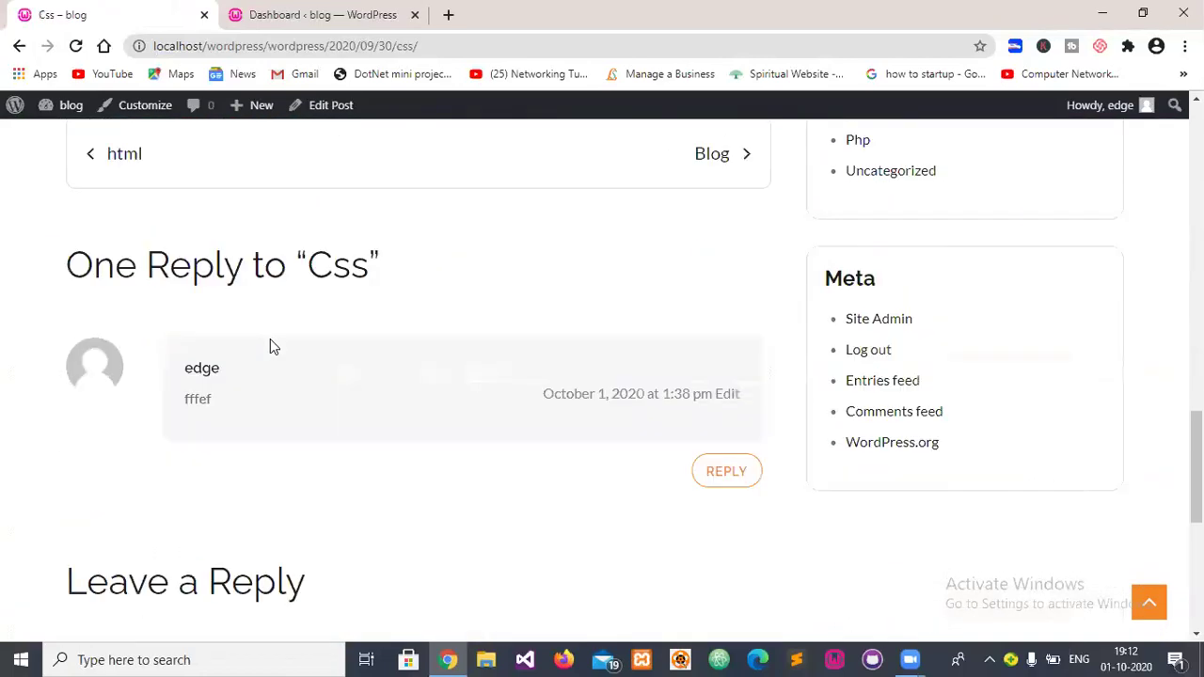
scroll(434, 504, "down", 3)
left_click(230, 421)
scroll(232, 419, "up", 5)
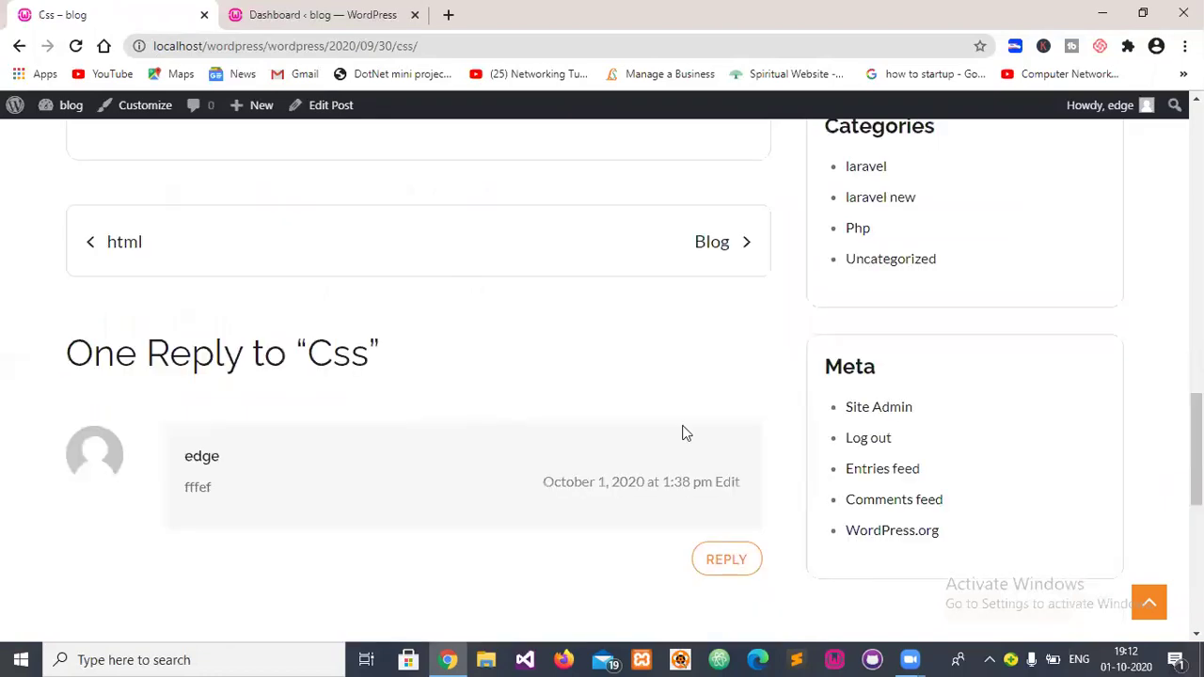
scroll(755, 519, "down", 5)
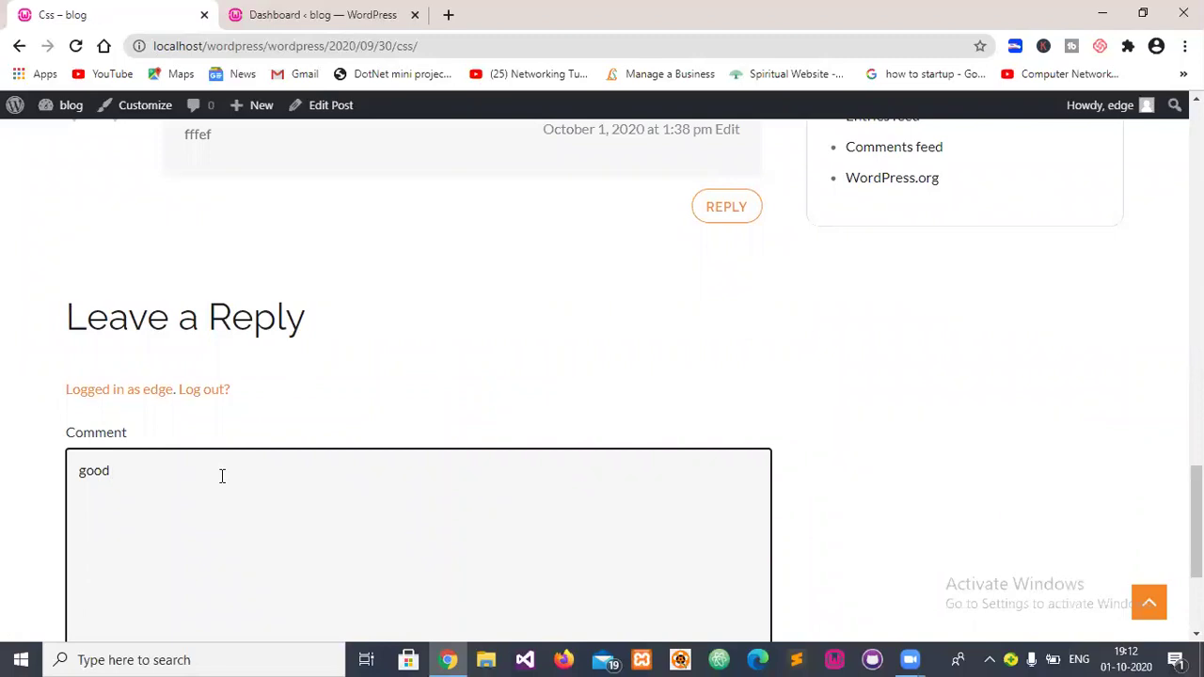
scroll(222, 476, "down", 3)
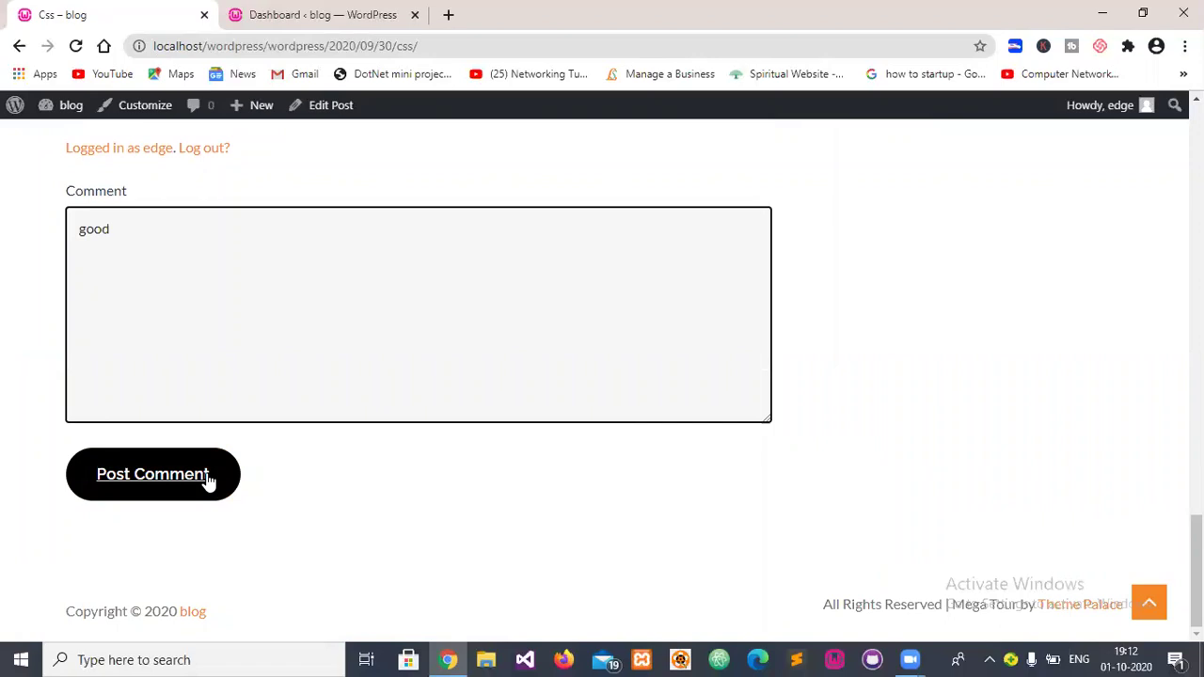
left_click(209, 478)
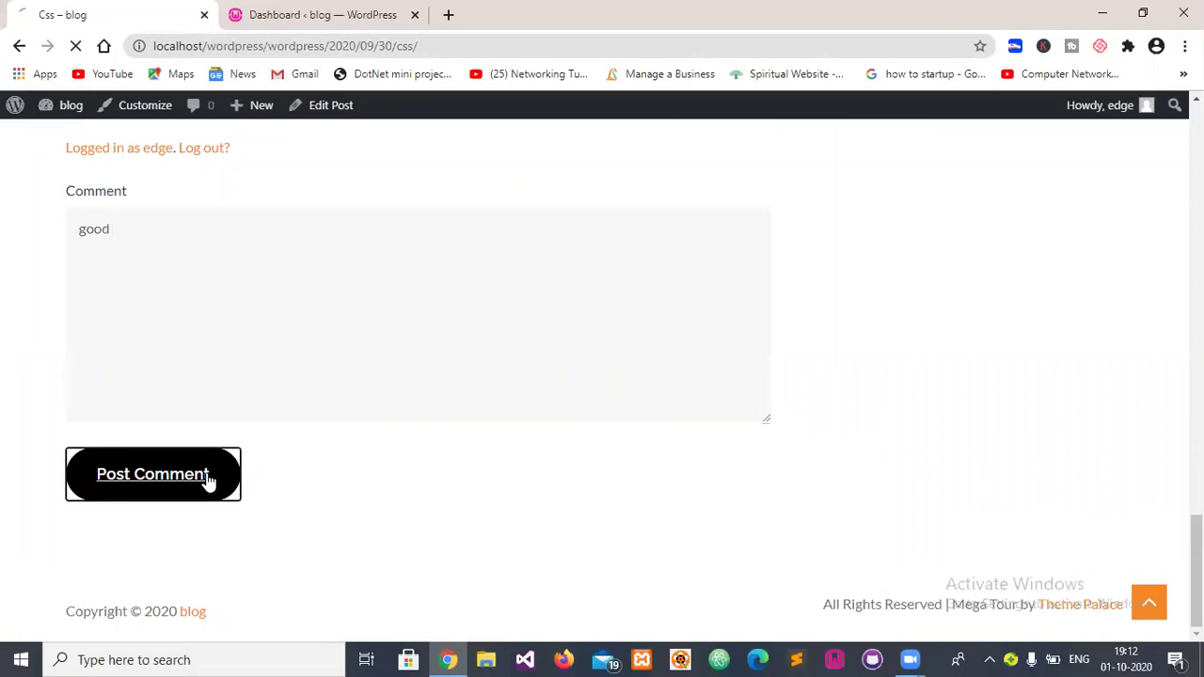
scroll(209, 481, "up", 3)
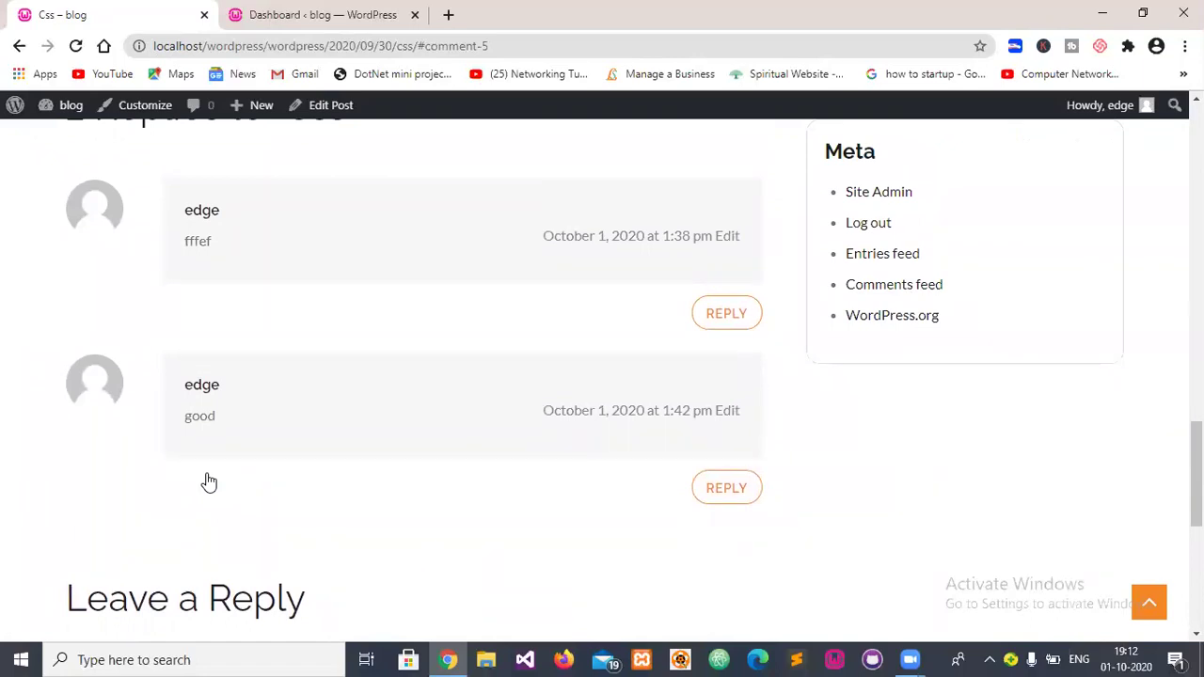
scroll(274, 452, "down", 2)
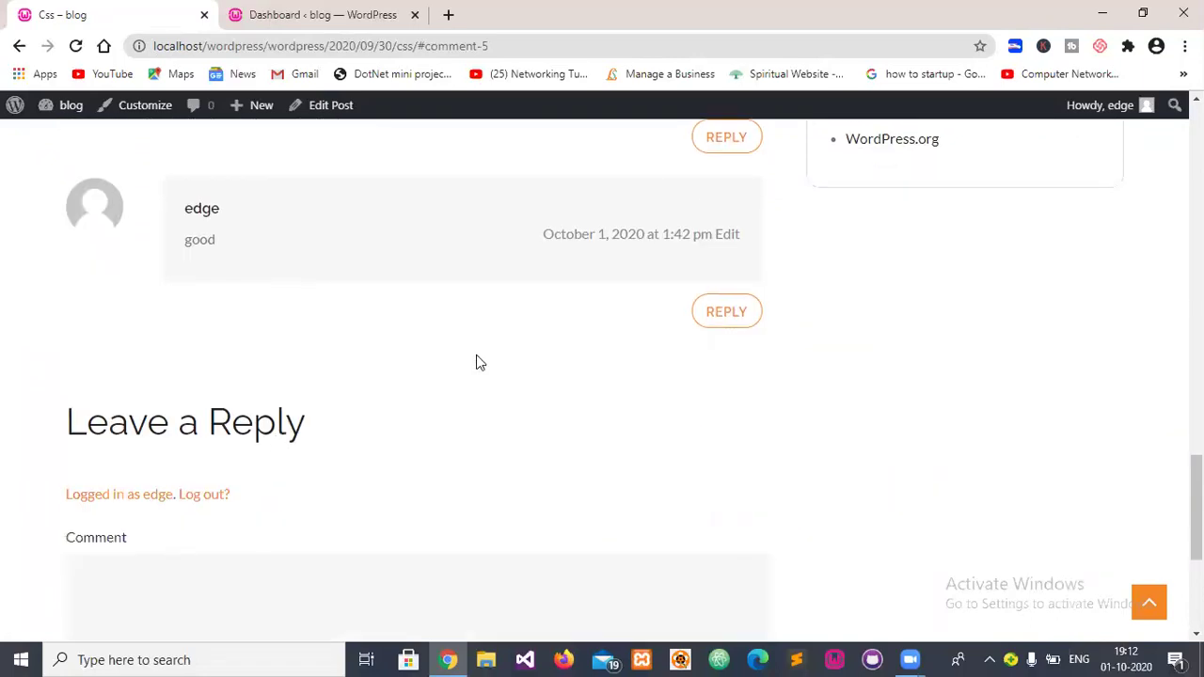
scroll(475, 363, "up", 5)
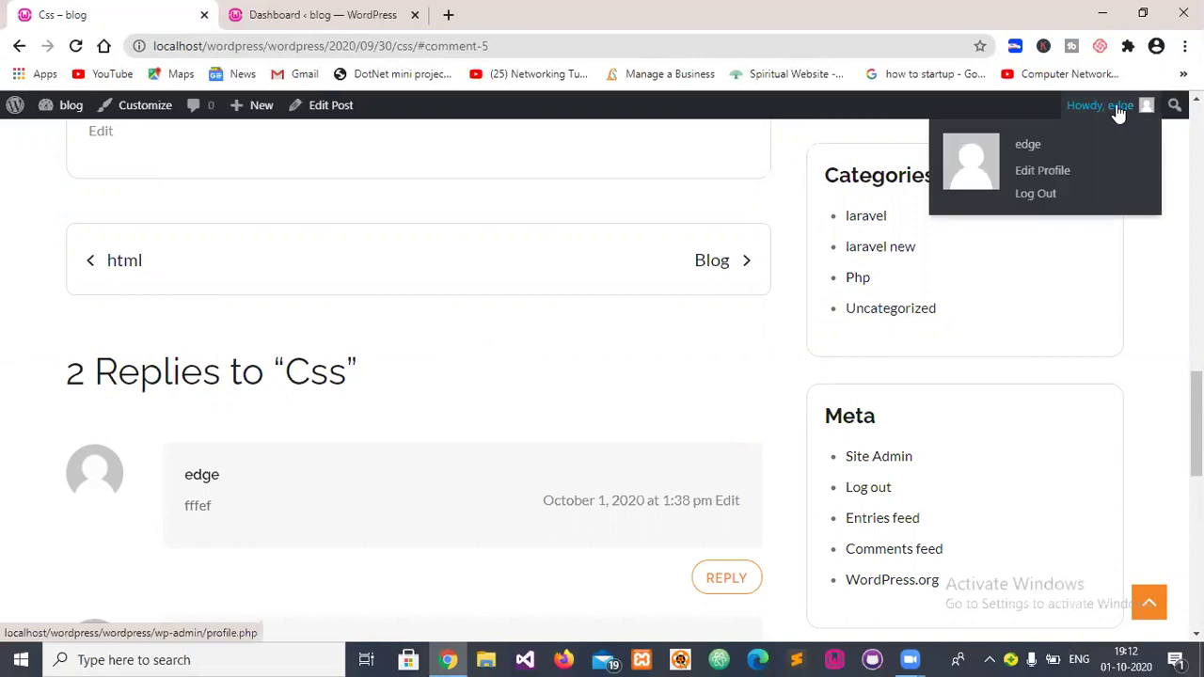
scroll(422, 354, "down", 5)
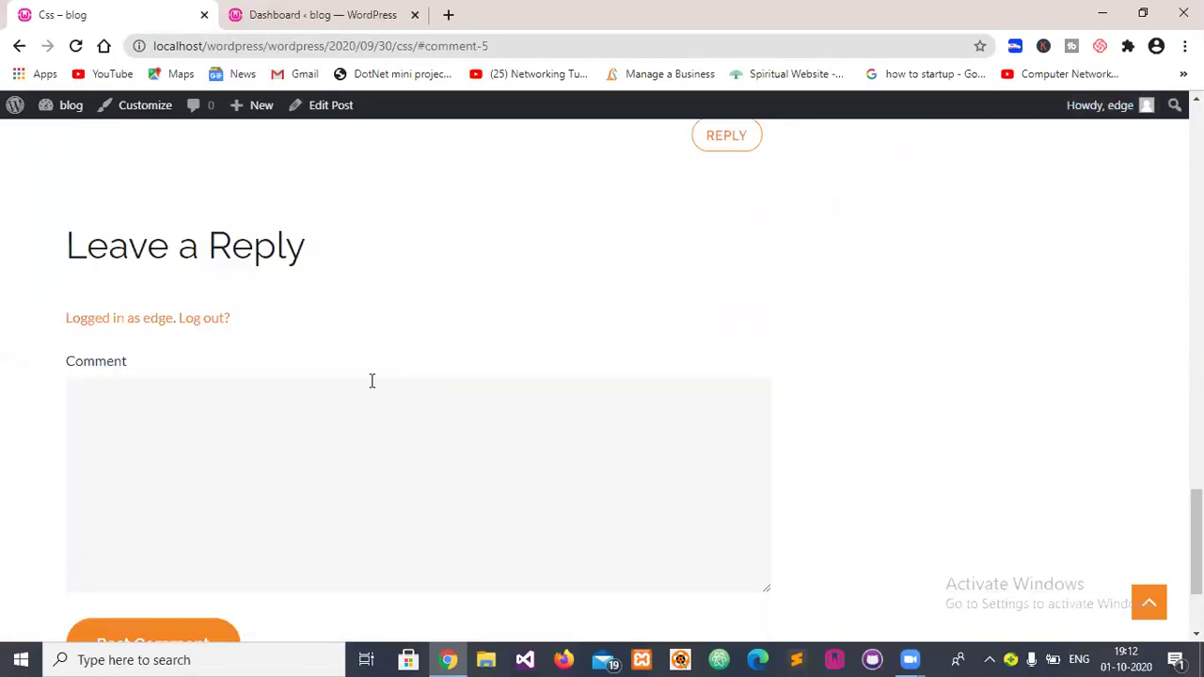
scroll(276, 393, "down", 2)
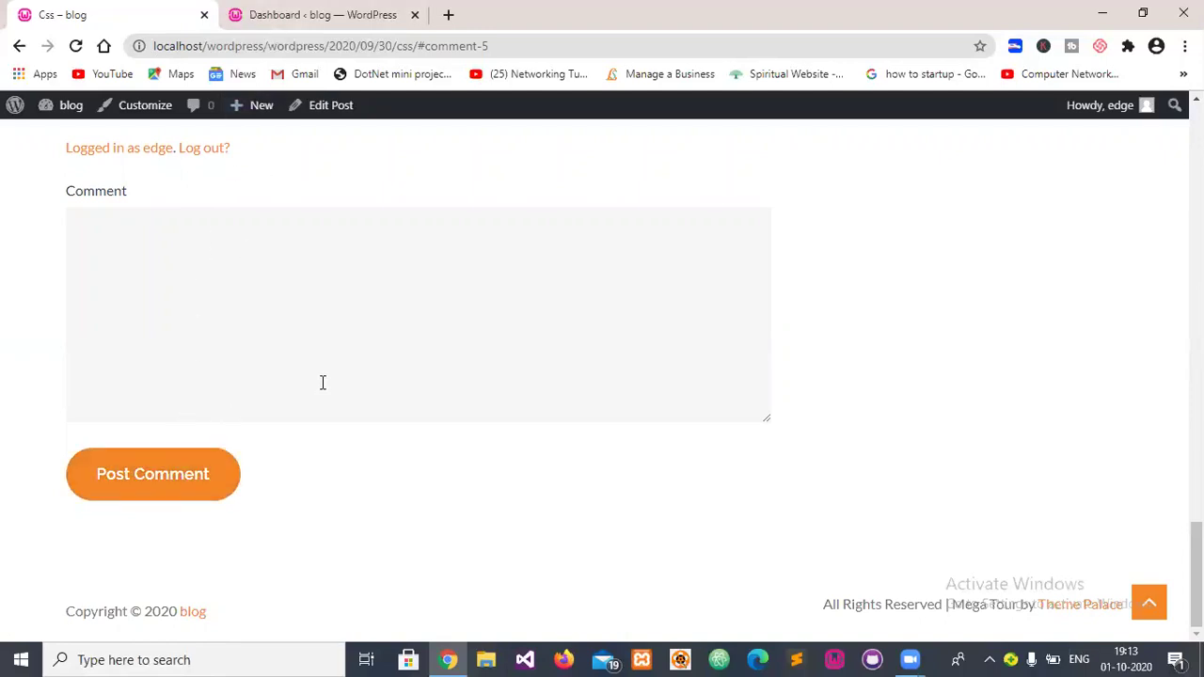
left_click(308, 356)
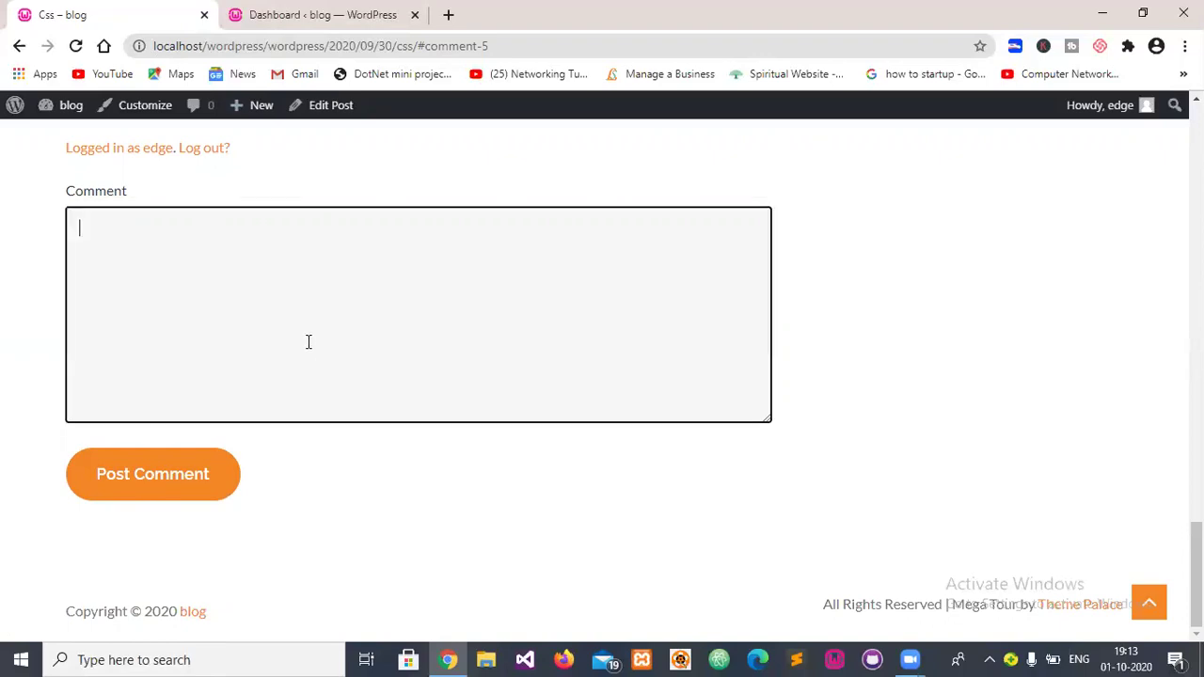
left_click(300, 28)
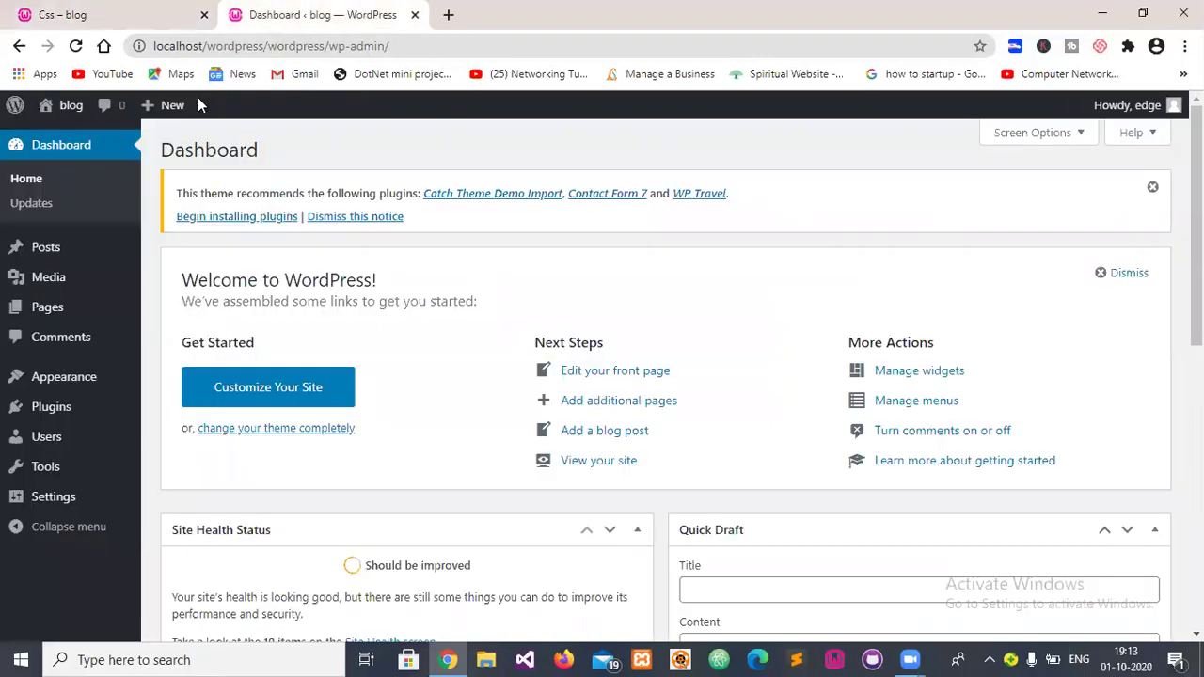
left_click(59, 338)
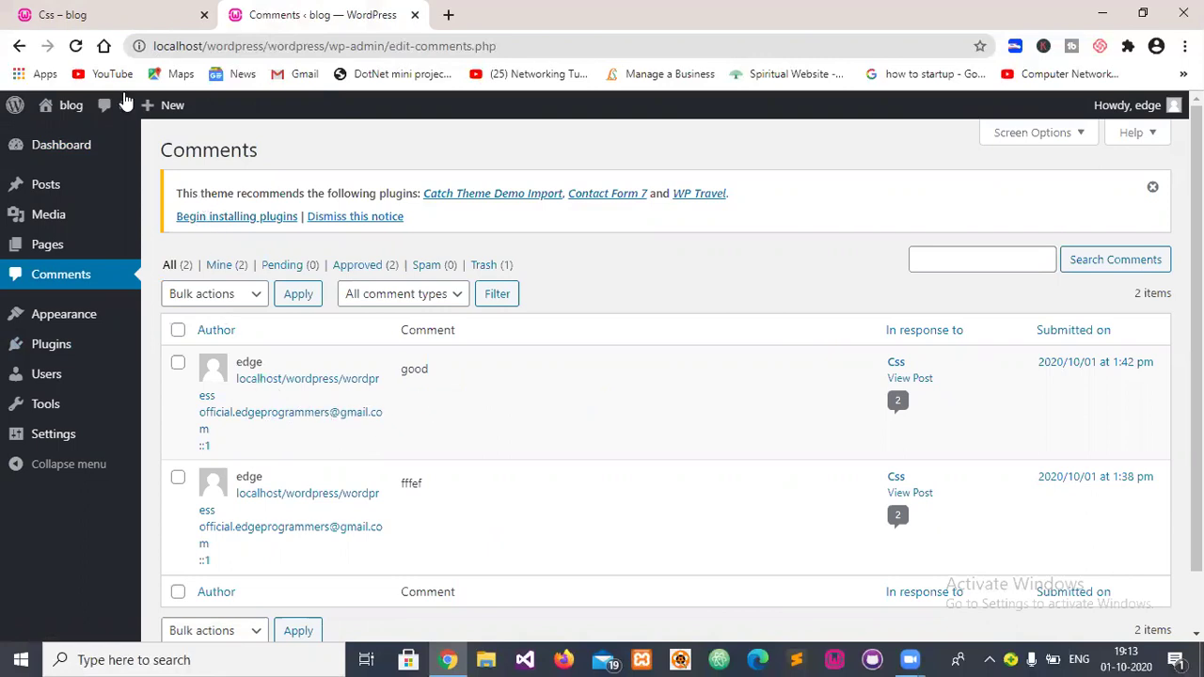
left_click(71, 21)
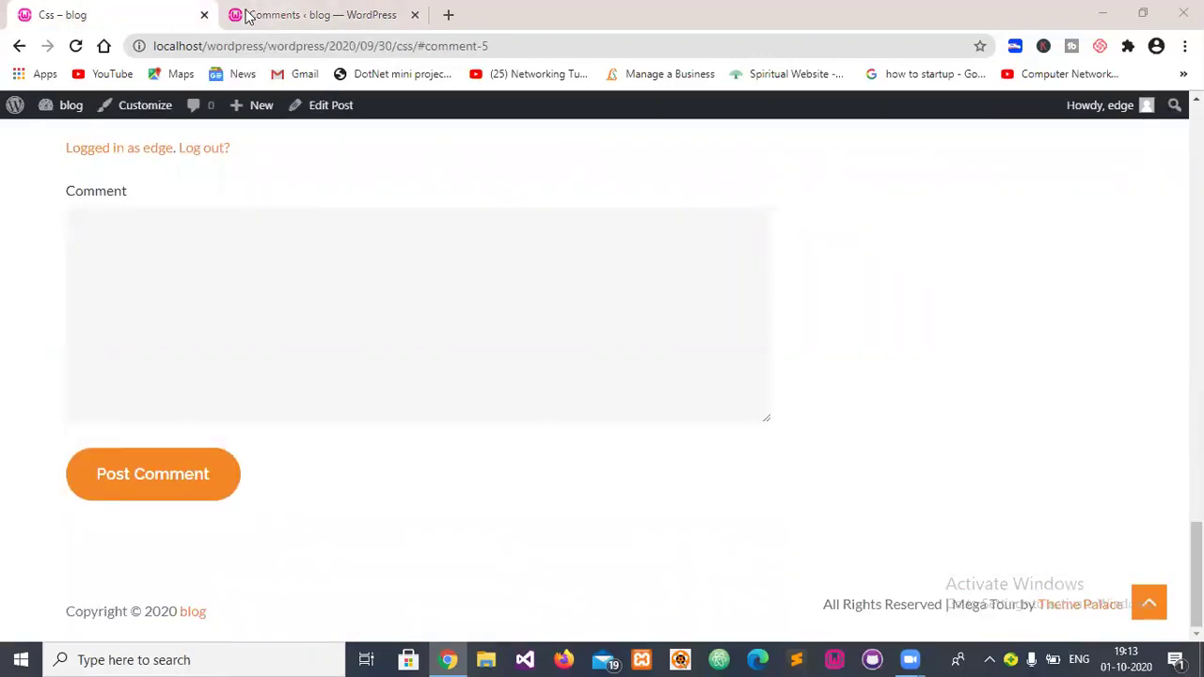
left_click(247, 16)
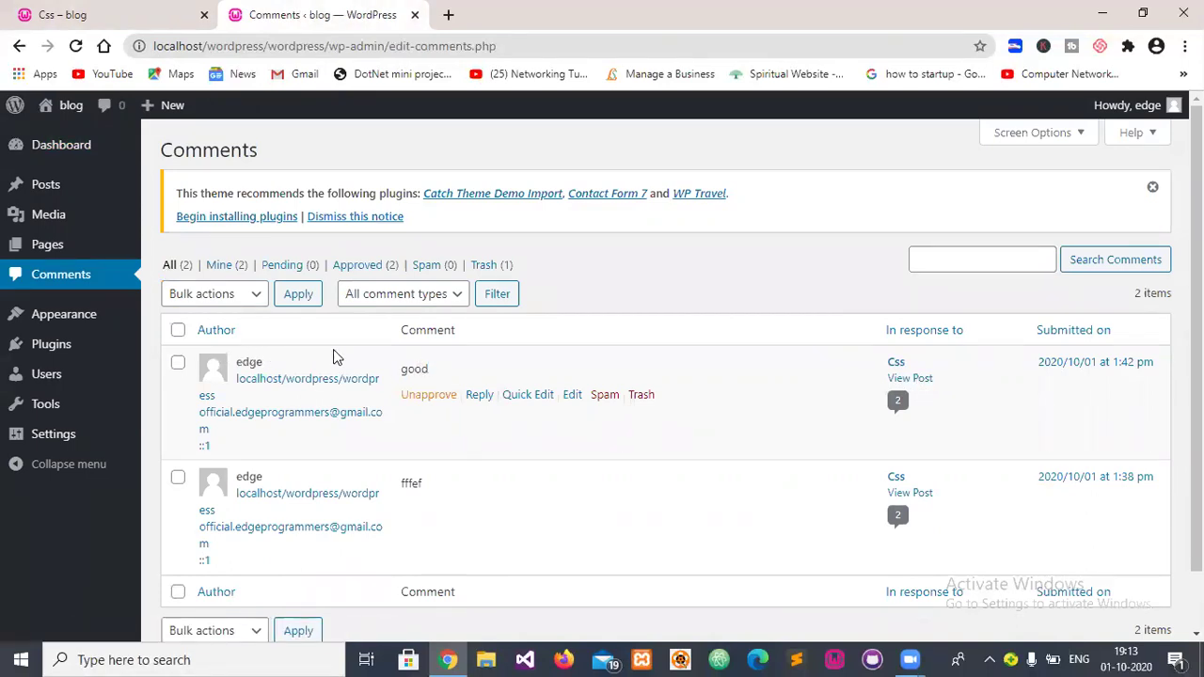
left_click_drag(417, 368, 390, 367)
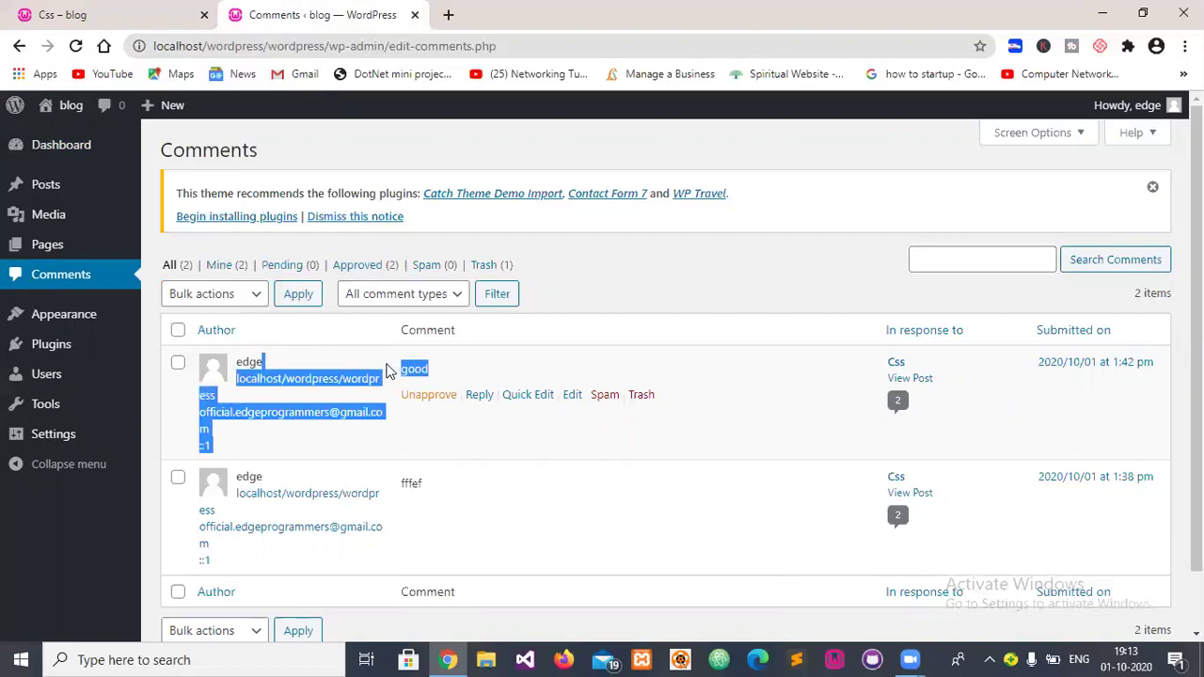
left_click(678, 311)
scroll(671, 310, "down", 1)
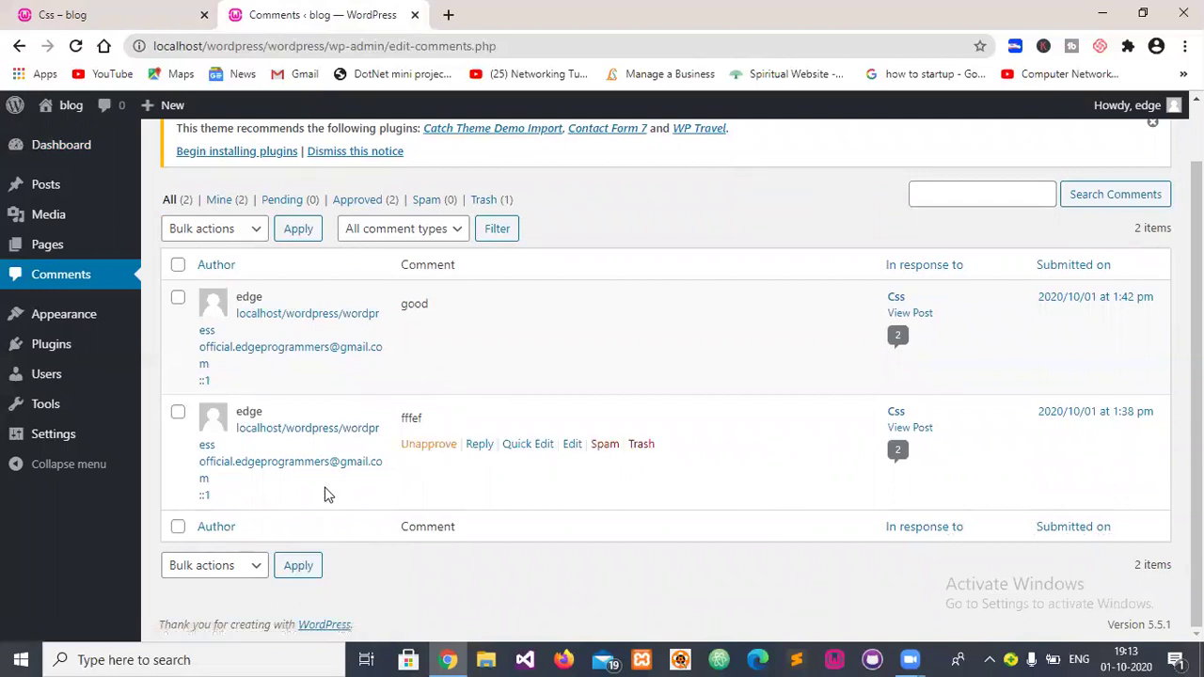
scroll(326, 495, "up", 1)
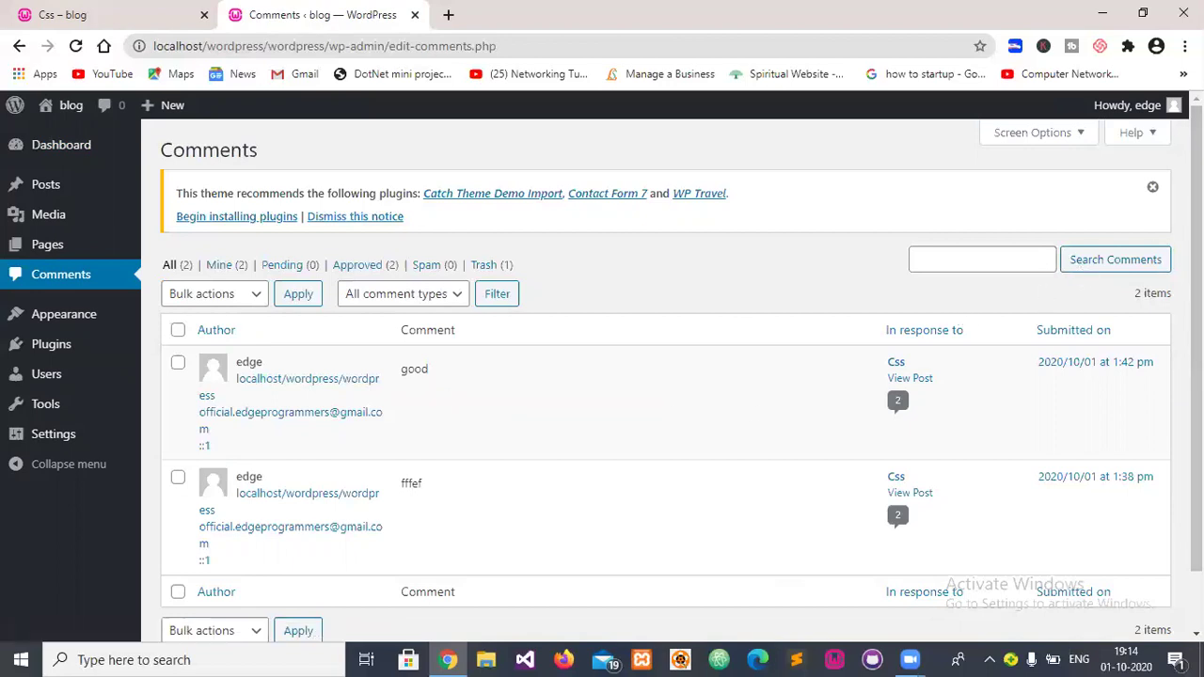
mouse_move(393, 386)
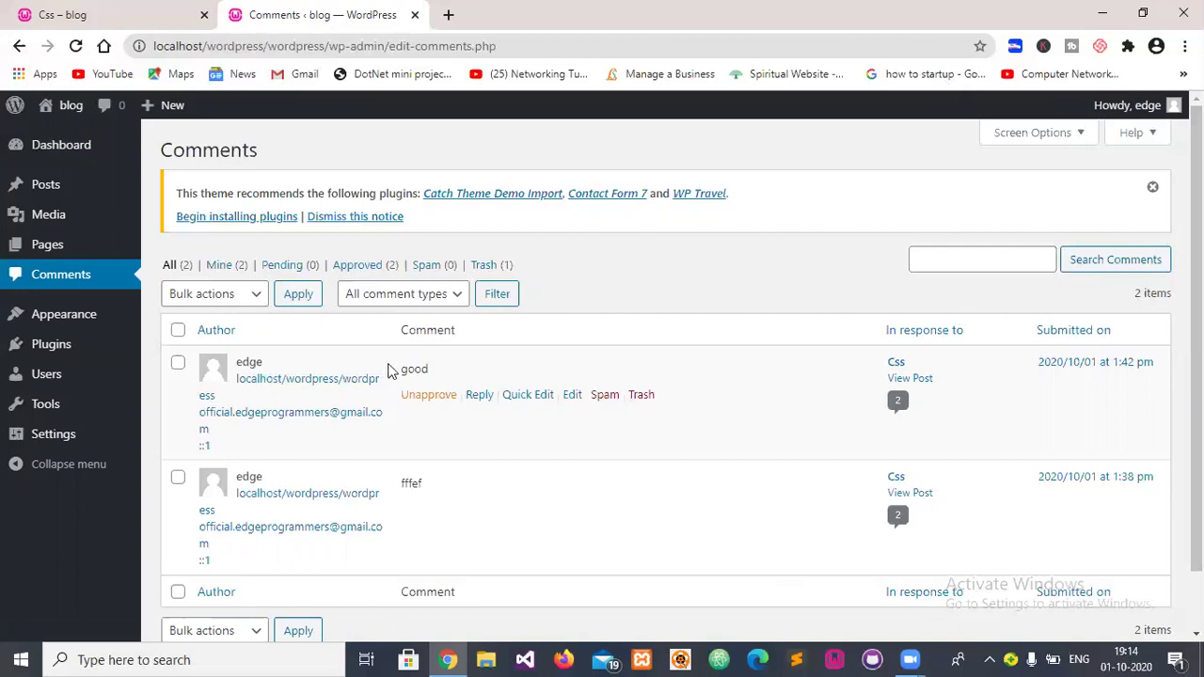
scroll(470, 356, "down", 1)
scroll(564, 310, "up", 1)
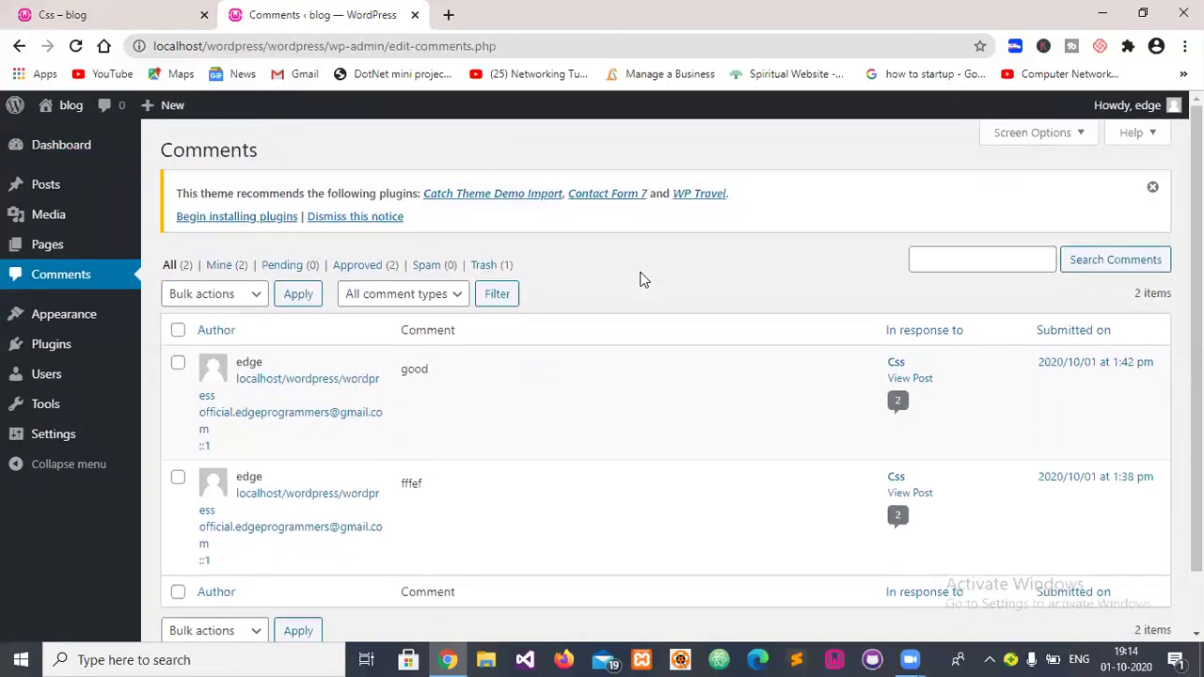
left_click(151, 15)
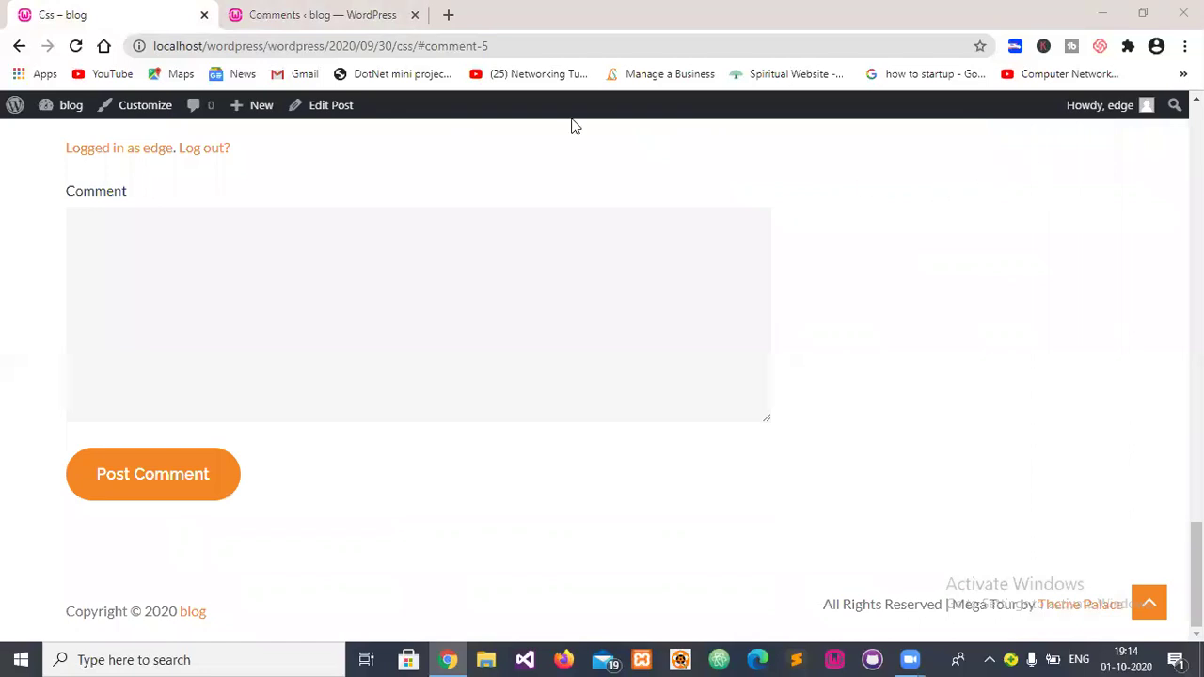
key("ctrl+Tab")
mouse_move(1145, 110)
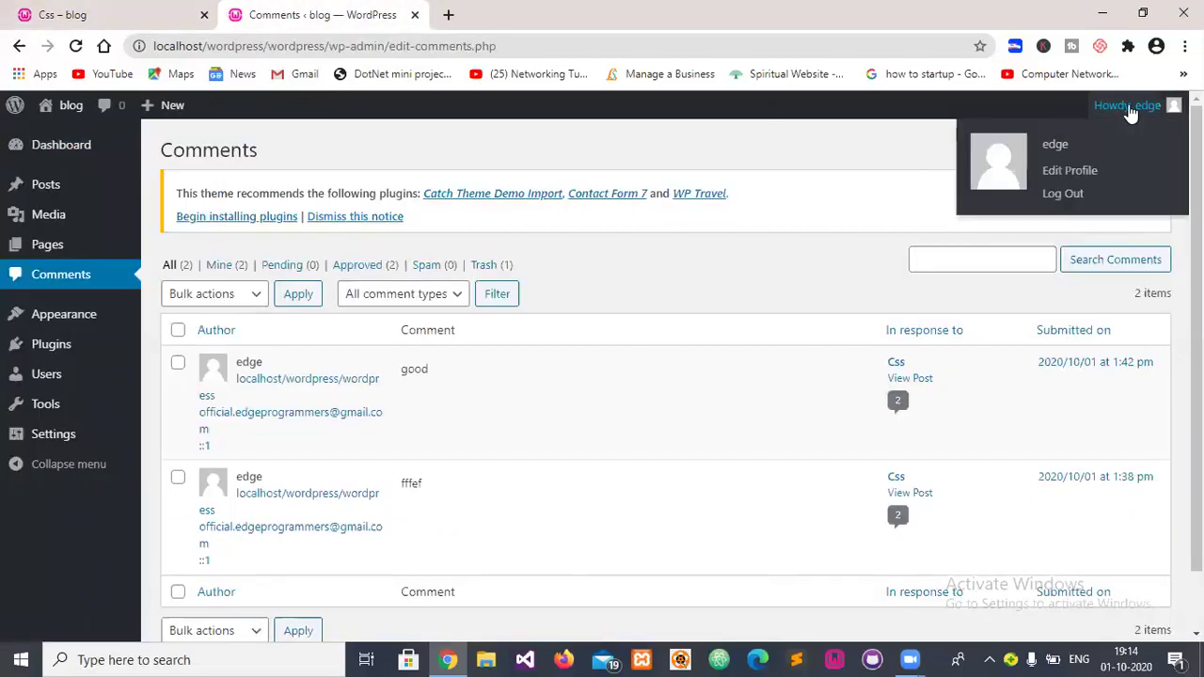
Step: Log out of the admin account and reload the Css post tab as a visitor
left_click(1070, 200)
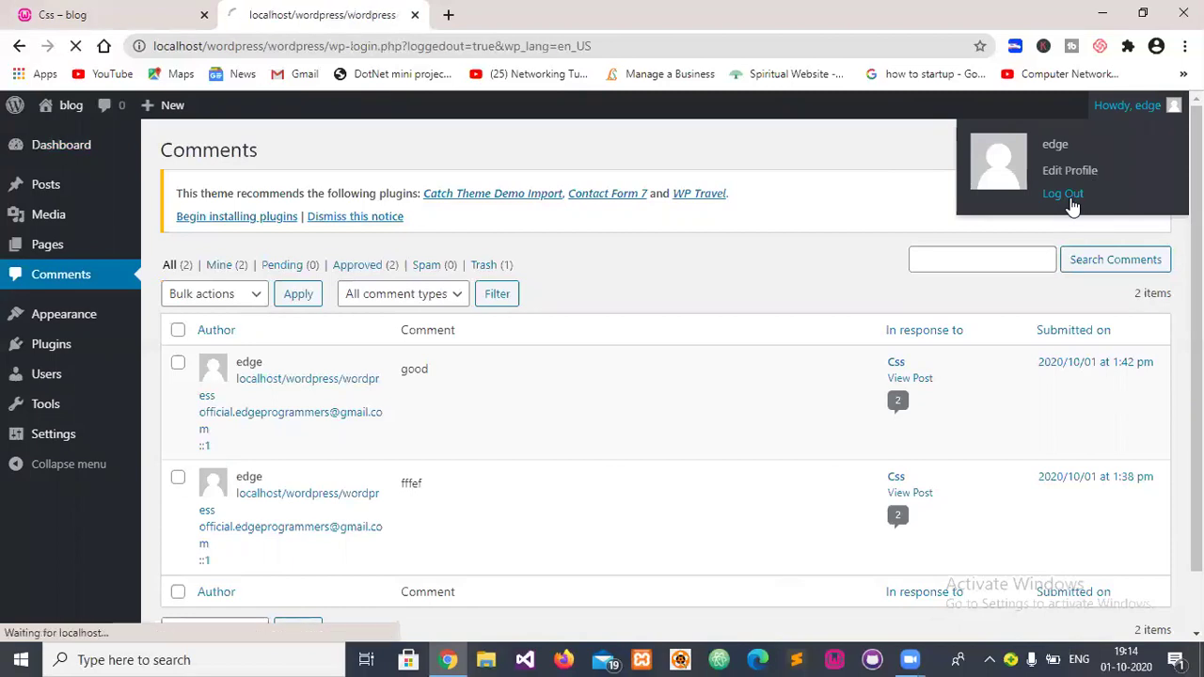
left_click(173, 8)
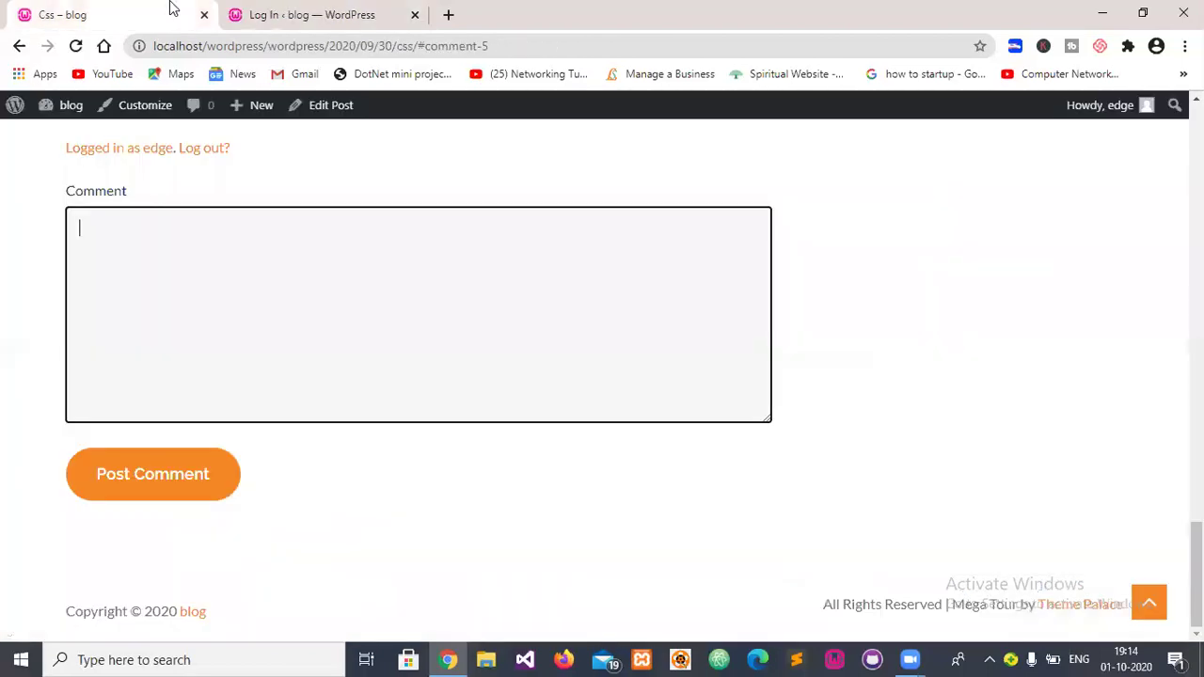
left_click(75, 47)
Step: Scroll to the guest Leave a Reply form and place the cursor in the comment box
scroll(194, 183, "up", 10)
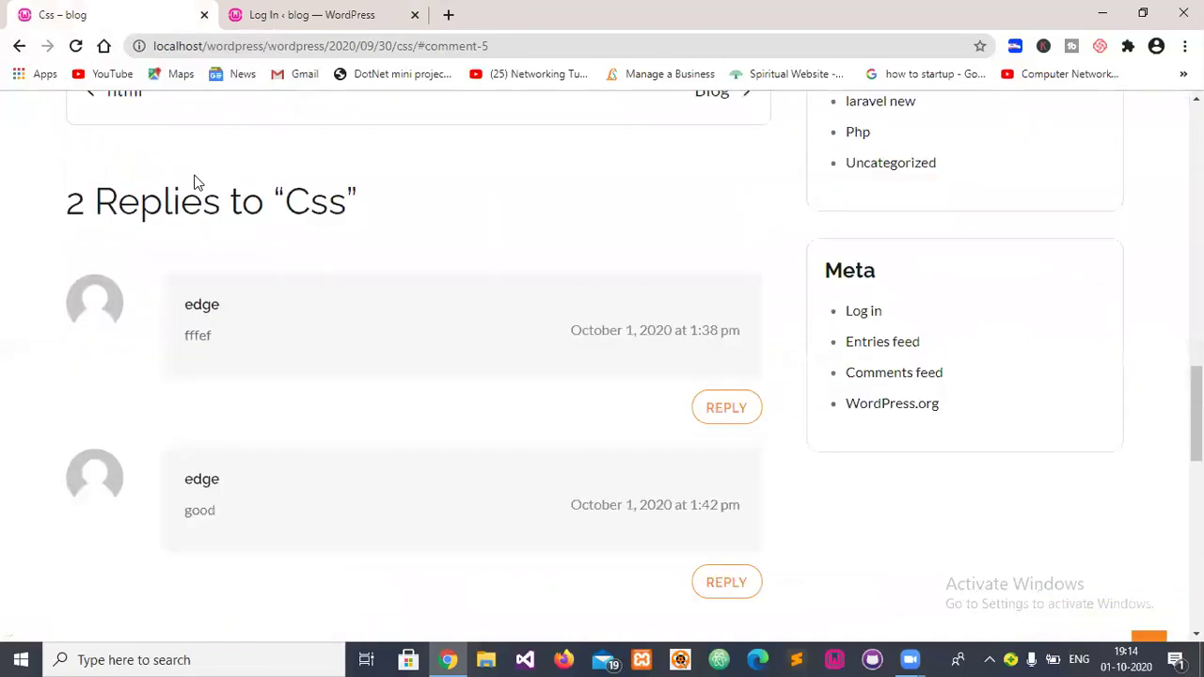
scroll(194, 182, "up", 8)
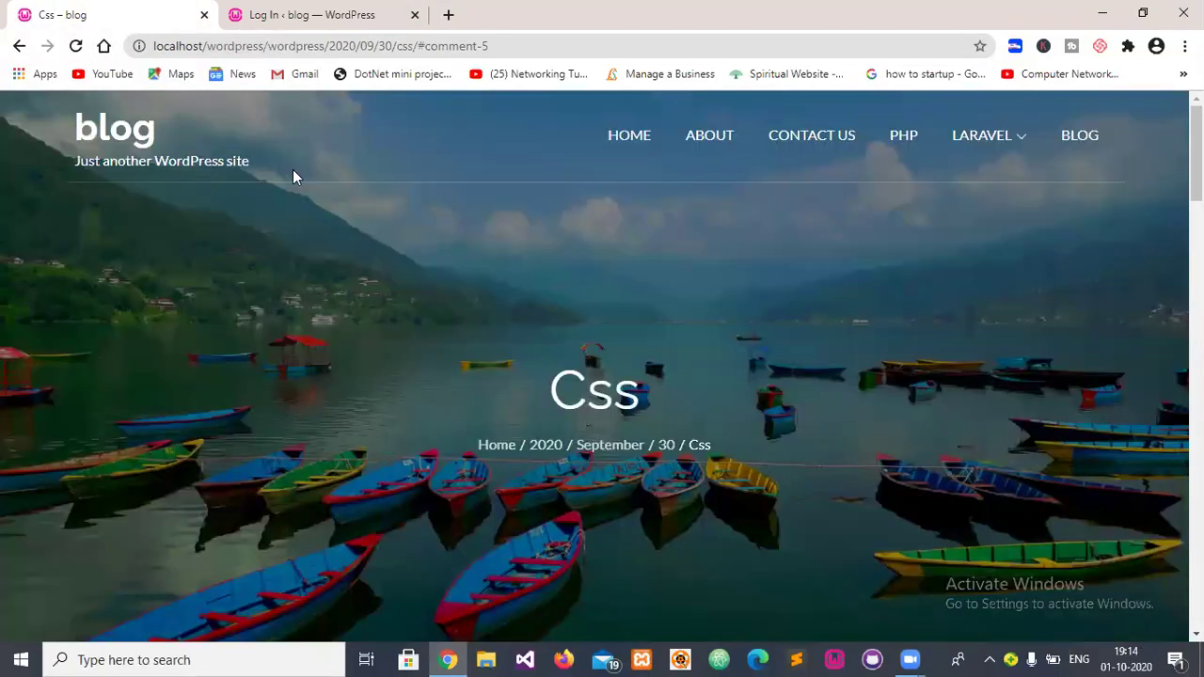
scroll(514, 158, "down", 8)
scroll(464, 111, "up", 5)
scroll(324, 434, "down", 15)
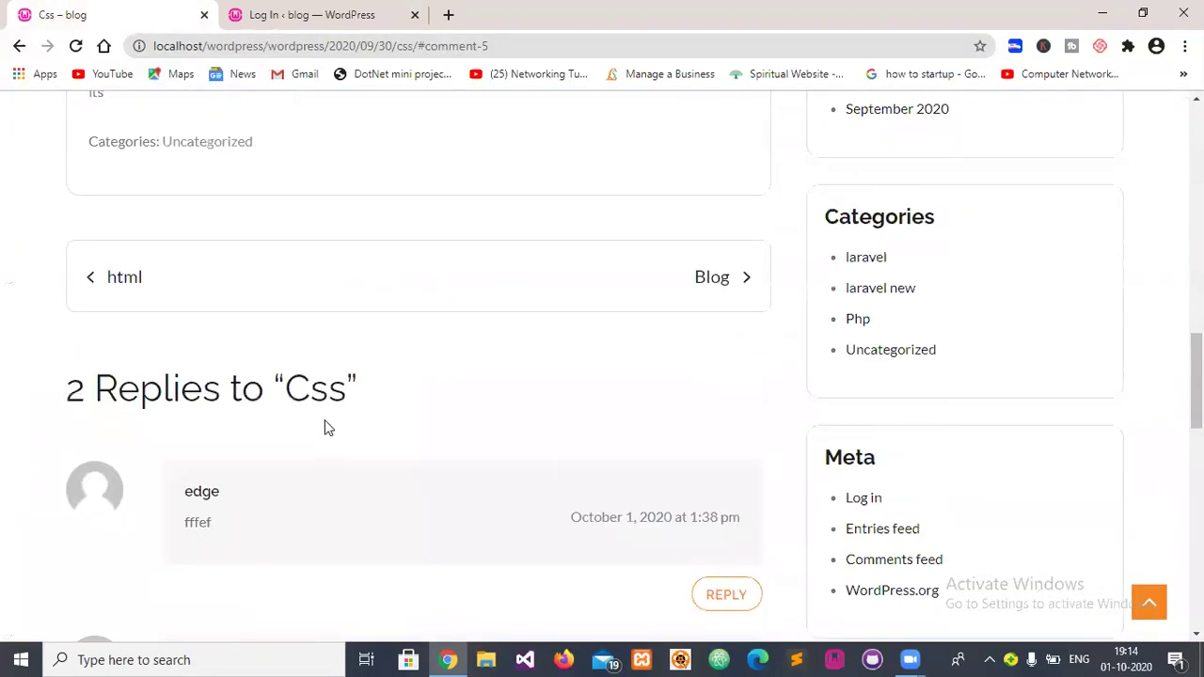
scroll(282, 395, "down", 3)
left_click(219, 357)
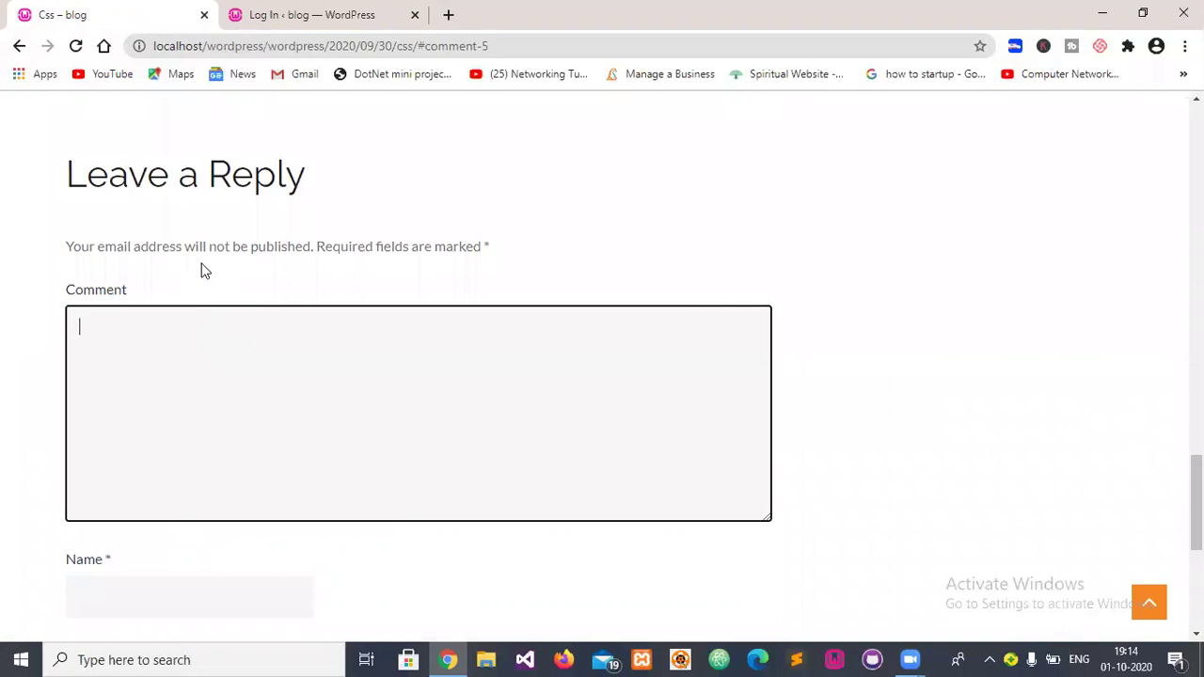
scroll(661, 176, "down", 2)
scroll(837, 404, "down", 1)
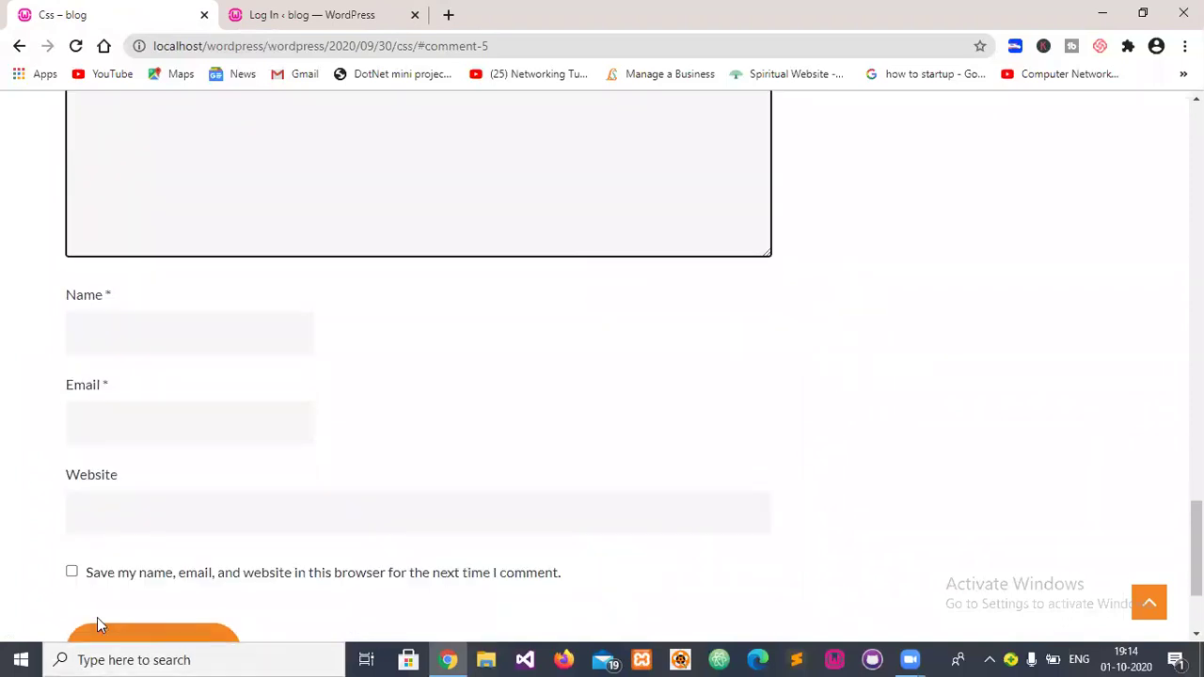
scroll(56, 489, "down", 1)
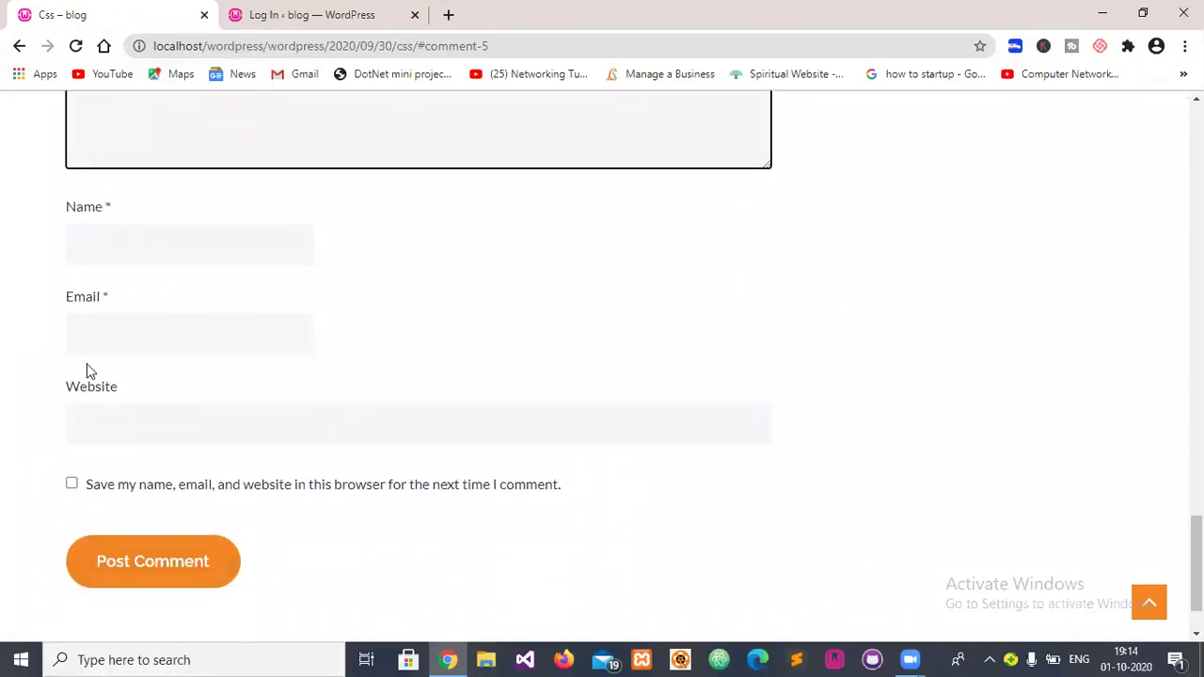
scroll(86, 367, "up", 5)
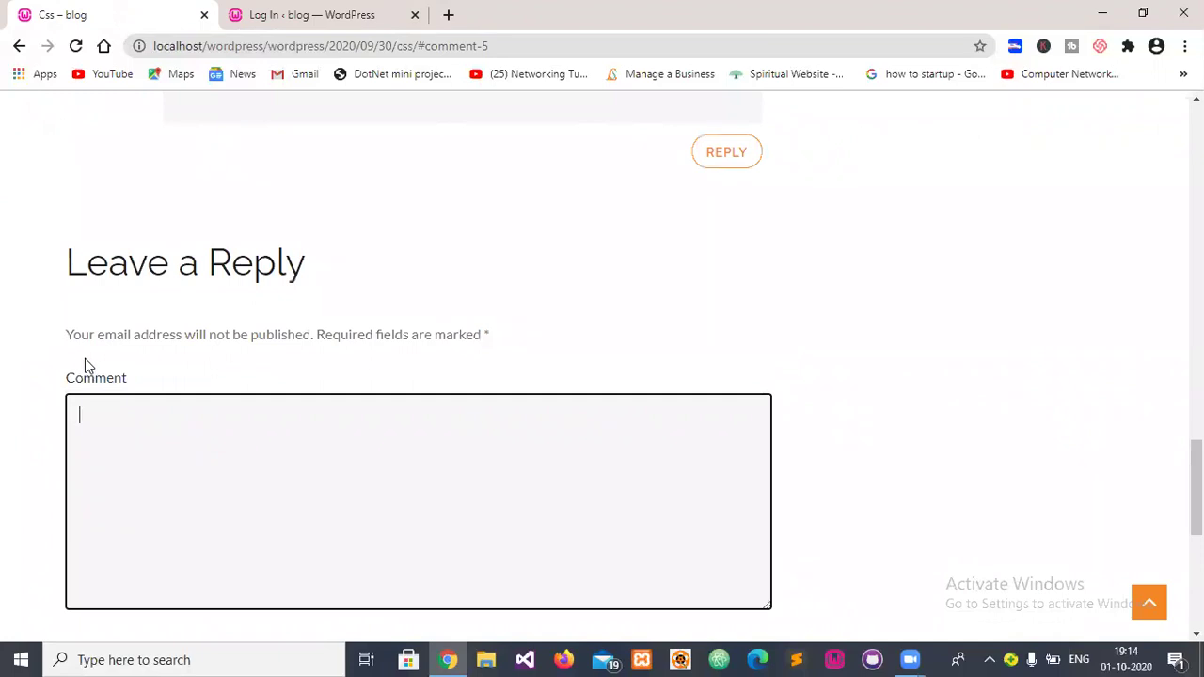
scroll(424, 292, "up", 3)
scroll(423, 292, "down", 3)
scroll(423, 292, "up", 15)
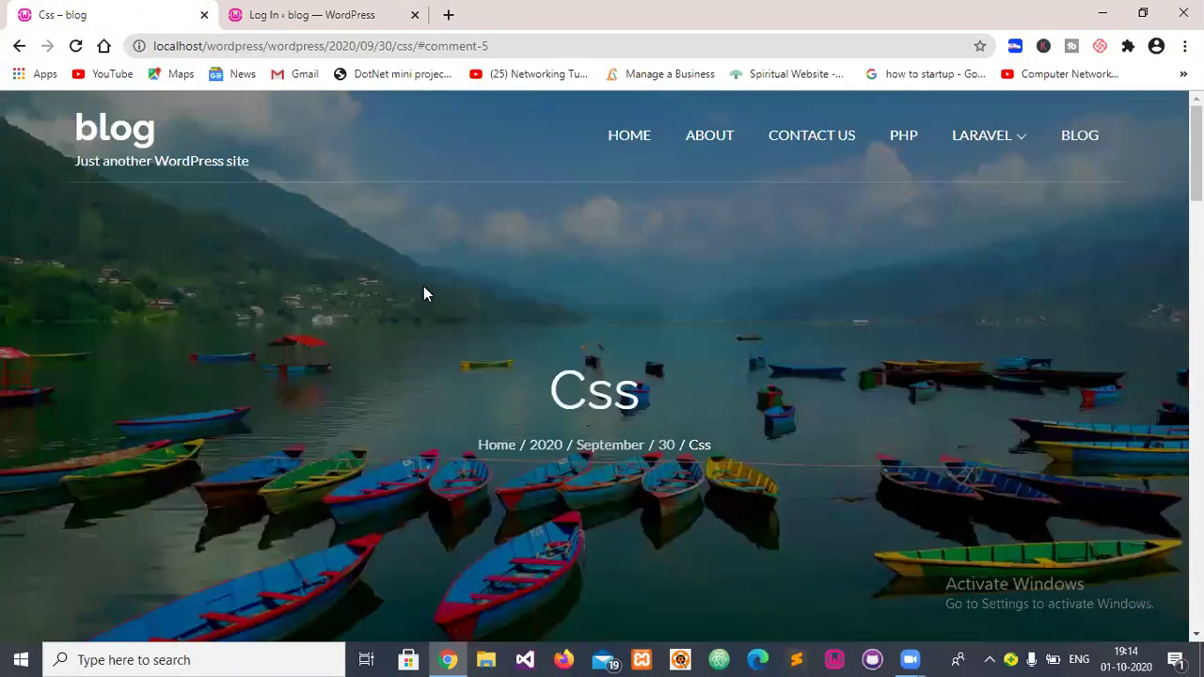
scroll(385, 259, "down", 8)
scroll(383, 254, "down", 14)
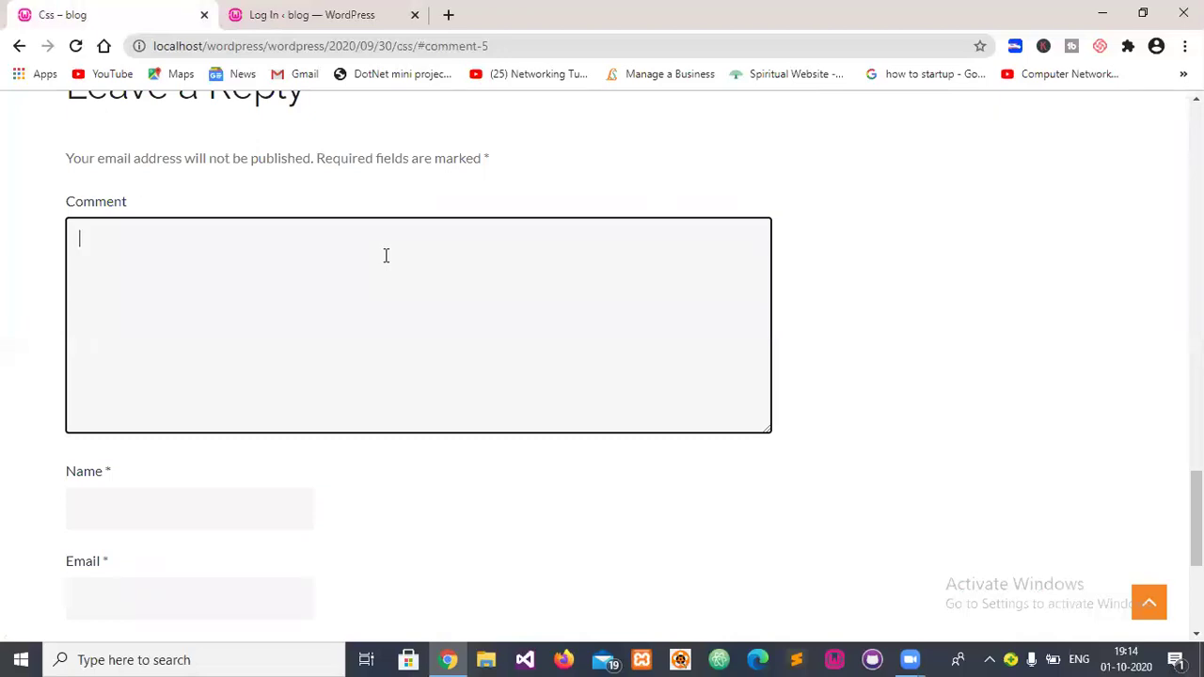
key("BackSpace")
key("BackSpace")
key("BackSpace")
type("useful inform")
key("Tab")
scroll(385, 256, "down", 3)
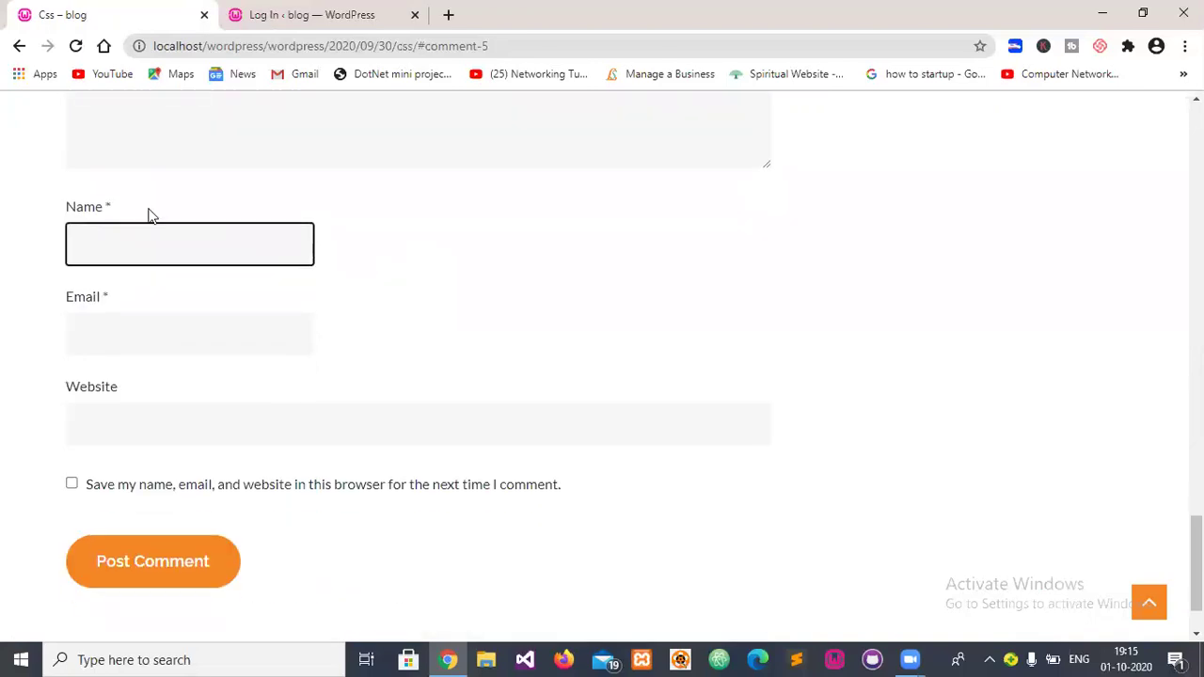
key("Tab")
key("Tab")
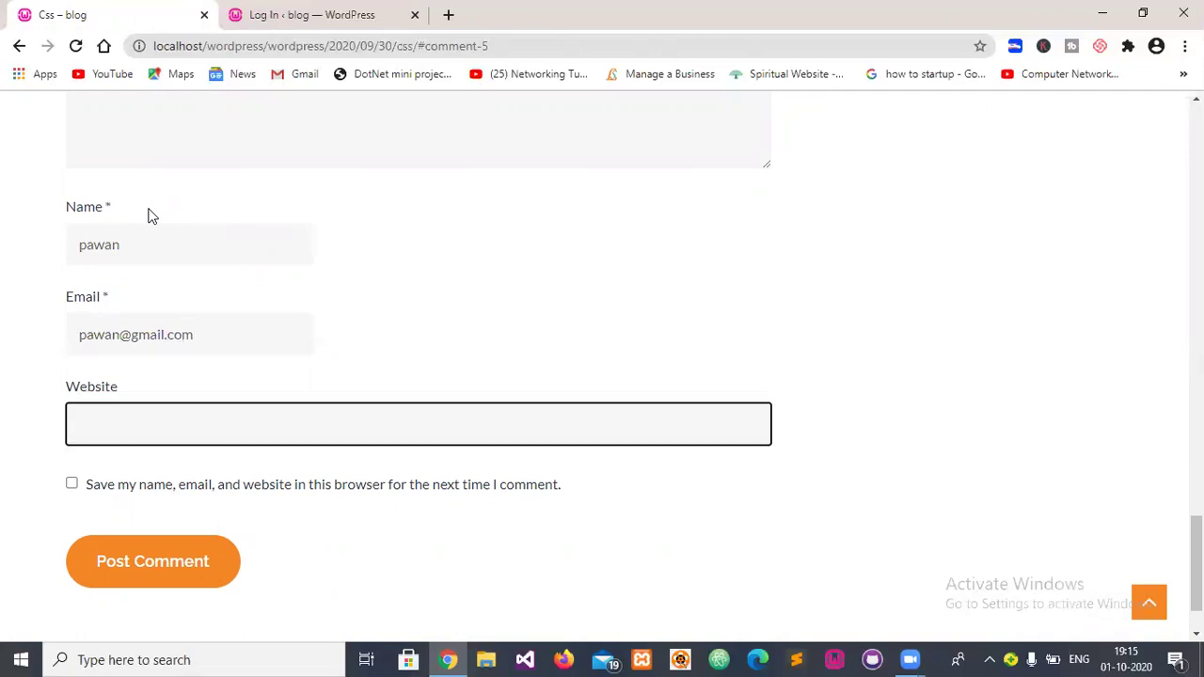
type("www.google.com")
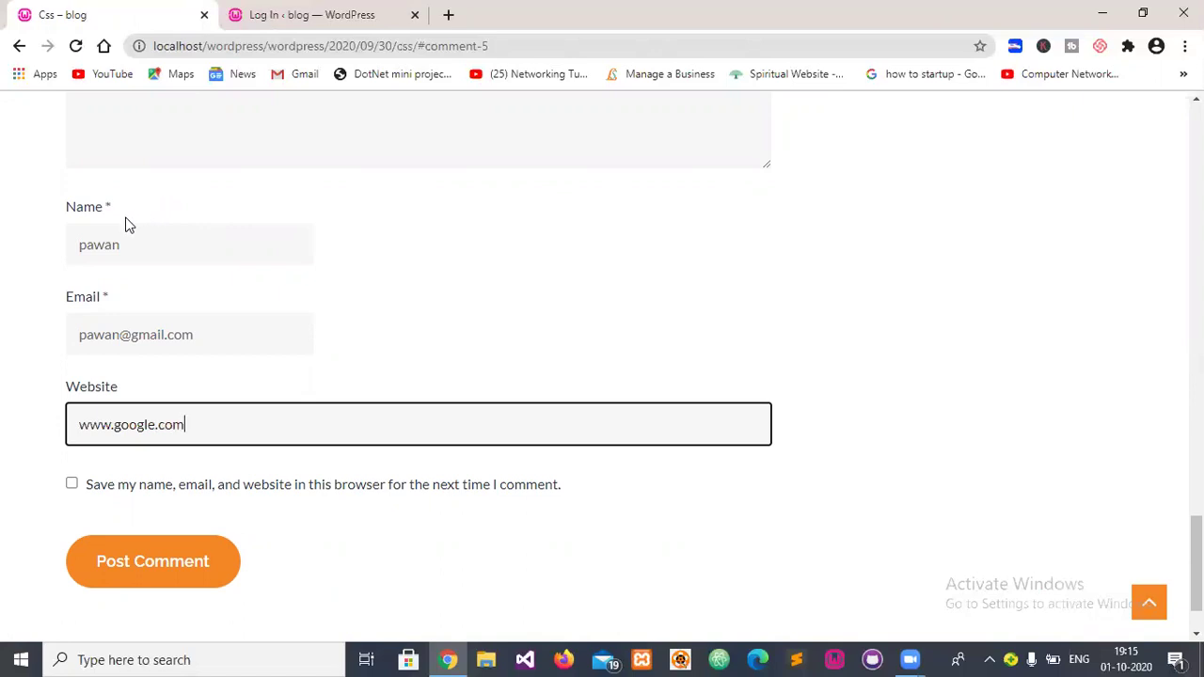
Step: Tick the save-details checkbox and post the guest comment
scroll(62, 389, "down", 1)
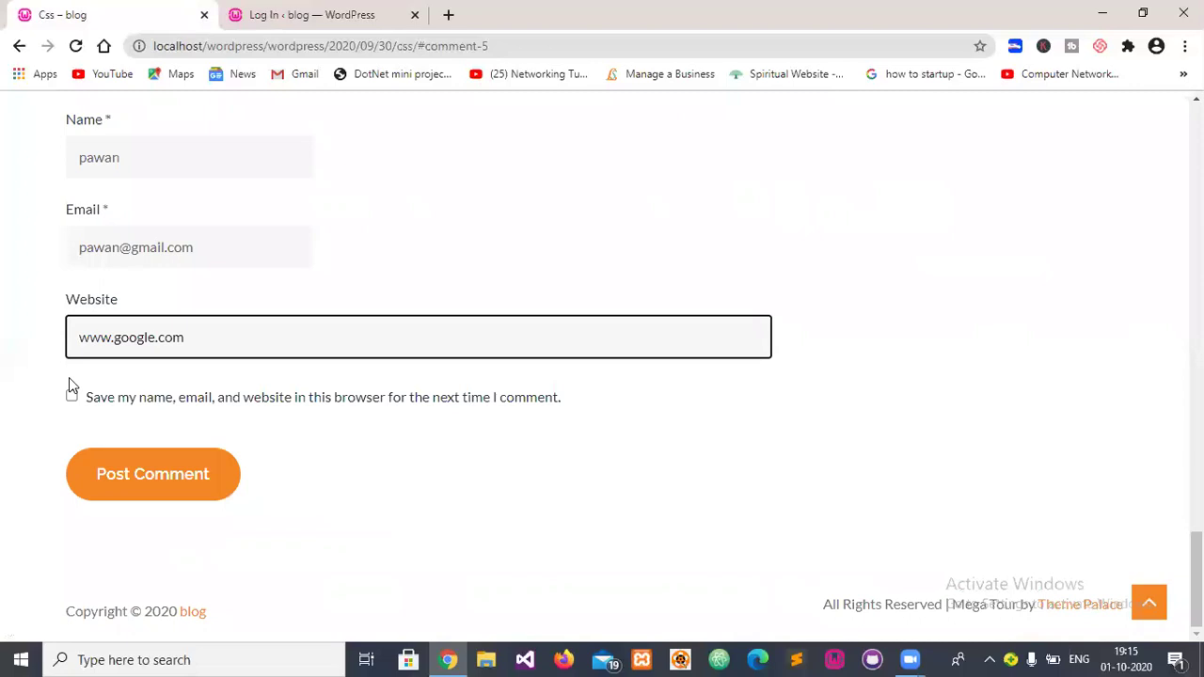
left_click(72, 395)
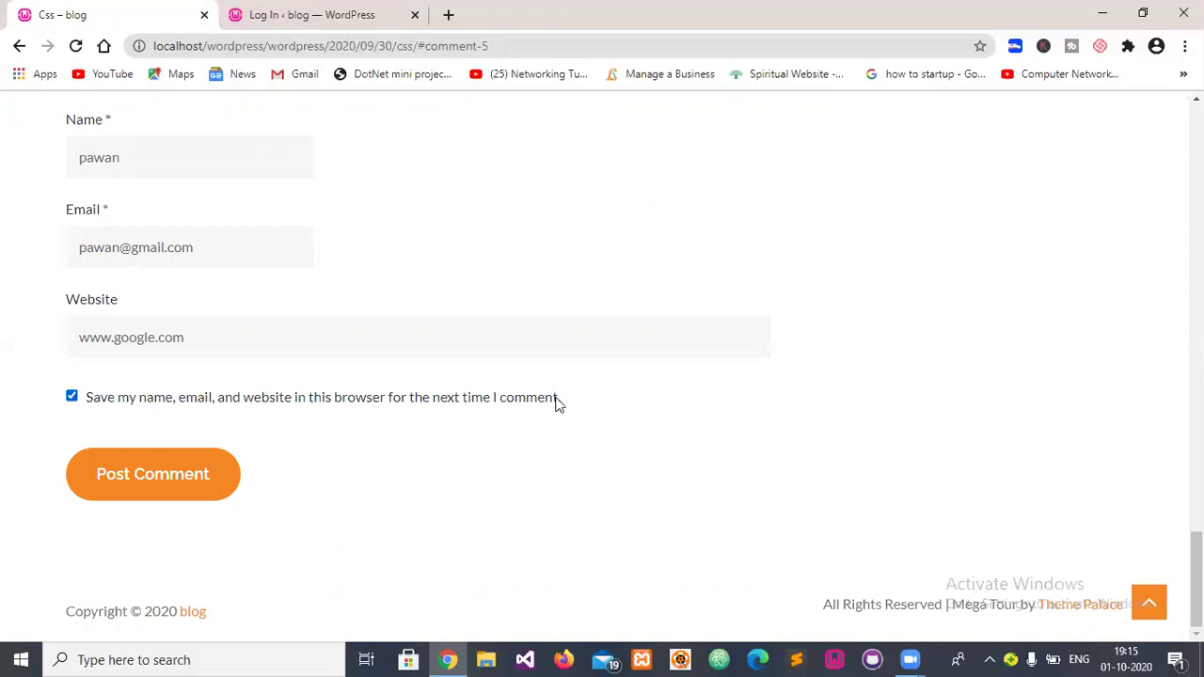
left_click(132, 486)
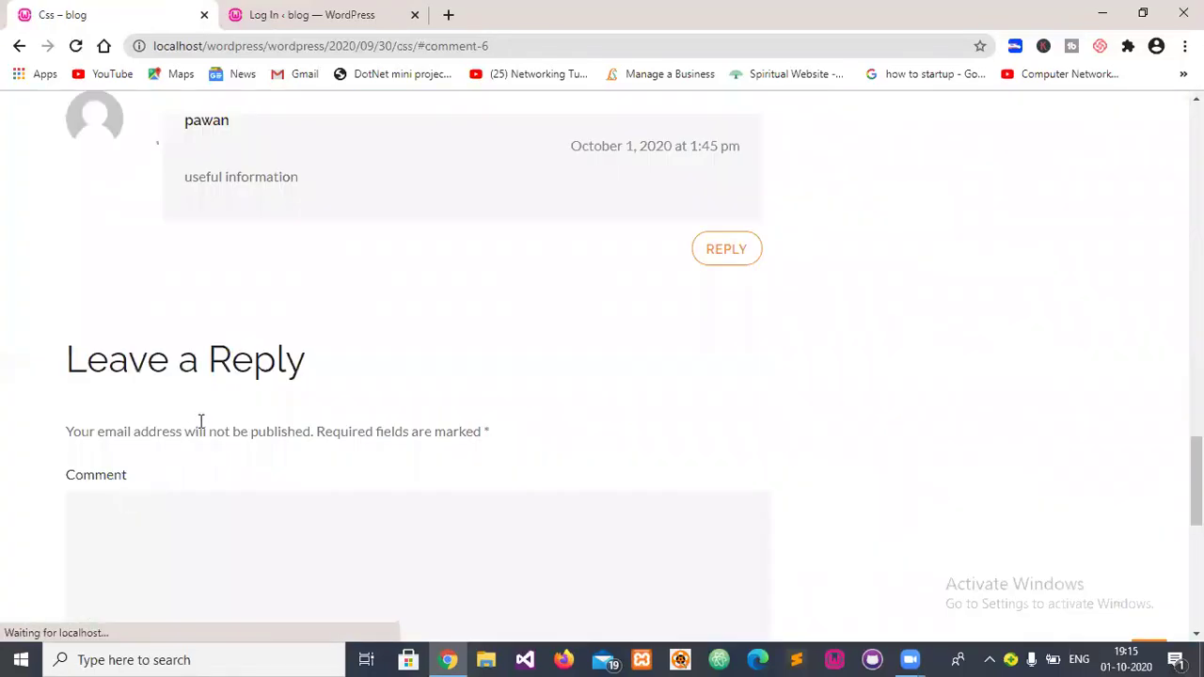
scroll(283, 418, "up", 2)
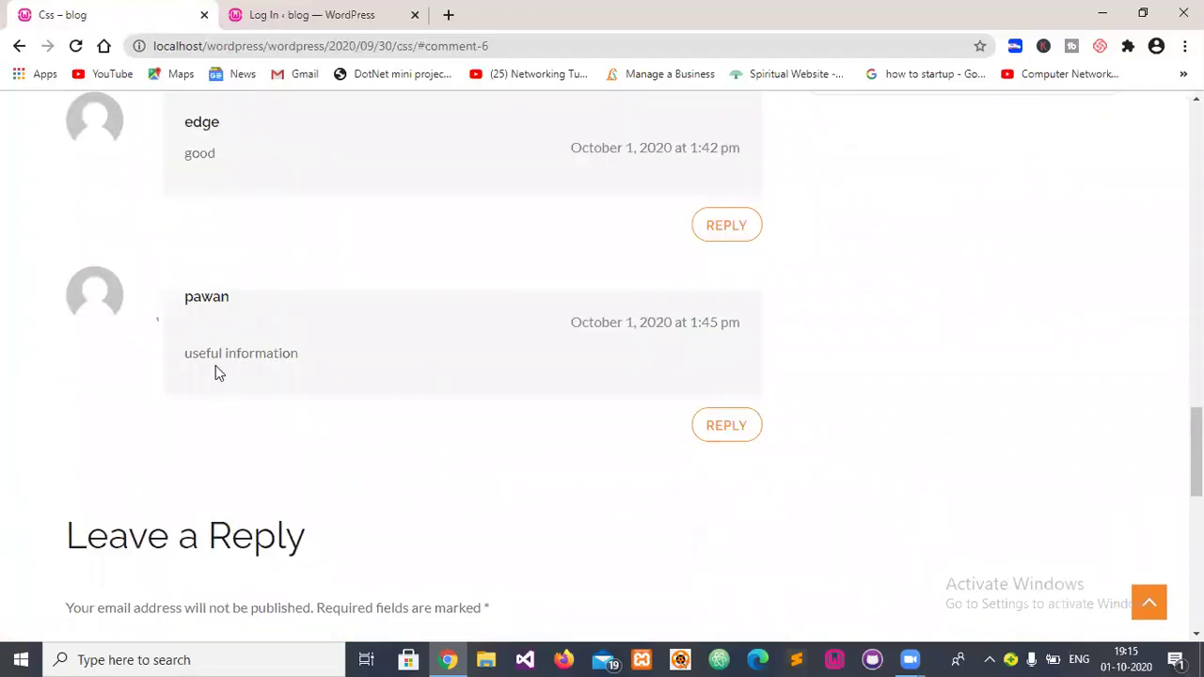
scroll(216, 371, "up", 4)
scroll(215, 371, "down", 6)
scroll(216, 272, "up", 1)
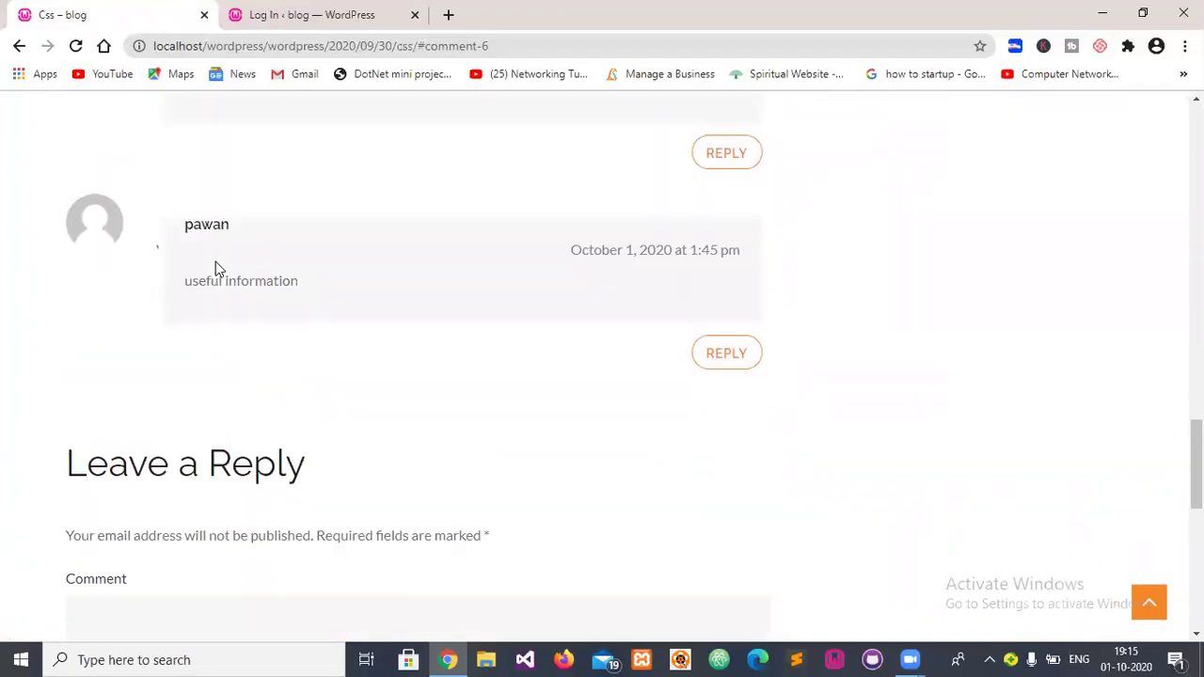
scroll(242, 344, "up", 3)
scroll(648, 328, "down", 4)
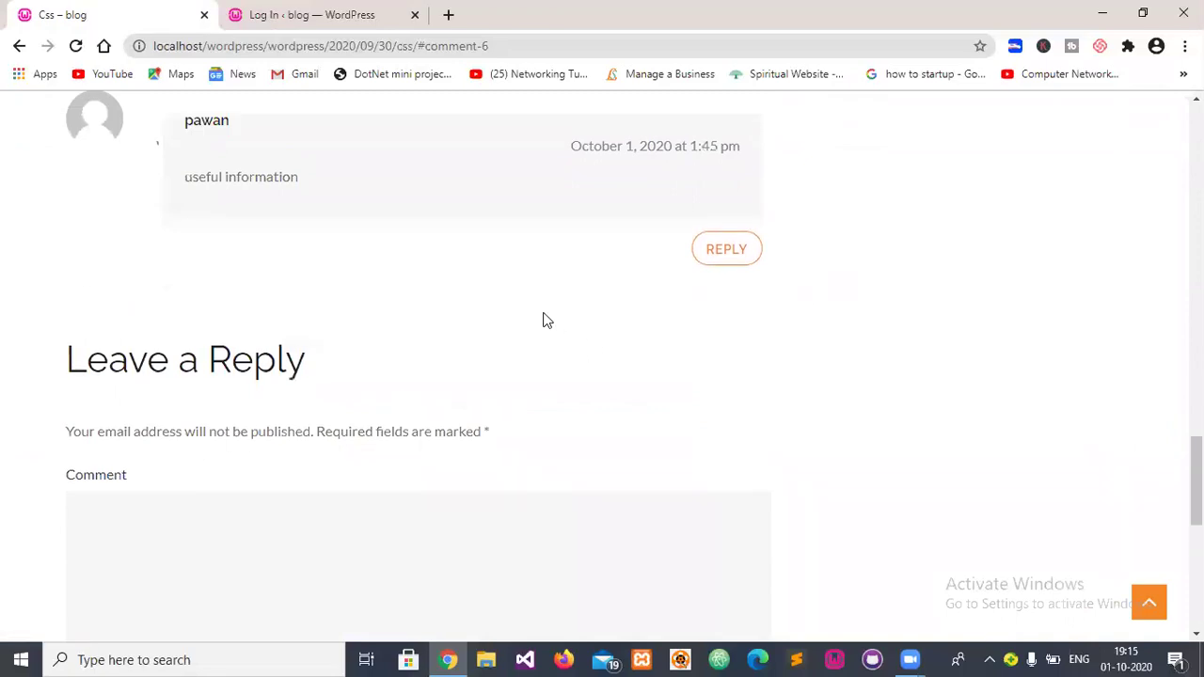
scroll(545, 320, "up", 3)
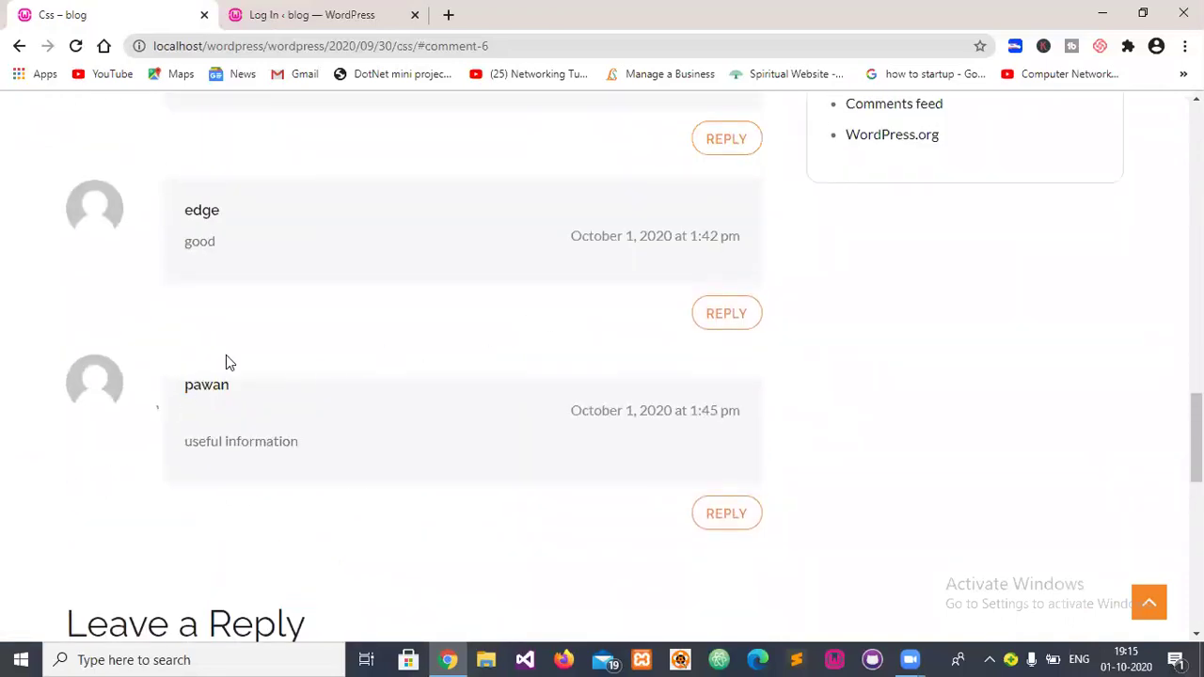
scroll(236, 353, "up", 5)
scroll(282, 352, "down", 10)
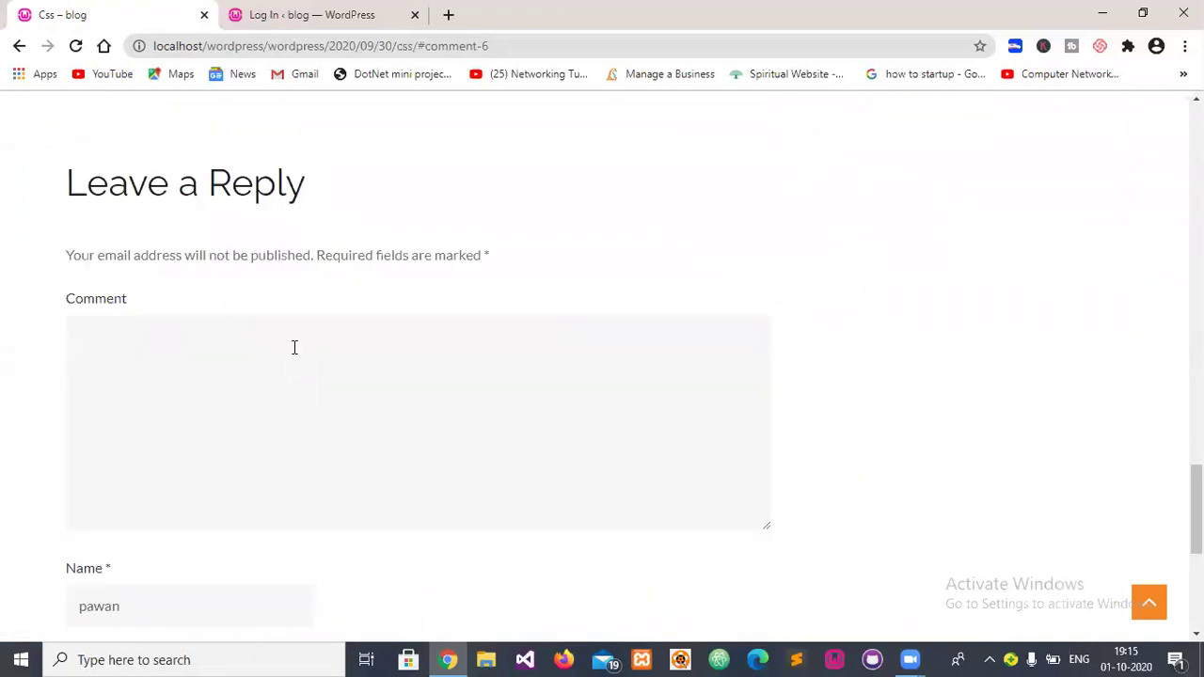
scroll(59, 296, "down", 5)
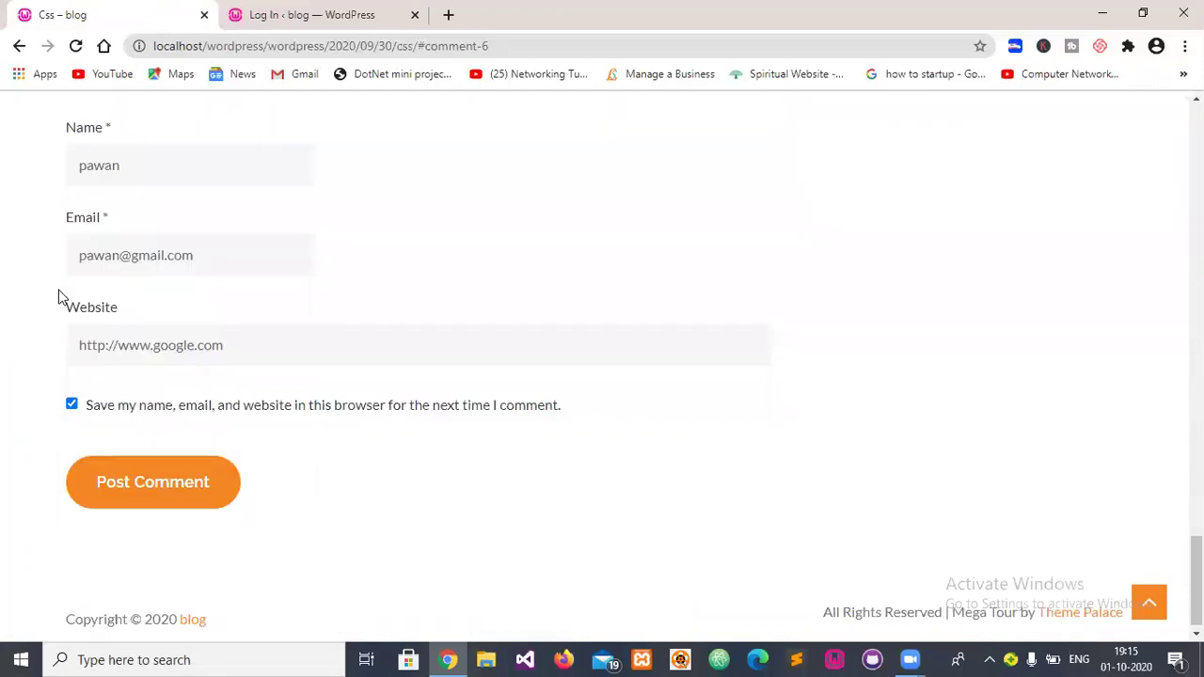
left_click(262, 11)
left_click(167, 23)
scroll(258, 411, "up", 9)
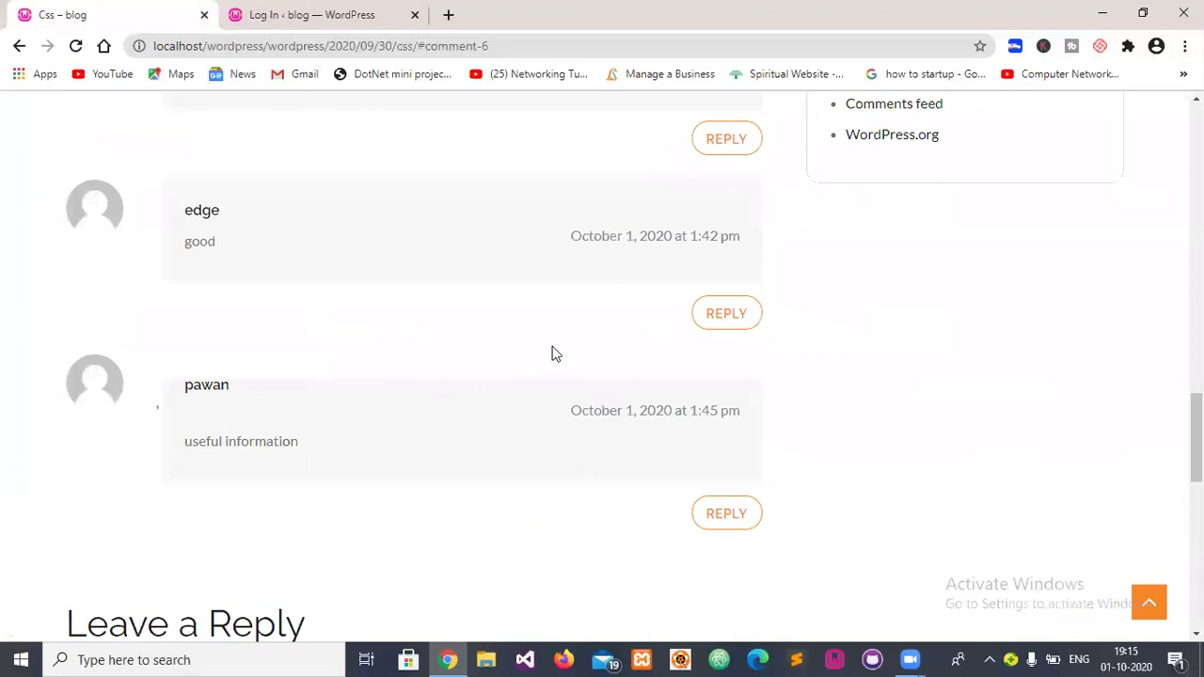
Step: Sign in again on the login tab with the admin username and password
key("ctrl+Tab")
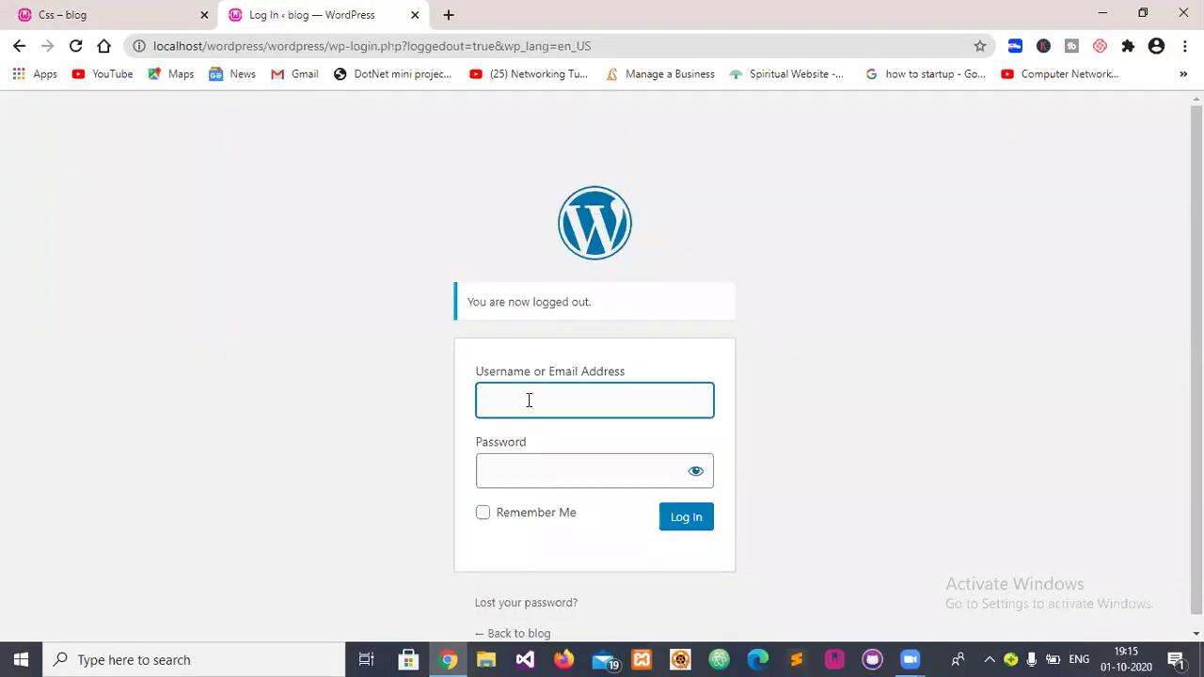
type("edge")
key("Tab")
type("•••••••••")
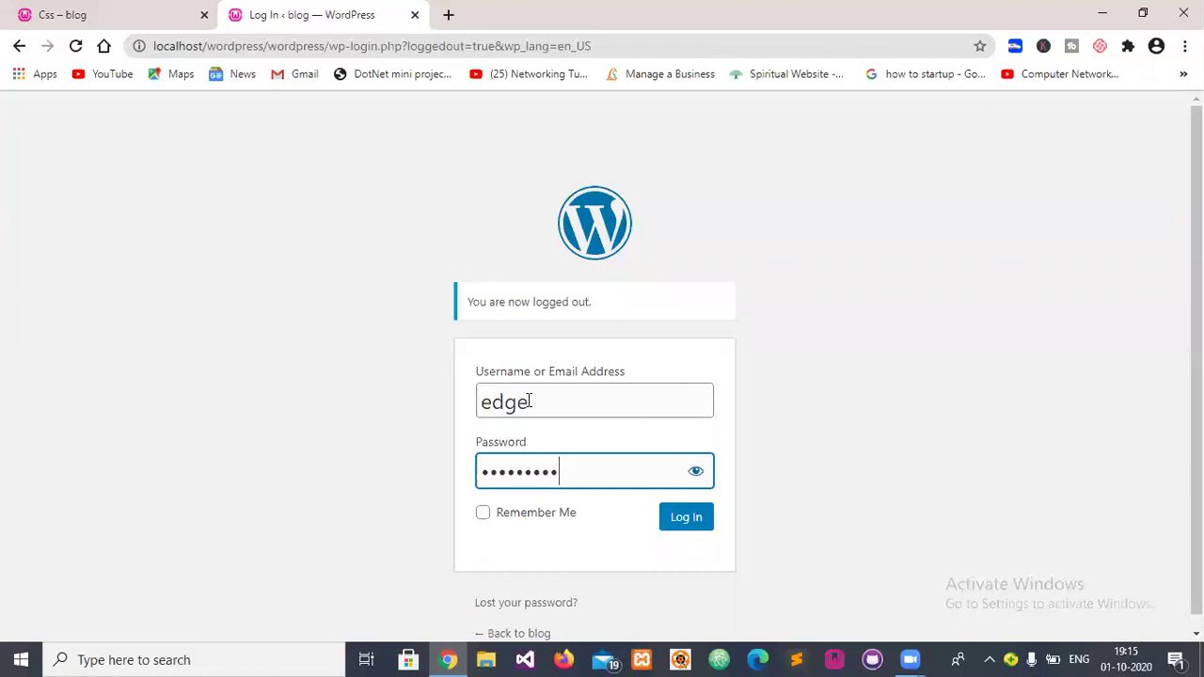
type("•••••••••")
key("Return")
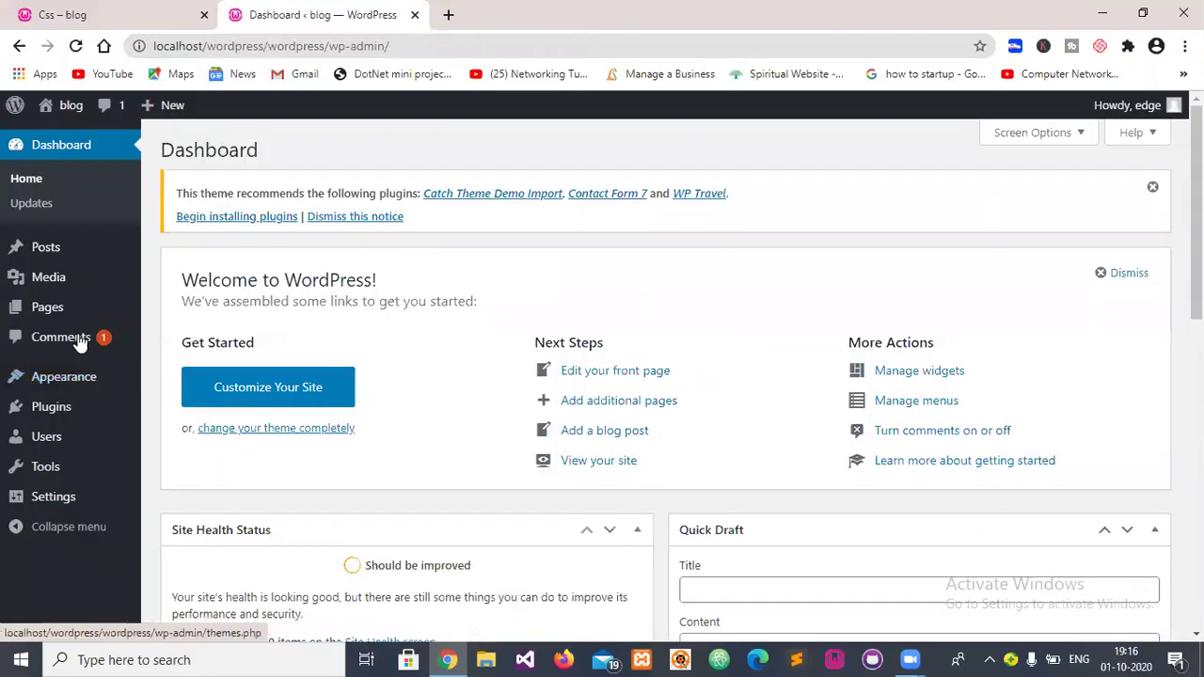
Step: Approve the guest's pending 'useful information' comment in the Comments list
left_click(80, 337)
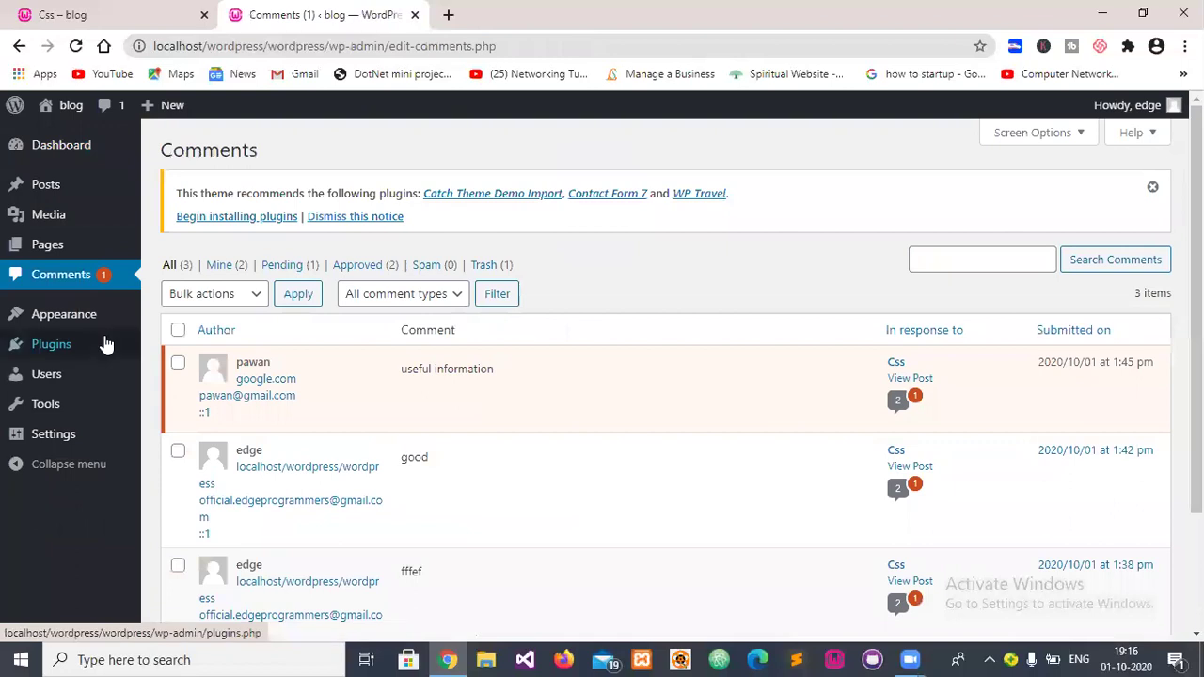
mouse_move(367, 419)
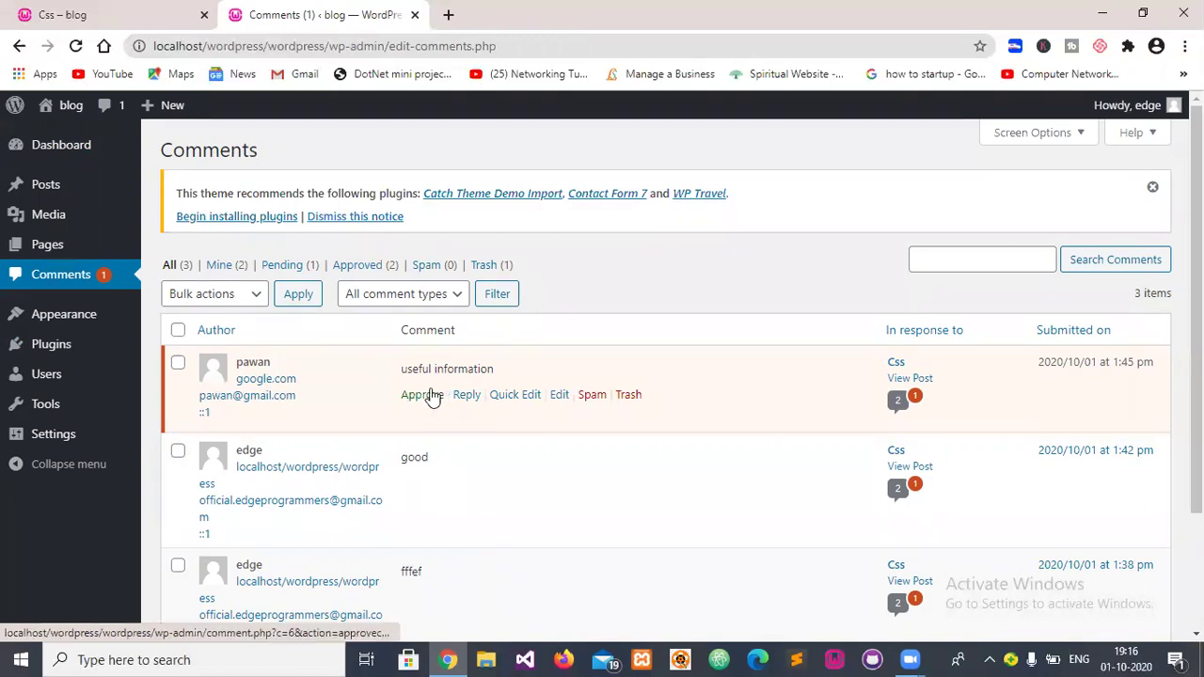
left_click(429, 394)
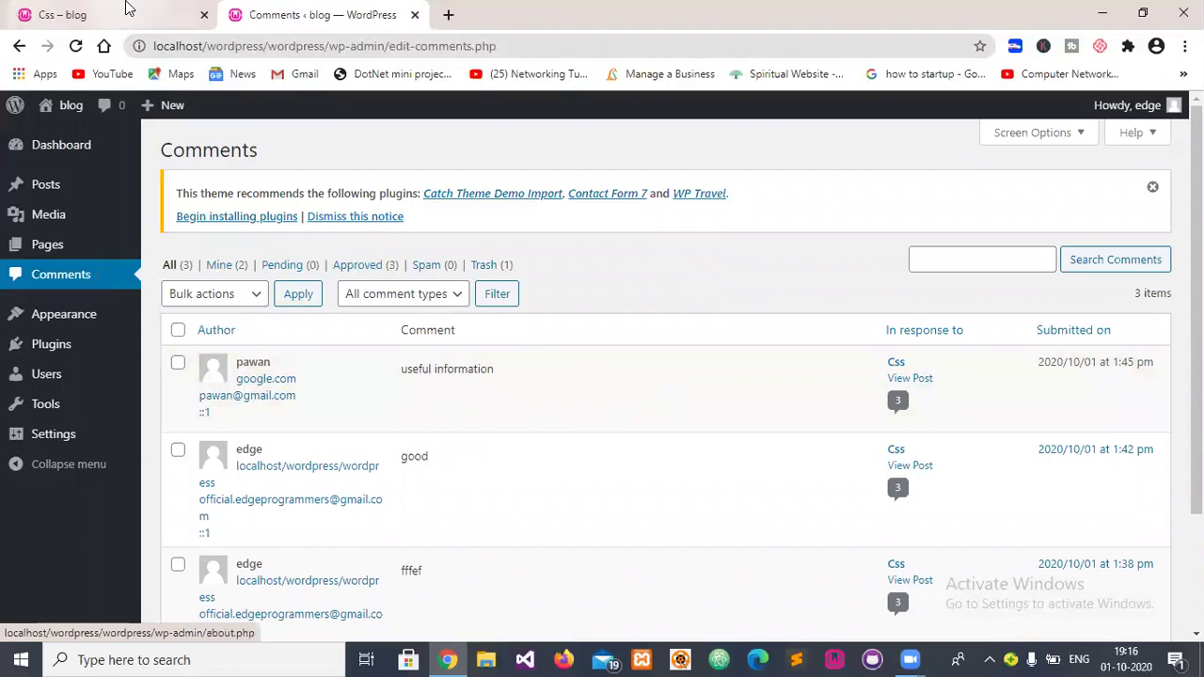
Step: Confirm the Css post shows 3 replies, then begin a reply to the guest comment
left_click(124, 12)
left_click(77, 47)
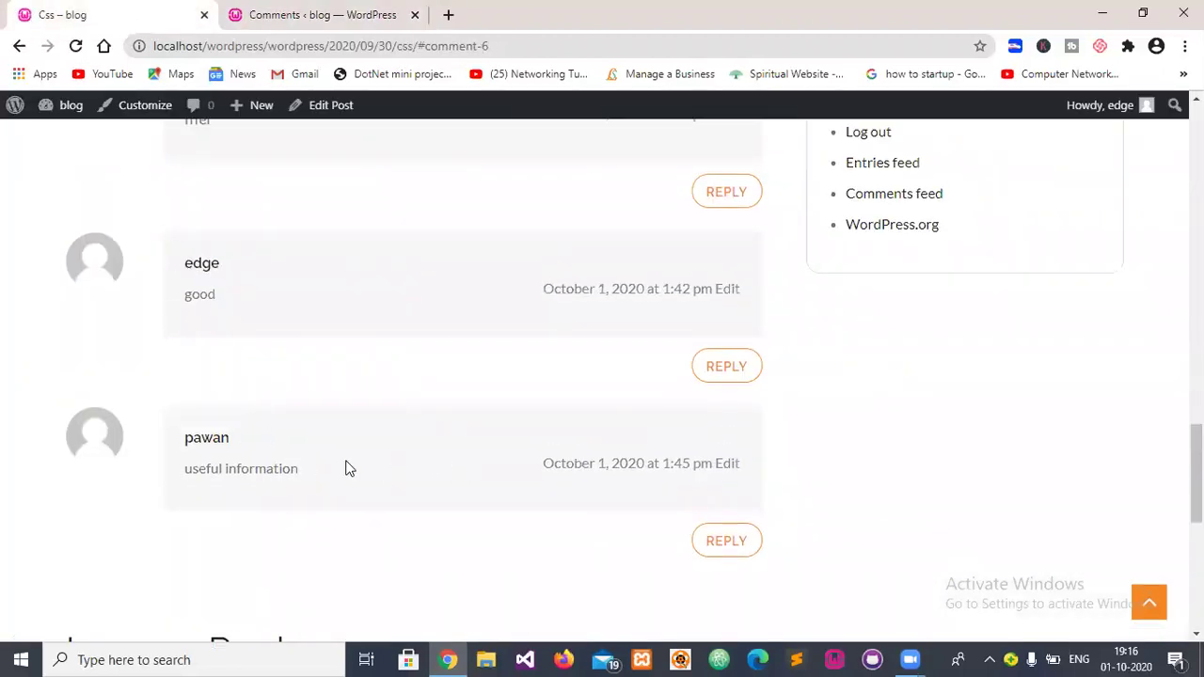
scroll(358, 461, "down", 1)
scroll(384, 454, "up", 3)
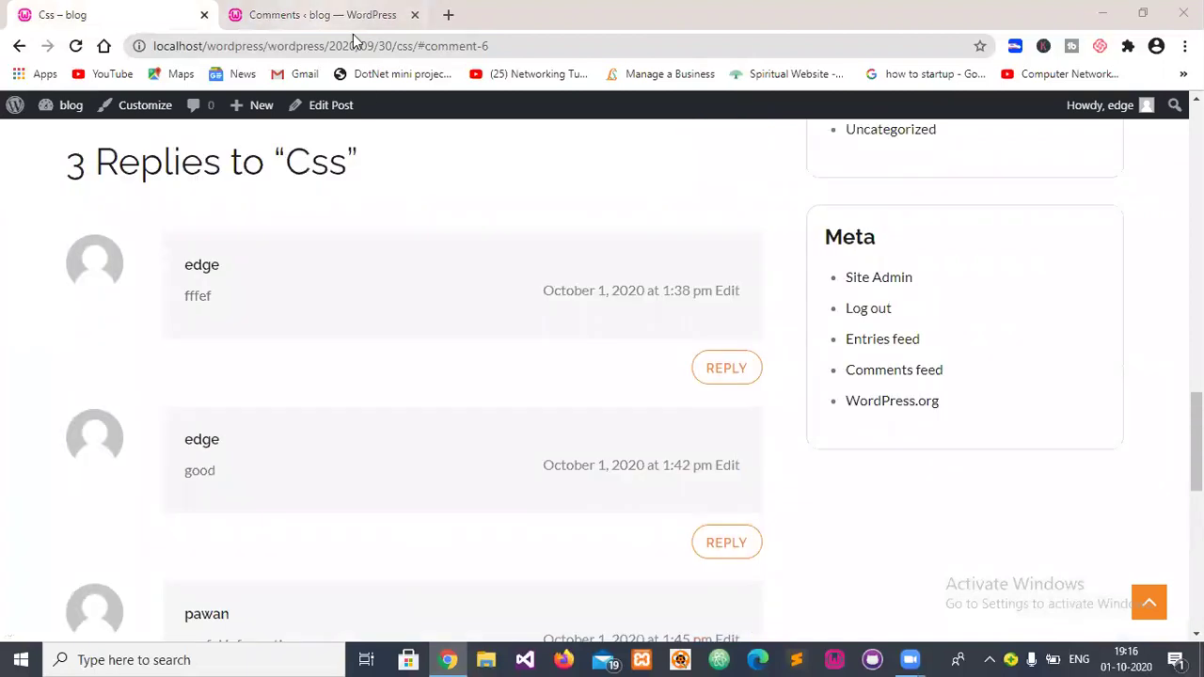
left_click(350, 22)
left_click(478, 396)
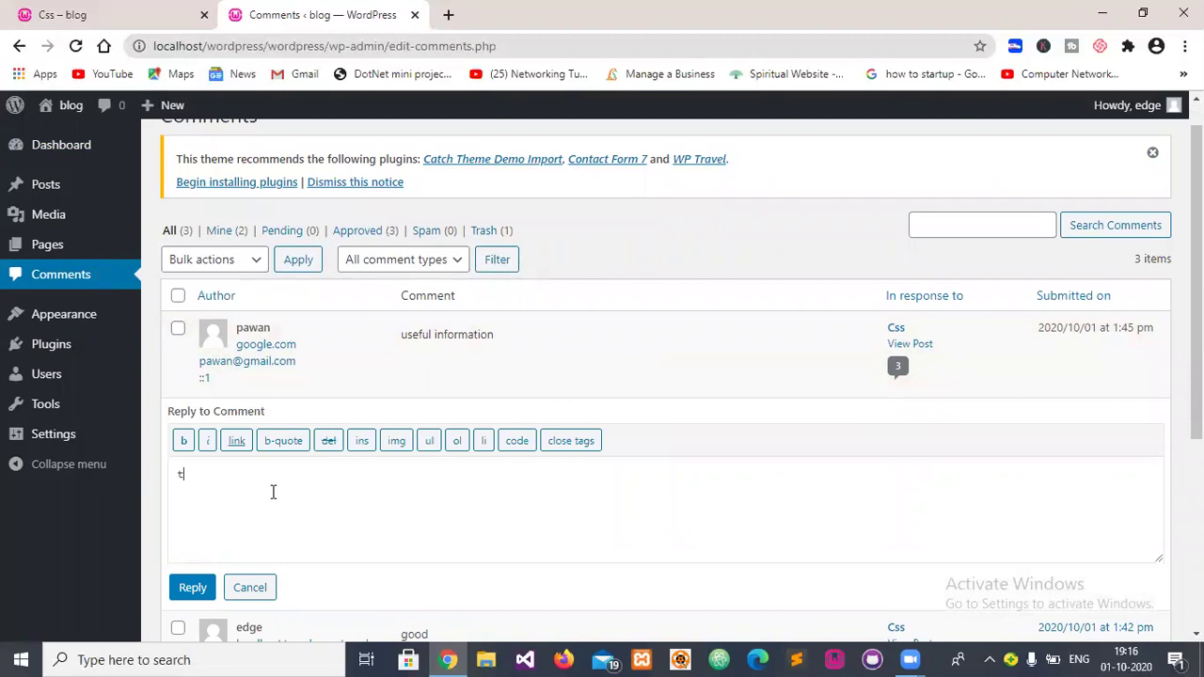
Step: Post a thank-you reply to the guest's 'useful information' comment
type("thank you pawan")
scroll(126, 457, "down", 2)
left_click(181, 420)
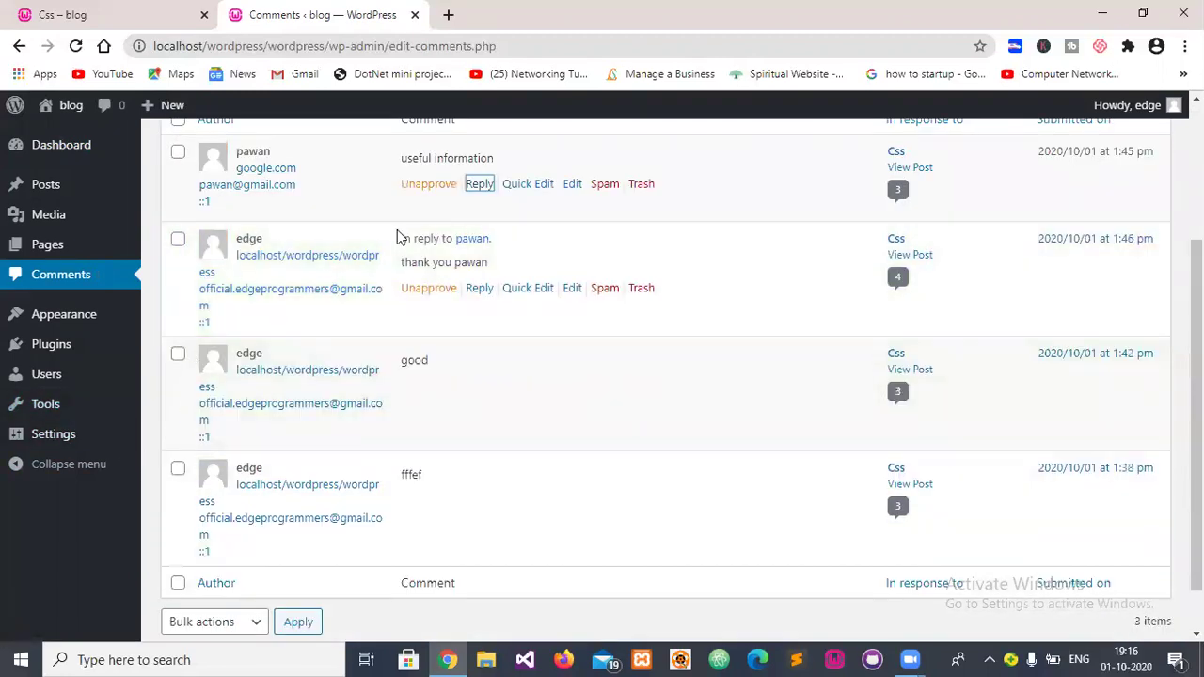
Step: Reload the Css post to check the reply is nested under the guest comment
left_click(94, 14)
left_click(77, 46)
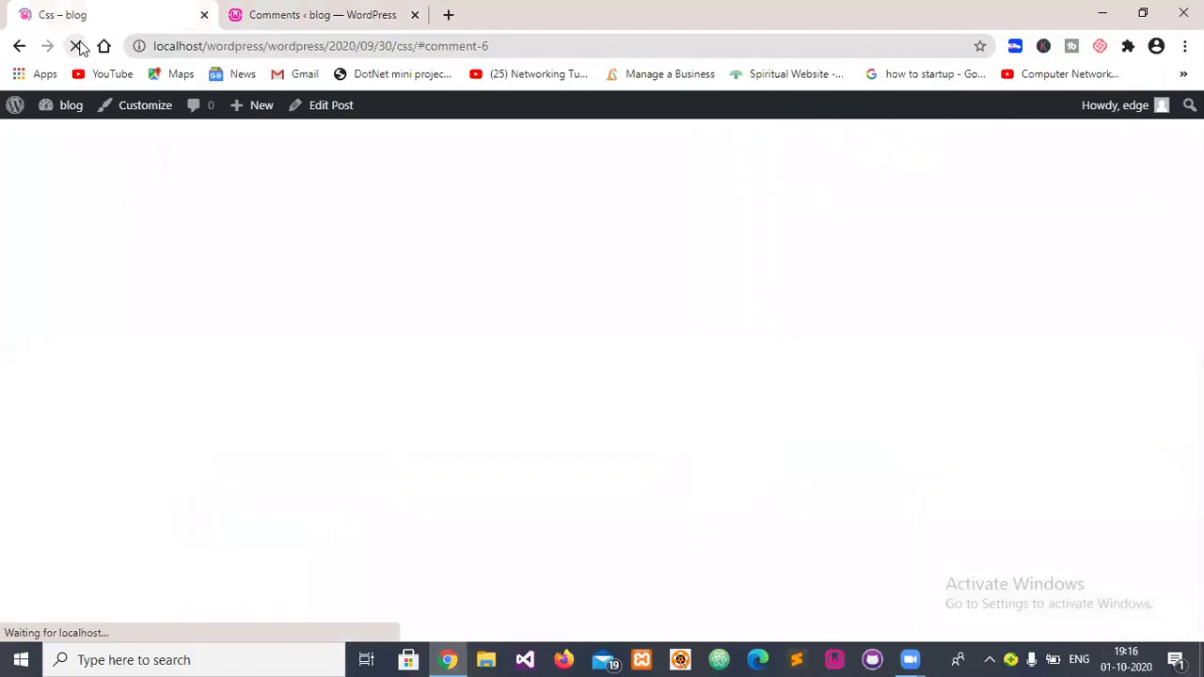
scroll(188, 263, "down", 3)
scroll(308, 369, "down", 1)
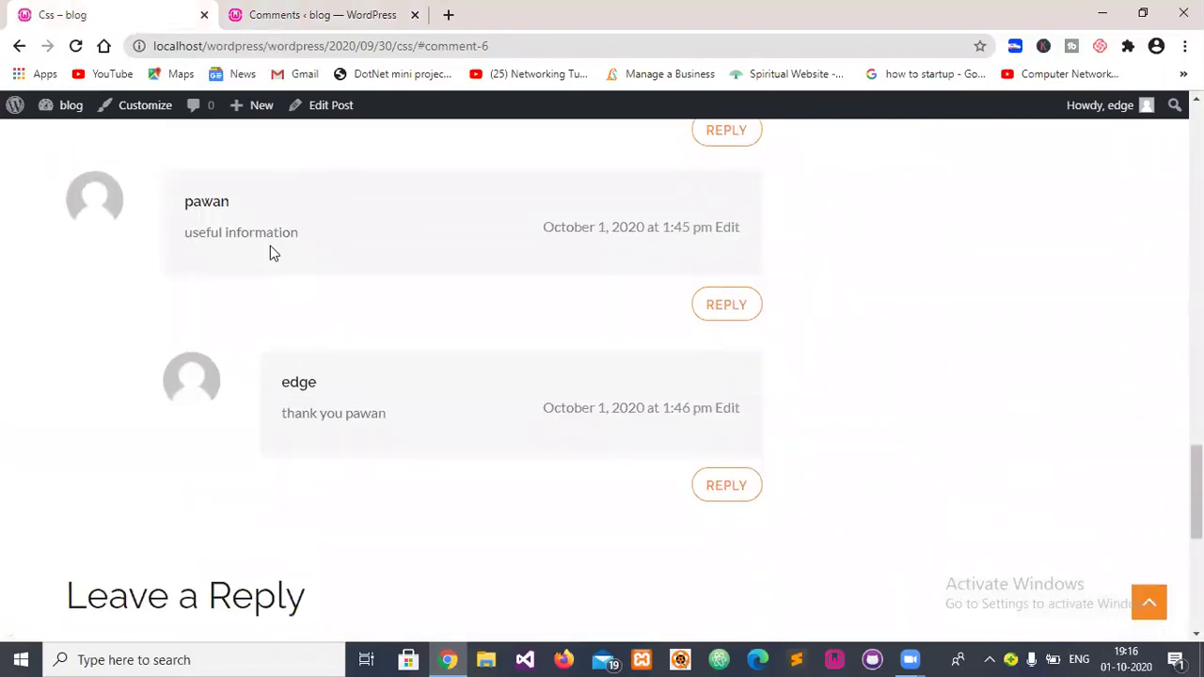
left_click_drag(328, 392, 354, 330)
left_click(304, 411)
left_click(435, 439)
scroll(435, 438, "up", 2)
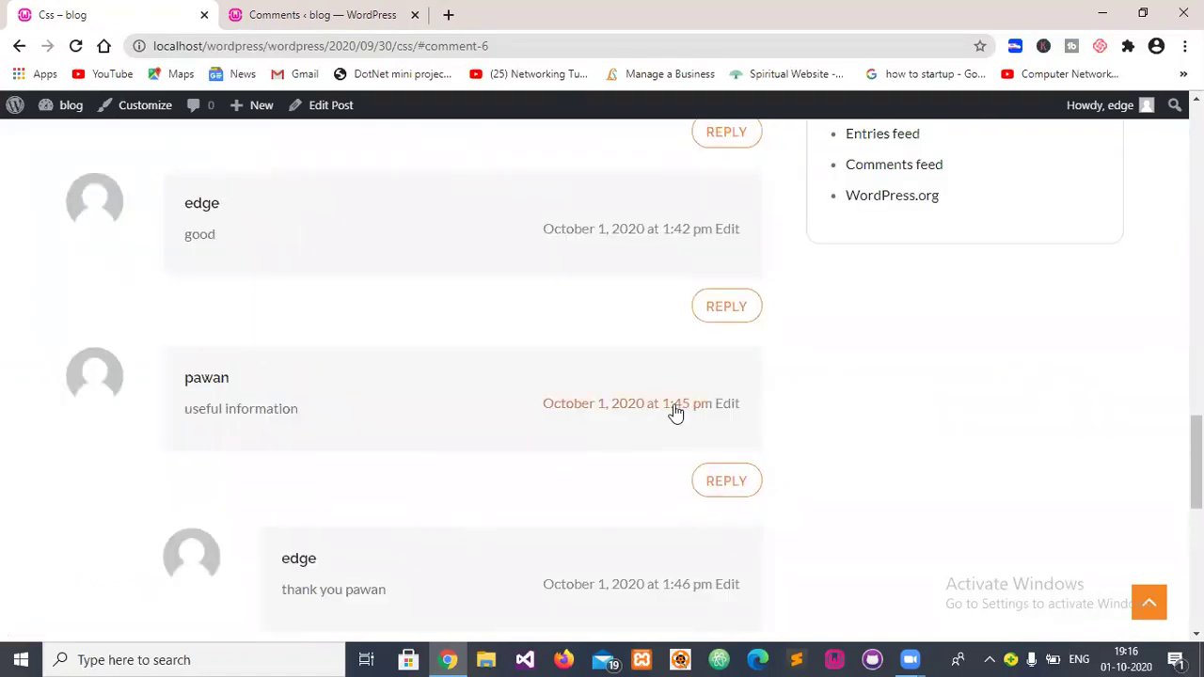
left_click(255, 13)
scroll(285, 233, "up", 2)
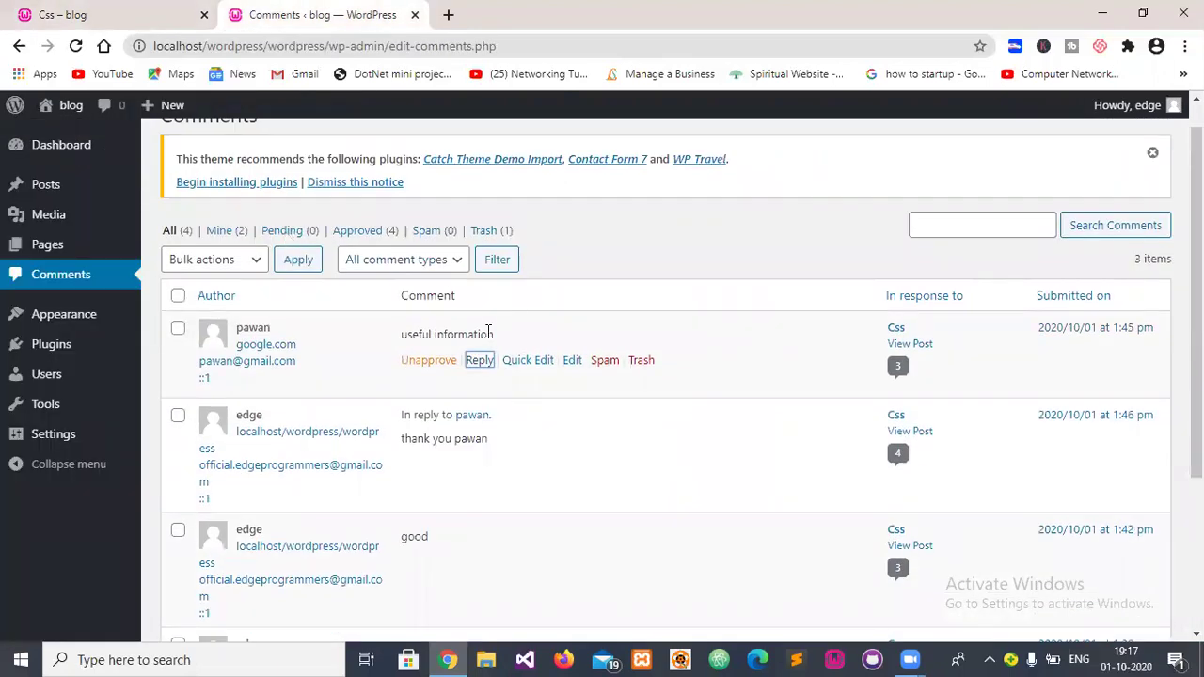
Step: Quick Edit the guest comment to append ' by post' and update it
left_click(538, 364)
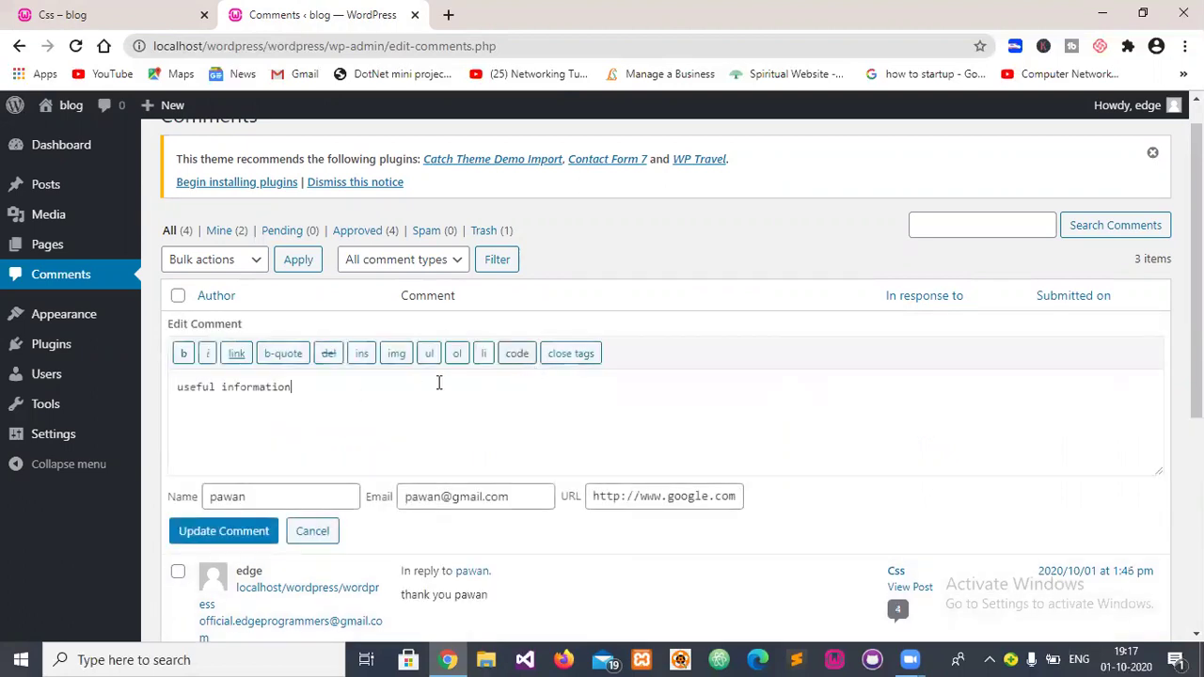
scroll(438, 382, "down", 1)
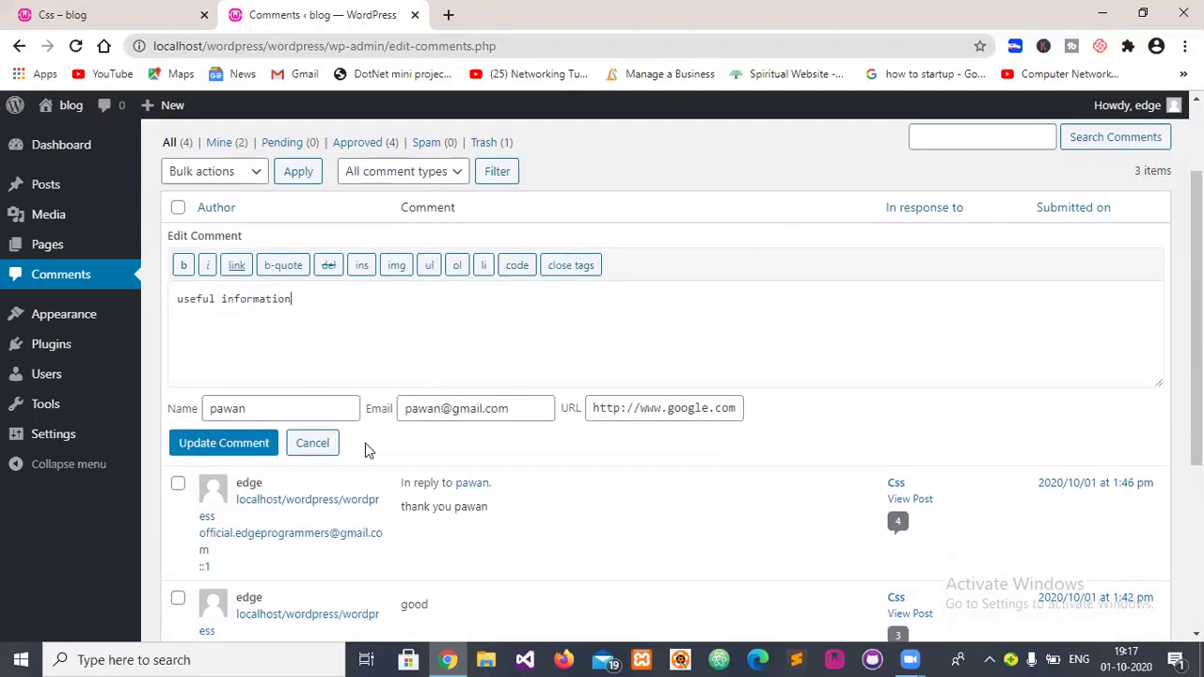
scroll(395, 432, "up", 2)
left_click(317, 435)
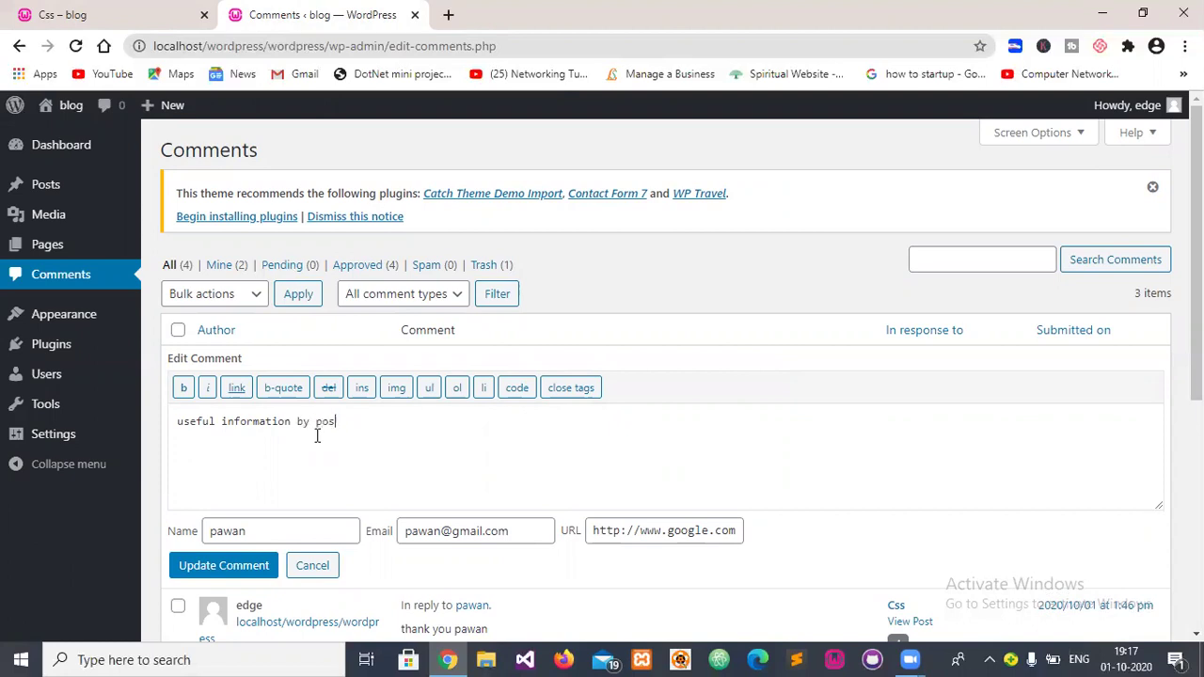
scroll(309, 517, "down", 2)
left_click(231, 390)
Step: Reload the Css post to confirm the comment reads 'useful information by post'
left_click(83, 12)
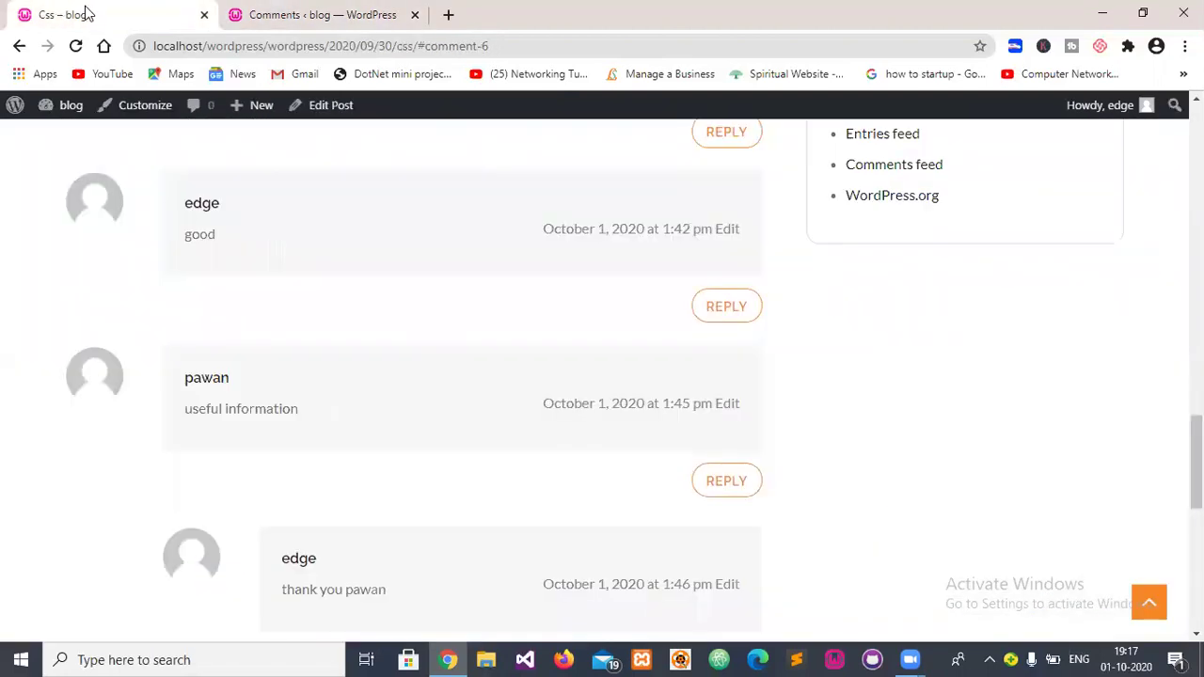
left_click(75, 47)
scroll(112, 131, "down", 2)
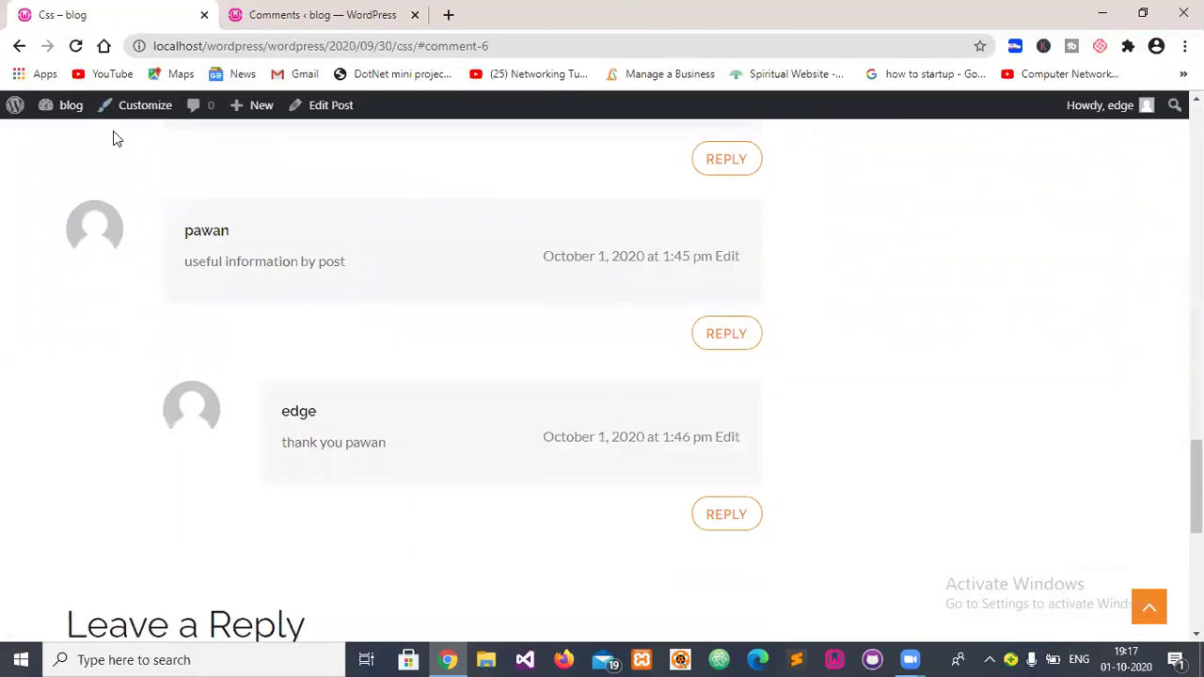
left_click_drag(347, 263, 191, 270)
left_click(349, 260)
left_click(347, 28)
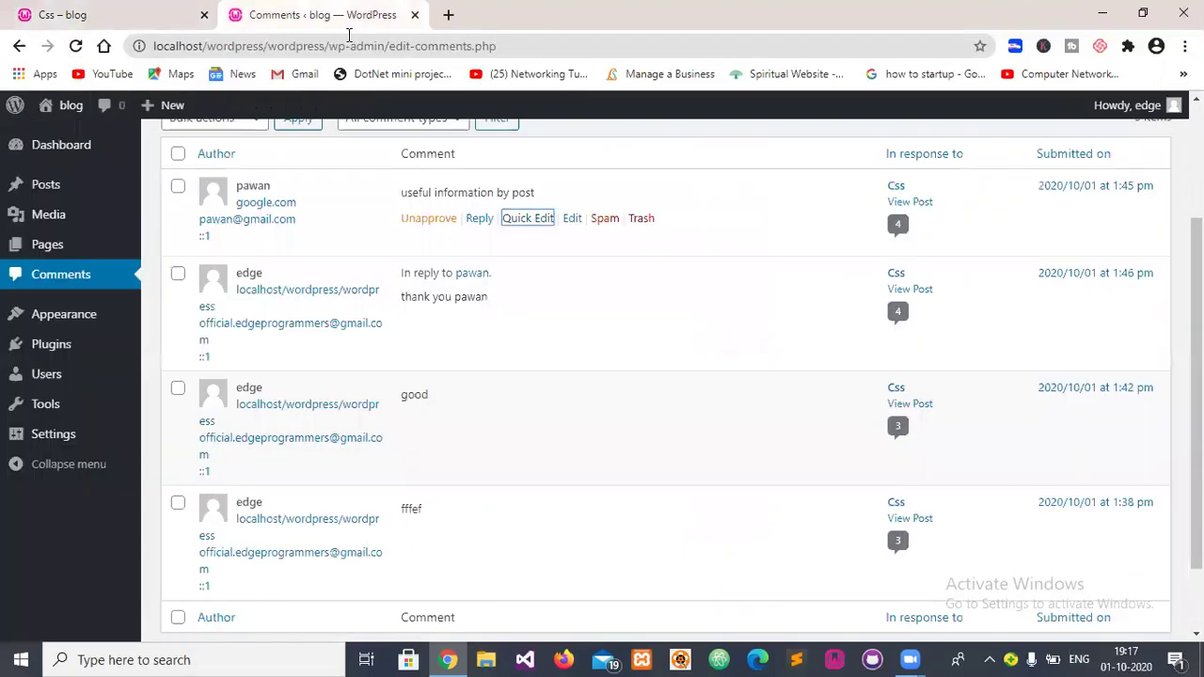
scroll(355, 403, "up", 1)
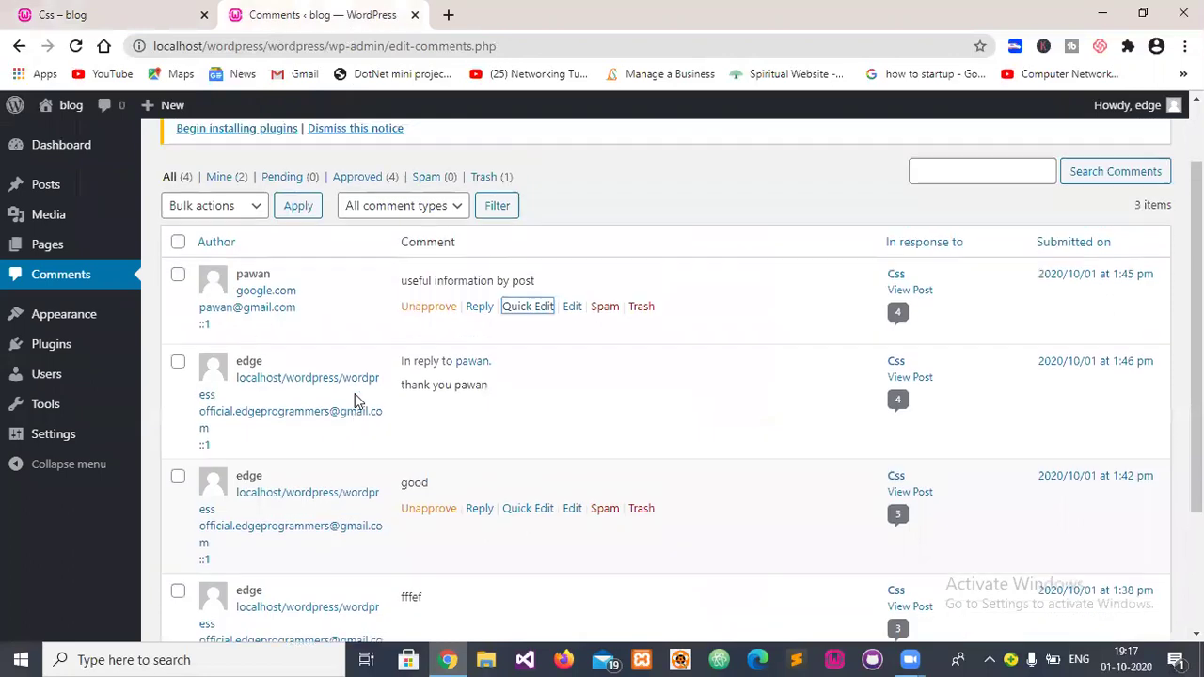
Step: In the full comment editor, wrap the guest comment in strong and em tags and update it
left_click(571, 309)
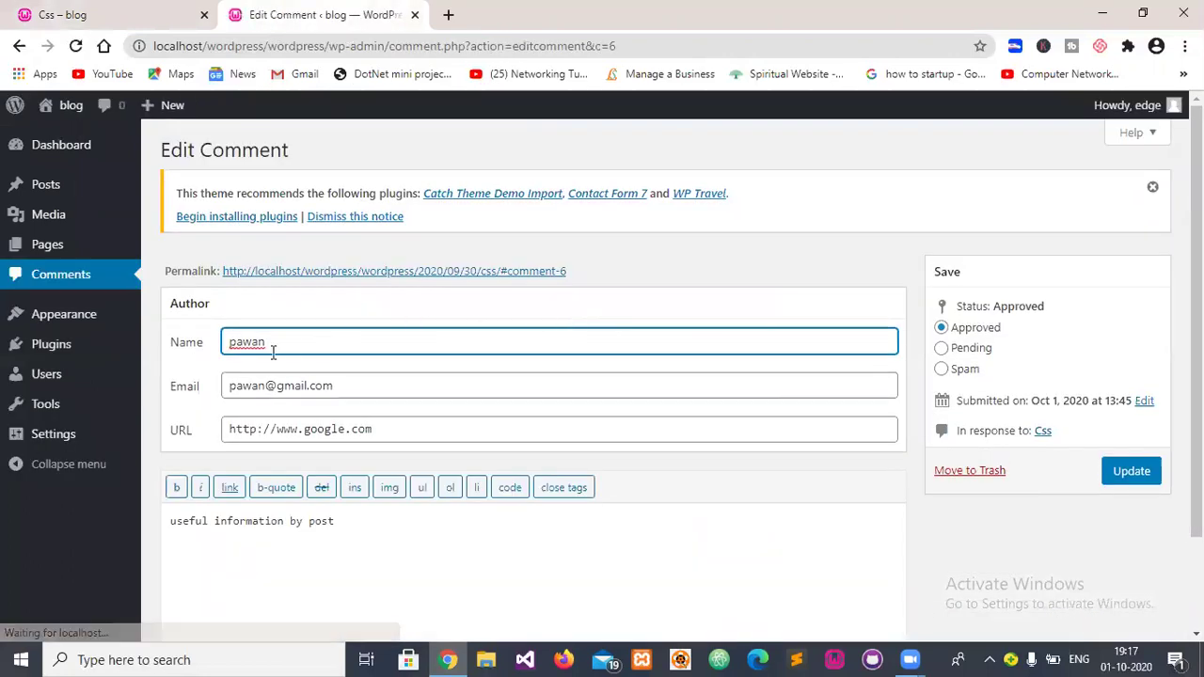
left_click(333, 390)
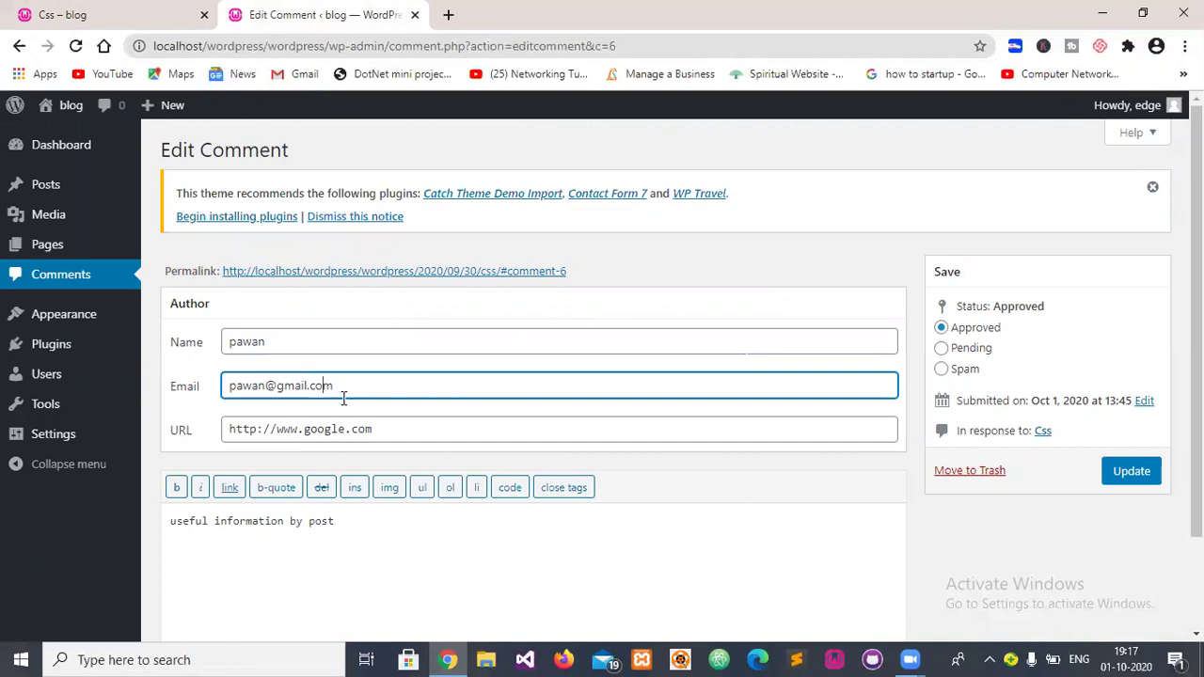
left_click(393, 431)
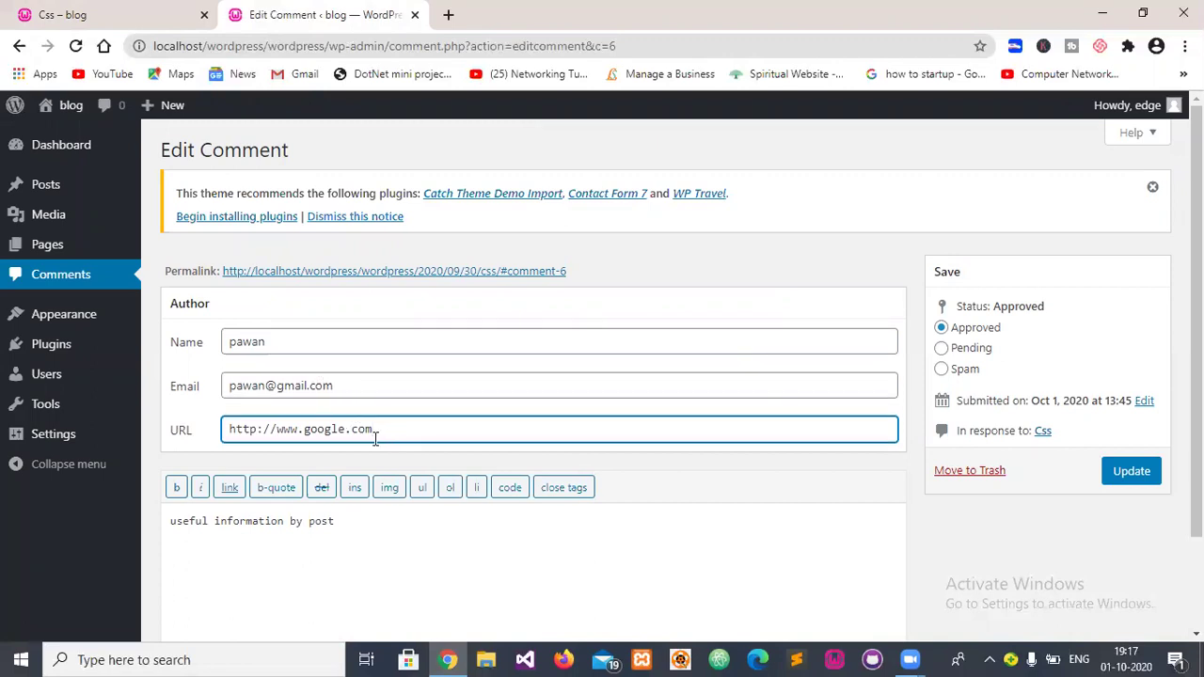
left_click(175, 489)
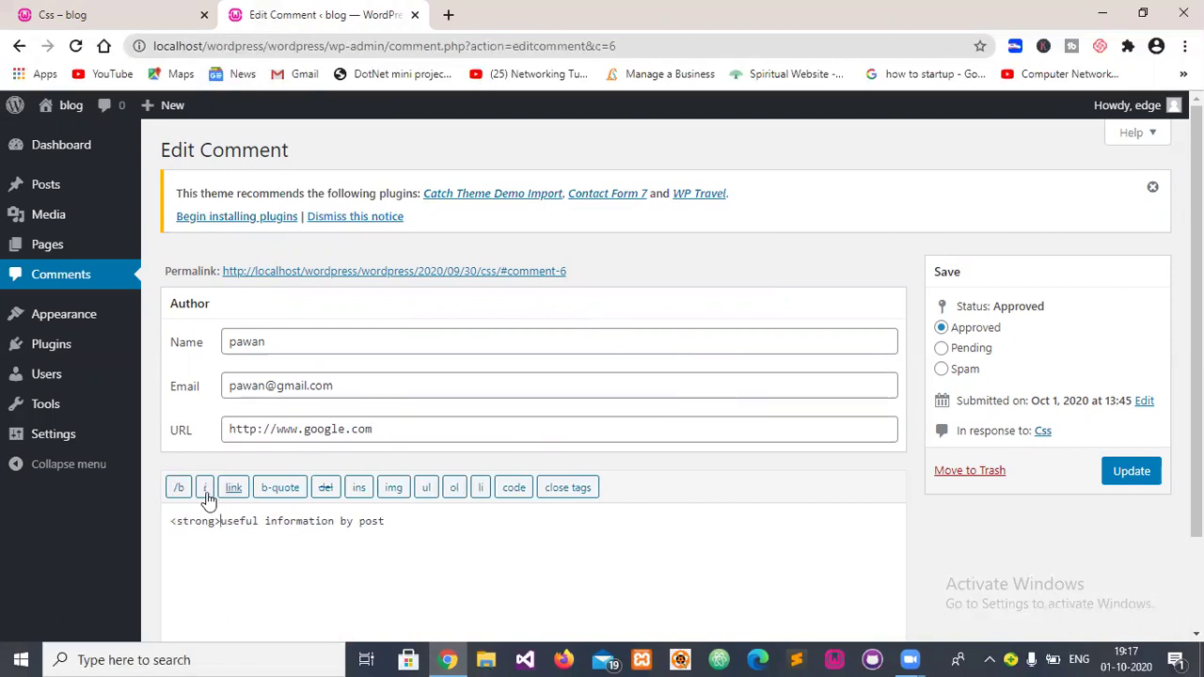
left_click(206, 493)
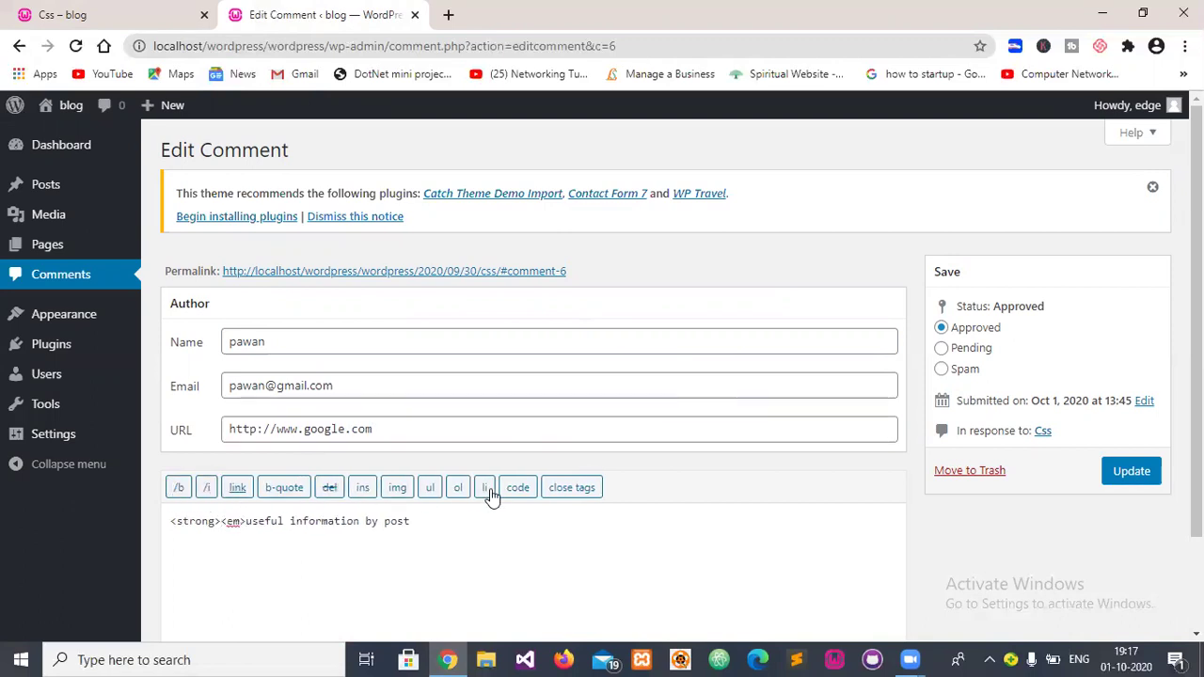
left_click(1125, 472)
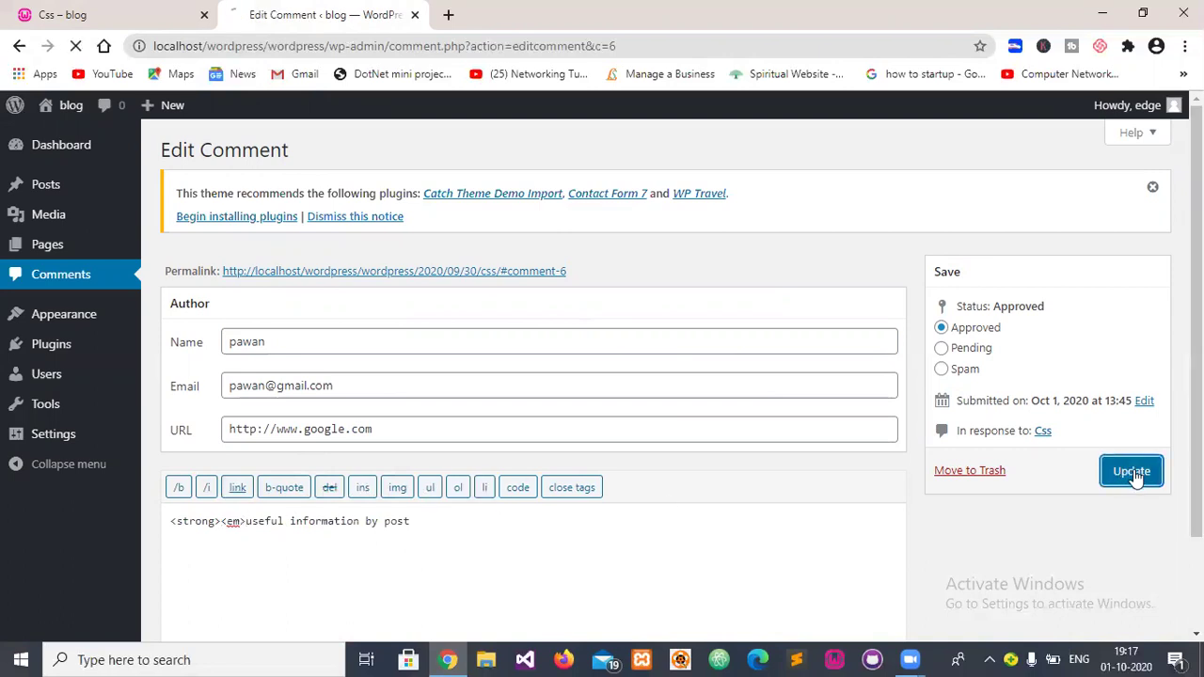
left_click(58, 11)
Step: Reload the Css post to verify 'useful information by post' is bold italic, then return to admin Comments
left_click(75, 45)
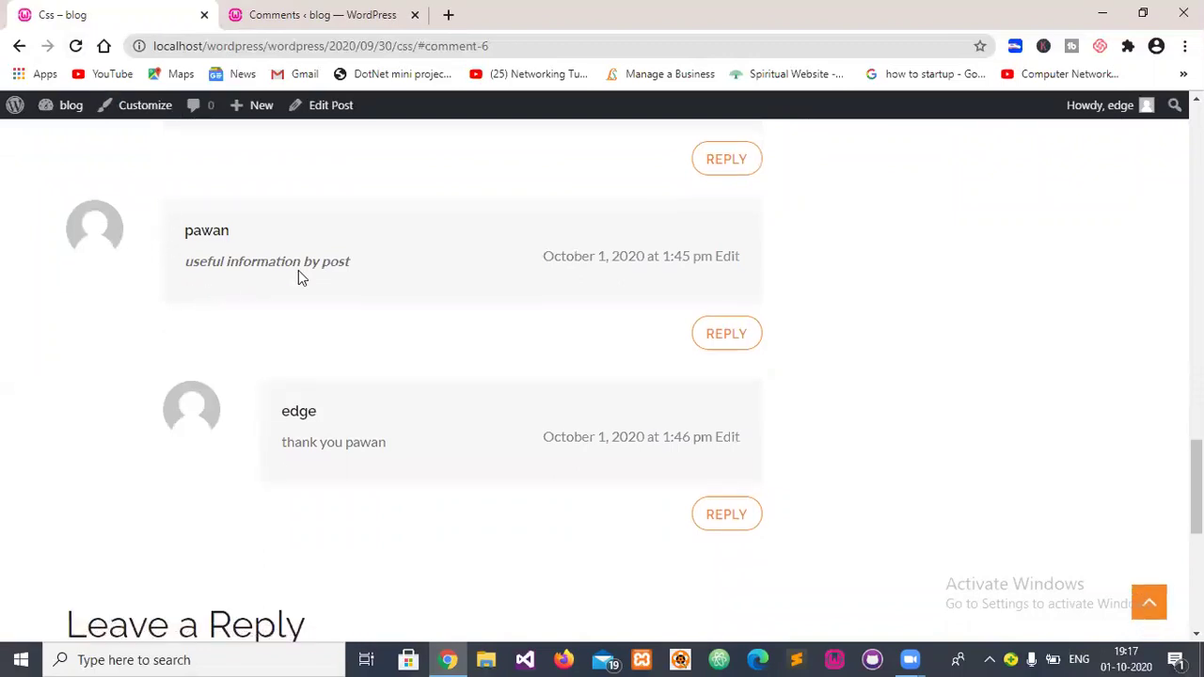
left_click_drag(360, 269, 175, 277)
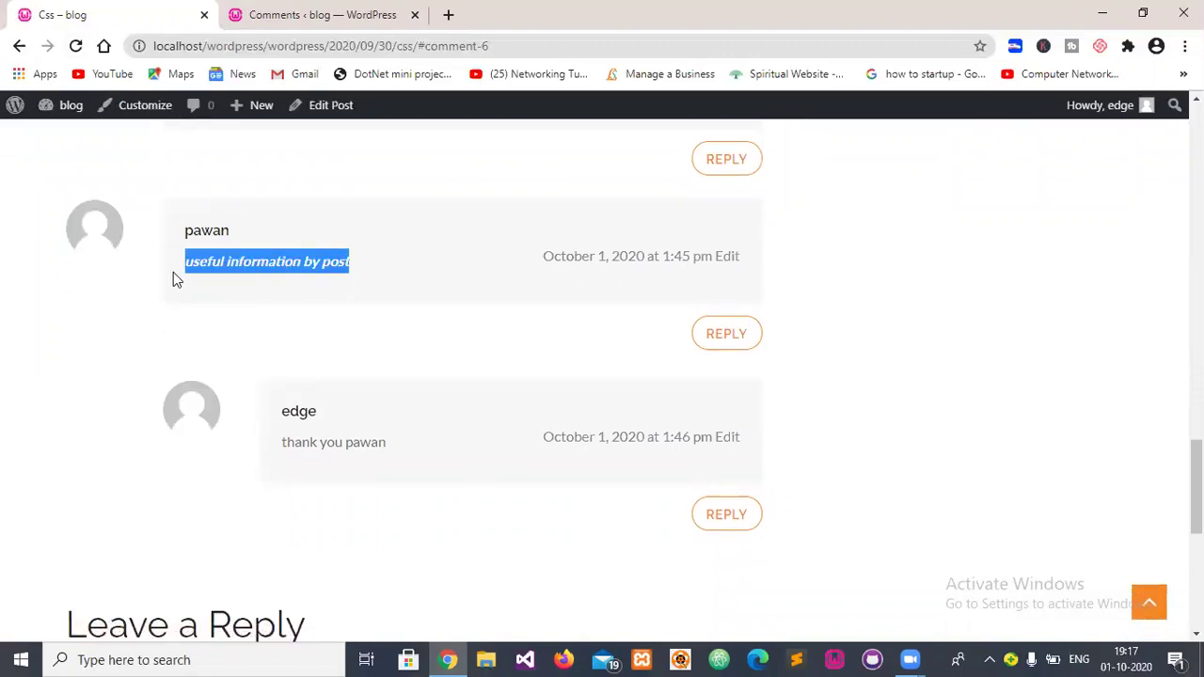
left_click(183, 280)
key("ctrl+Tab")
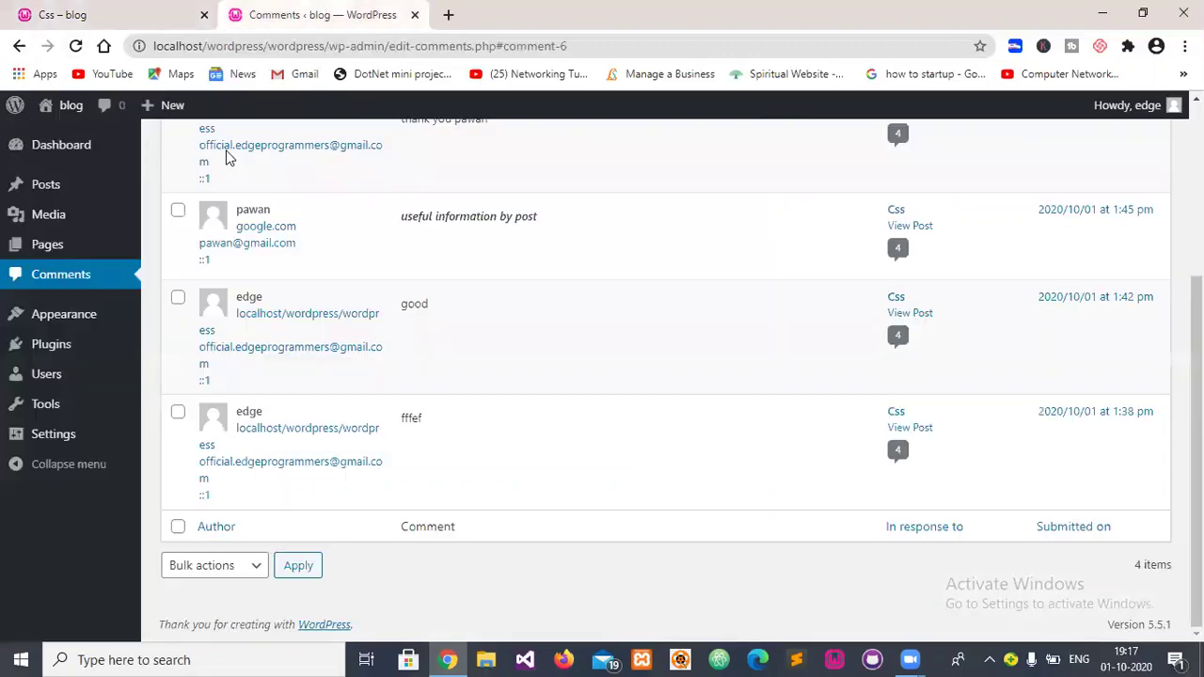
scroll(504, 308, "up", 1)
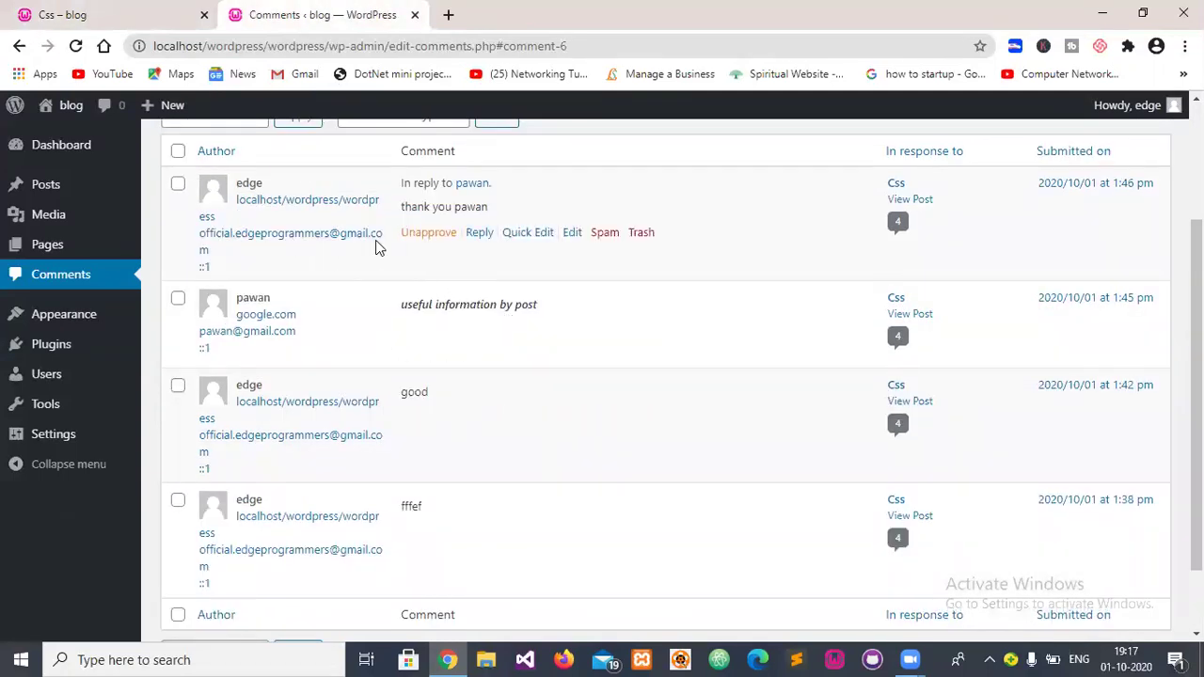
Step: Move the admin's thank-you reply comment to the Trash
left_click(640, 234)
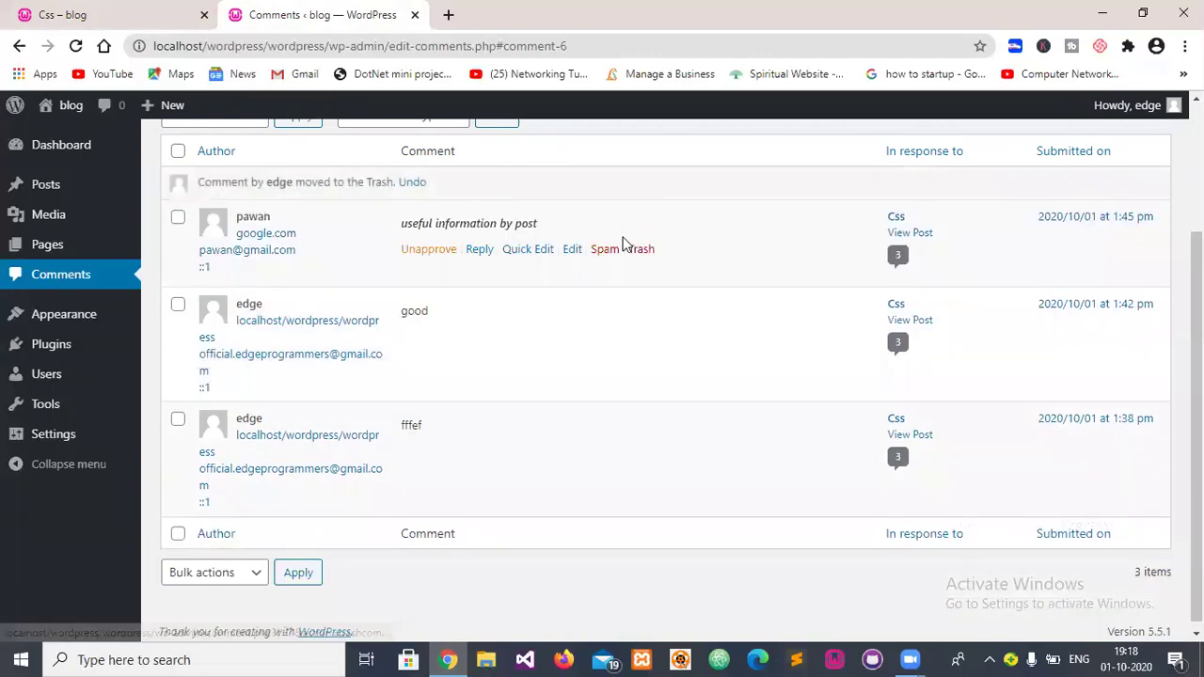
scroll(557, 254, "up", 2)
scroll(557, 254, "up", 1)
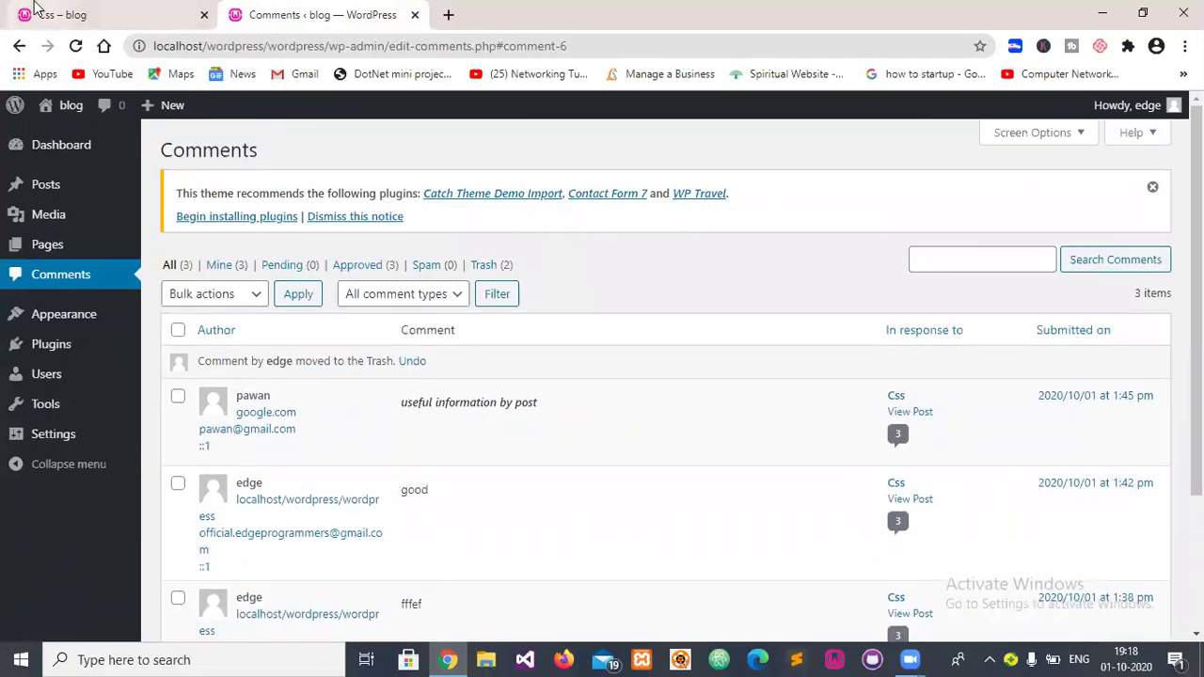
Step: Confirm on the reloaded Css post that the reply is gone, then trash the guest comment
left_click(52, 14)
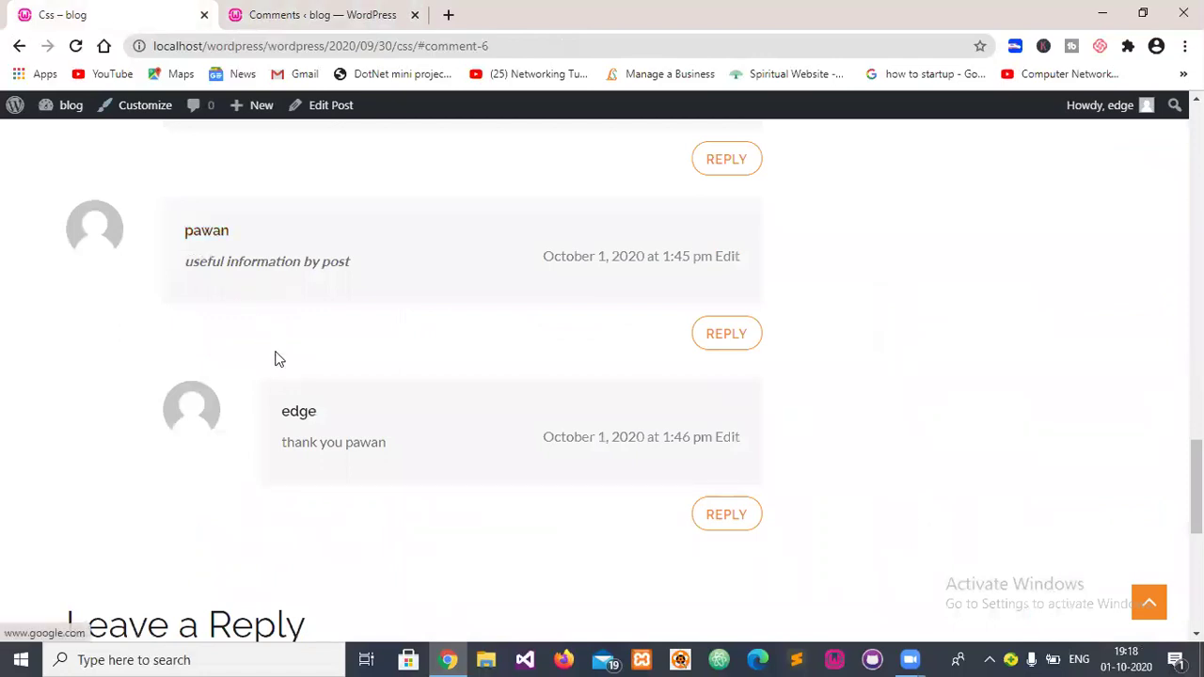
left_click(310, 74)
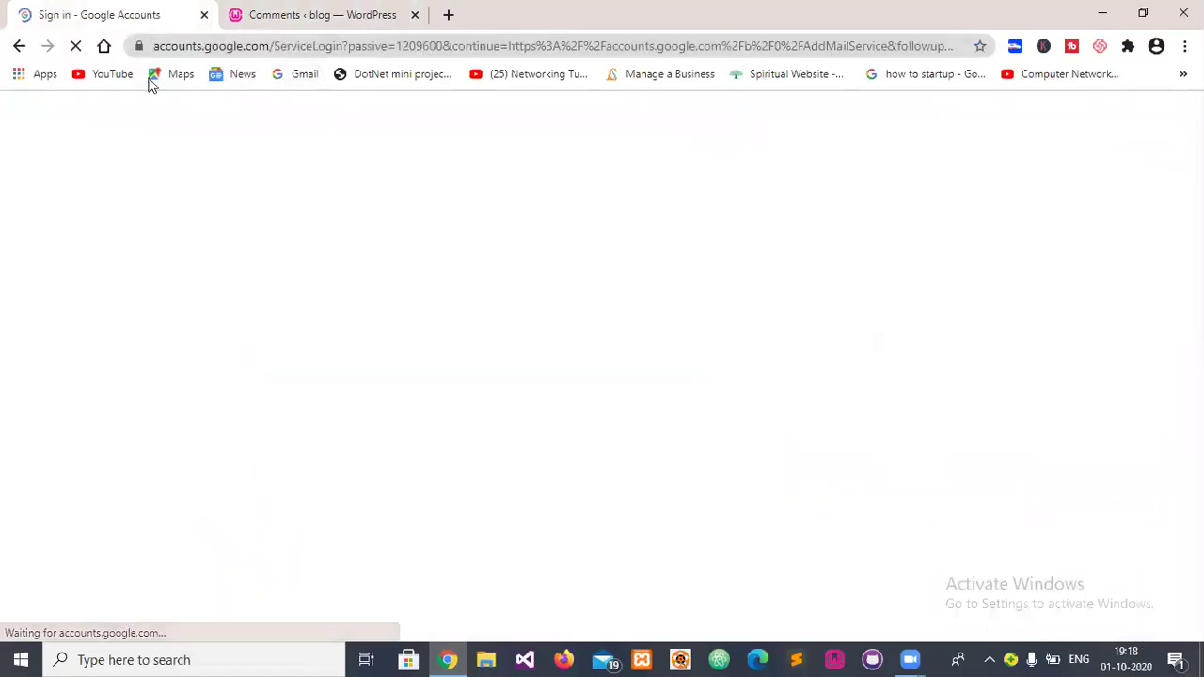
left_click(19, 47)
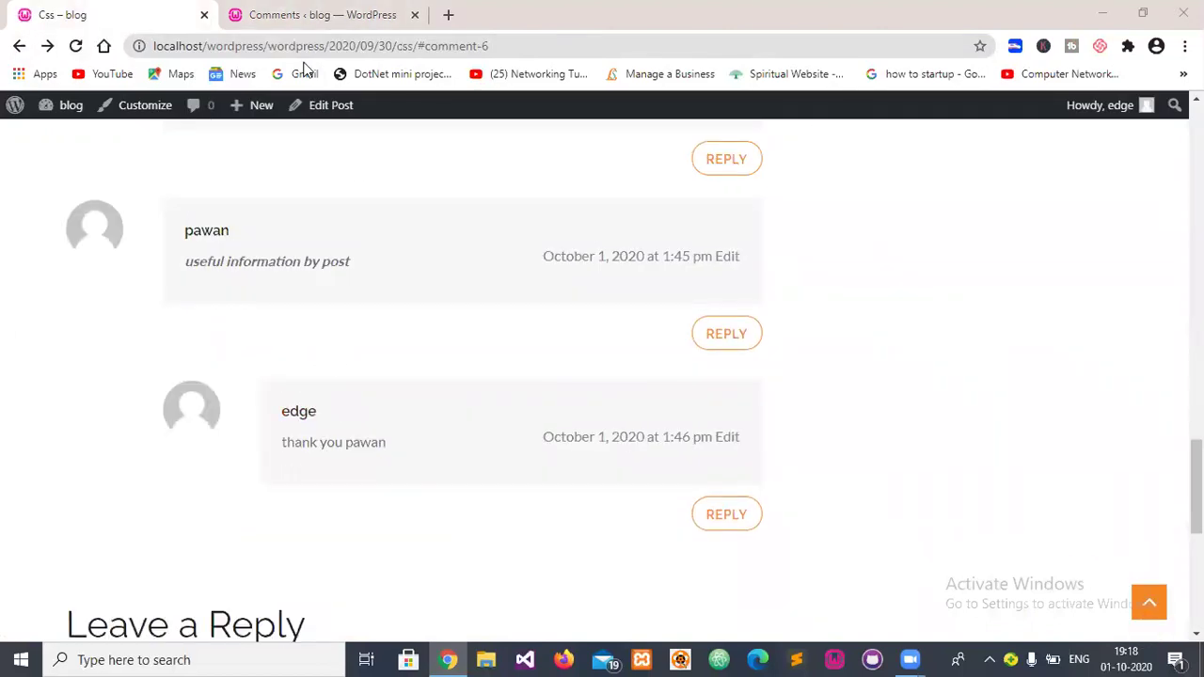
left_click(301, 14)
scroll(287, 357, "down", 2)
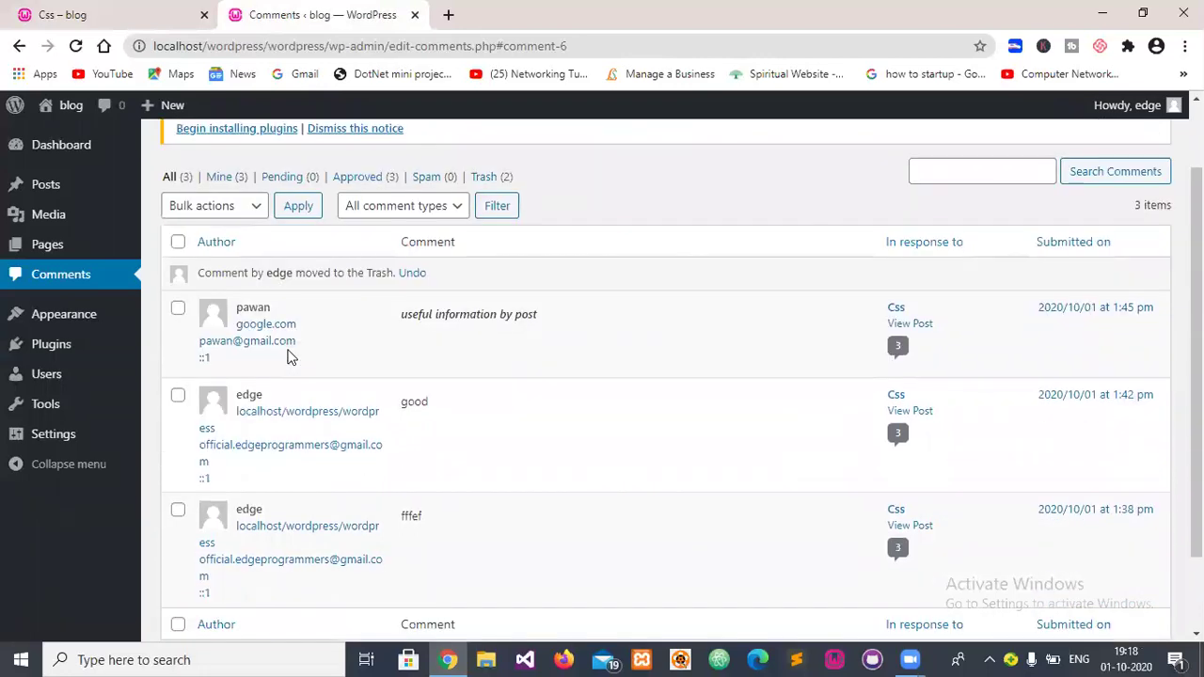
left_click(51, 7)
left_click(76, 46)
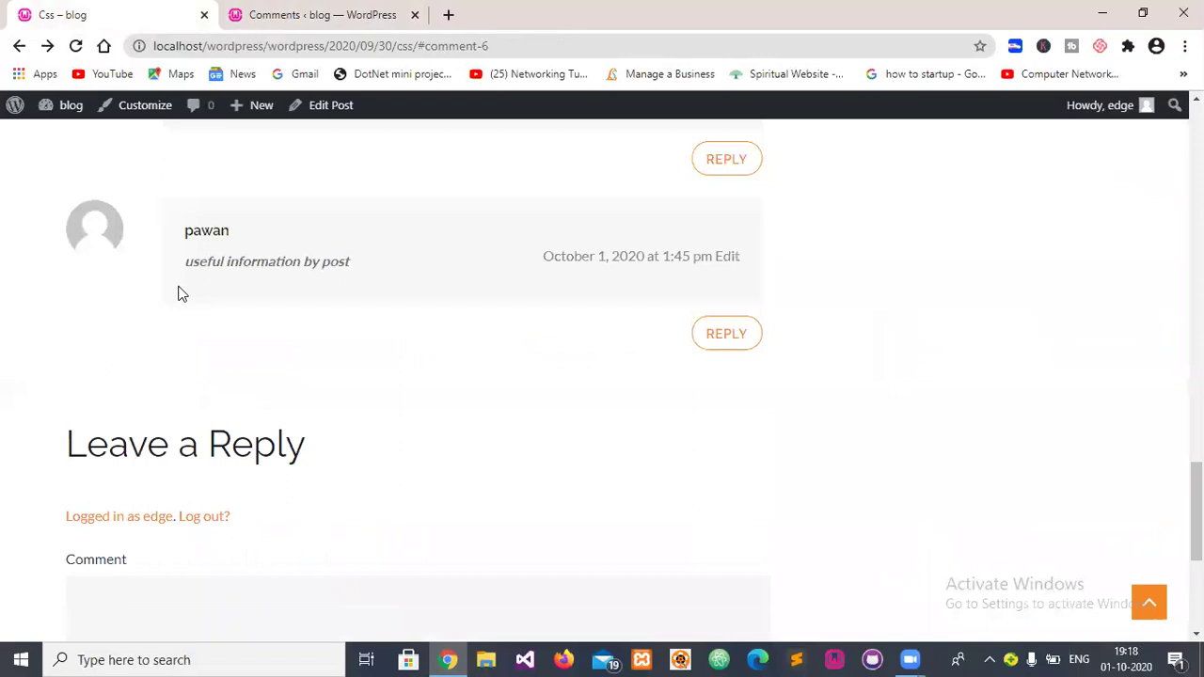
scroll(180, 293, "up", 1)
key("ctrl+Tab")
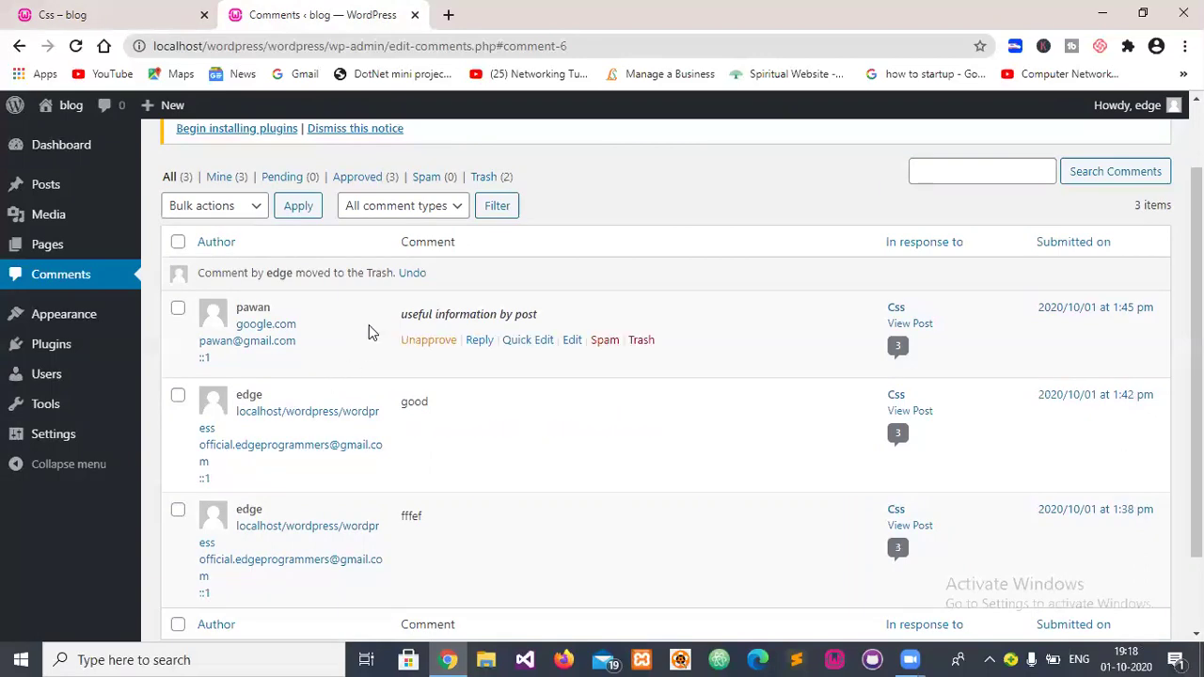
left_click(639, 342)
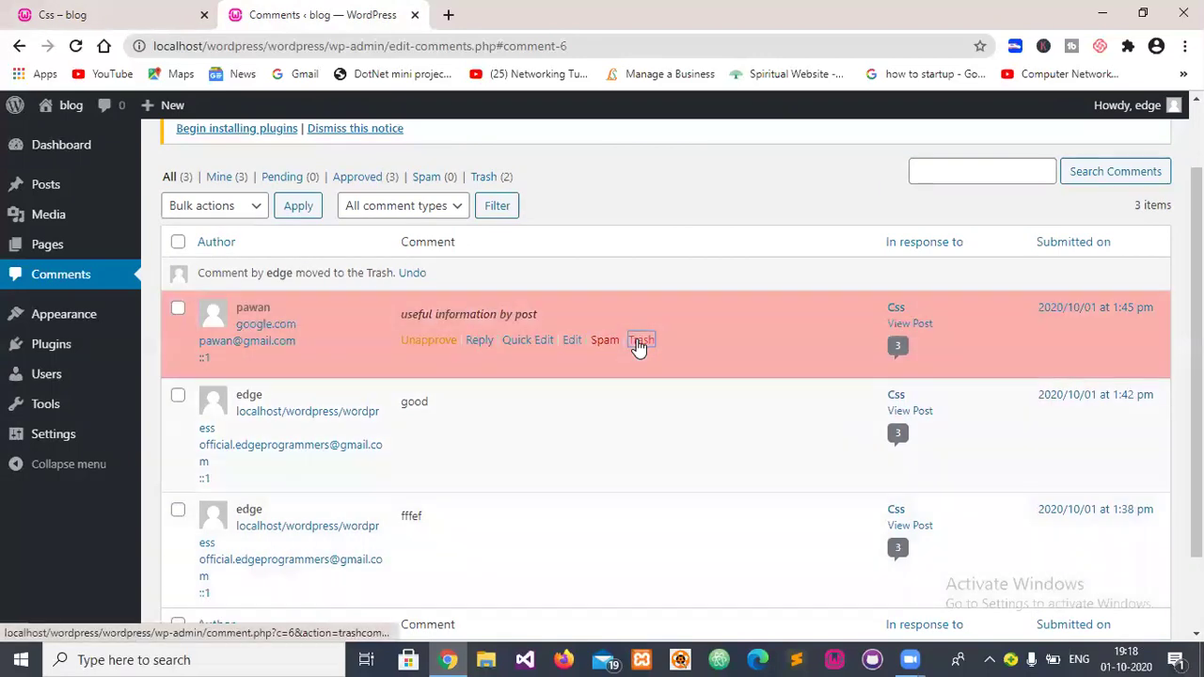
Step: Reload the Css post to confirm the guest comment is gone
left_click(72, 13)
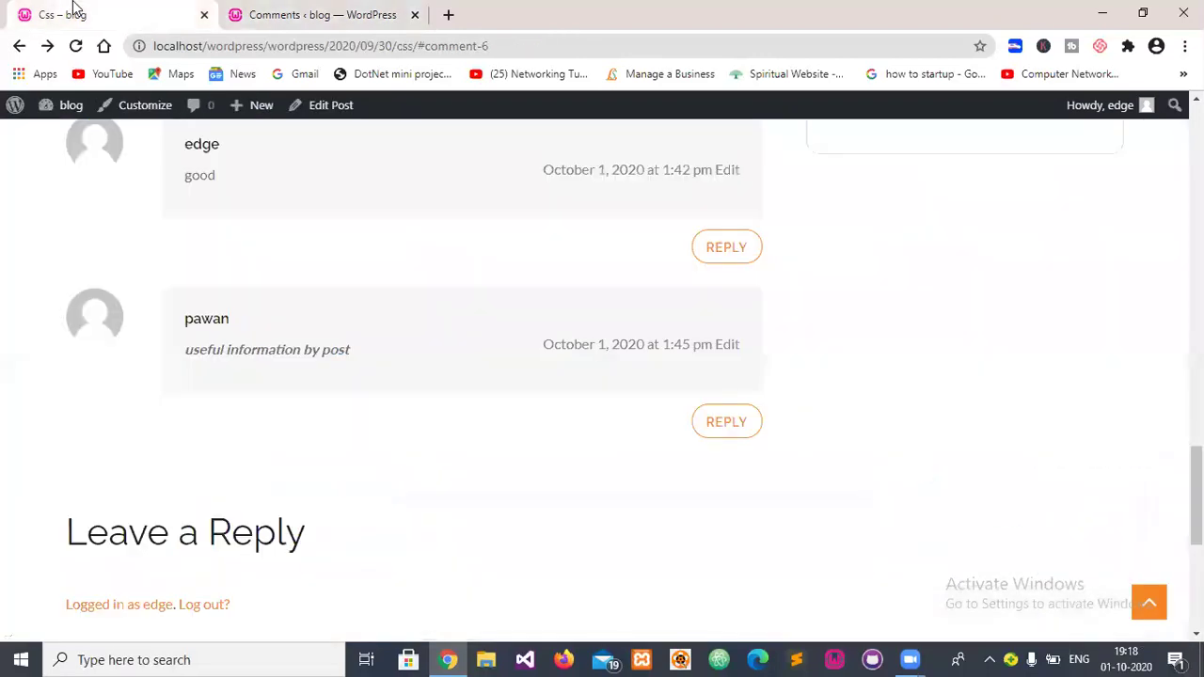
left_click(75, 46)
scroll(291, 353, "up", 3)
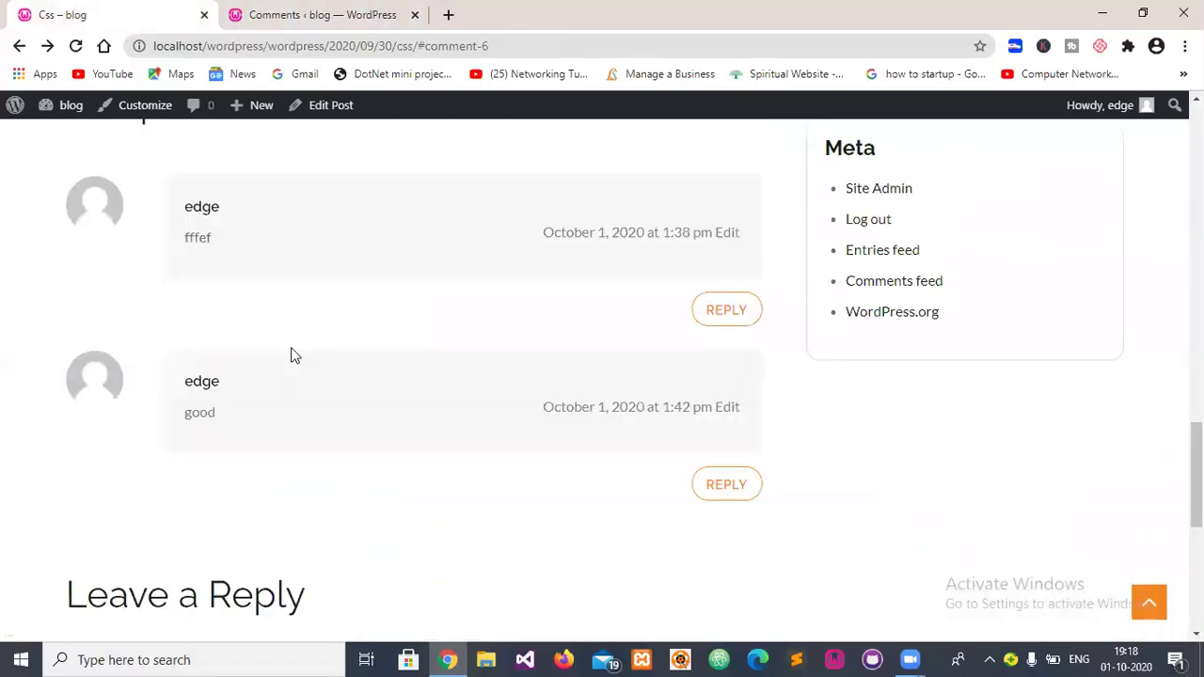
Step: Undo both trash actions, restoring the guest comment and the admin's reply
left_click(320, 15)
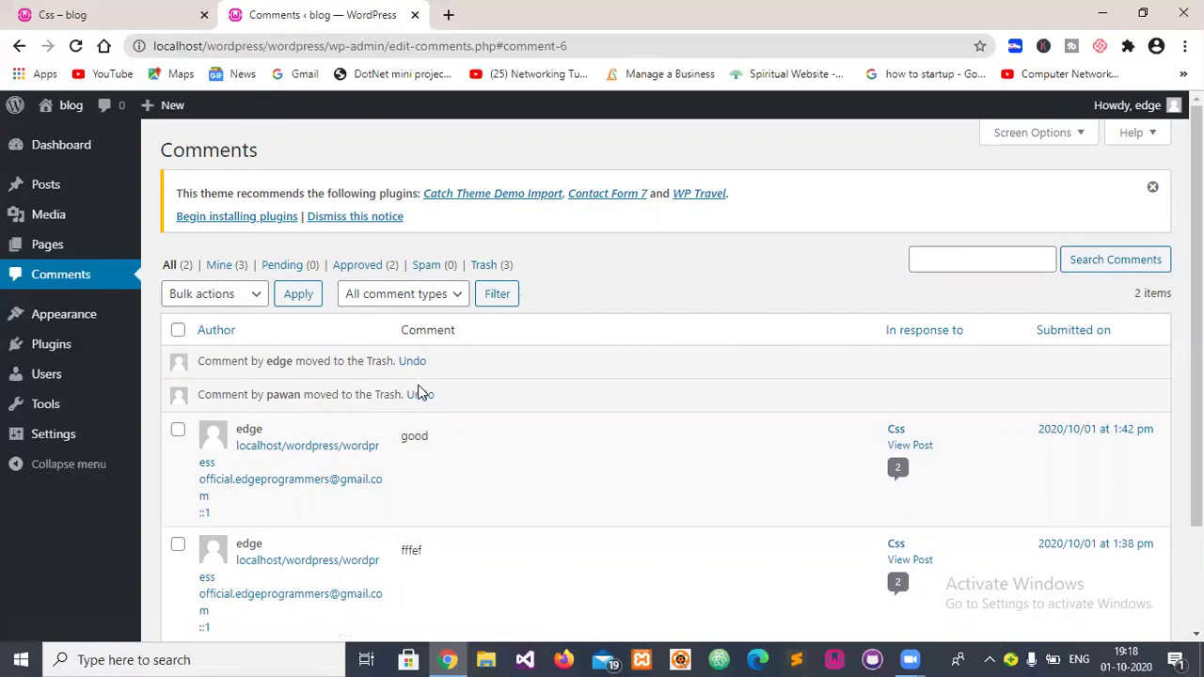
left_click(419, 396)
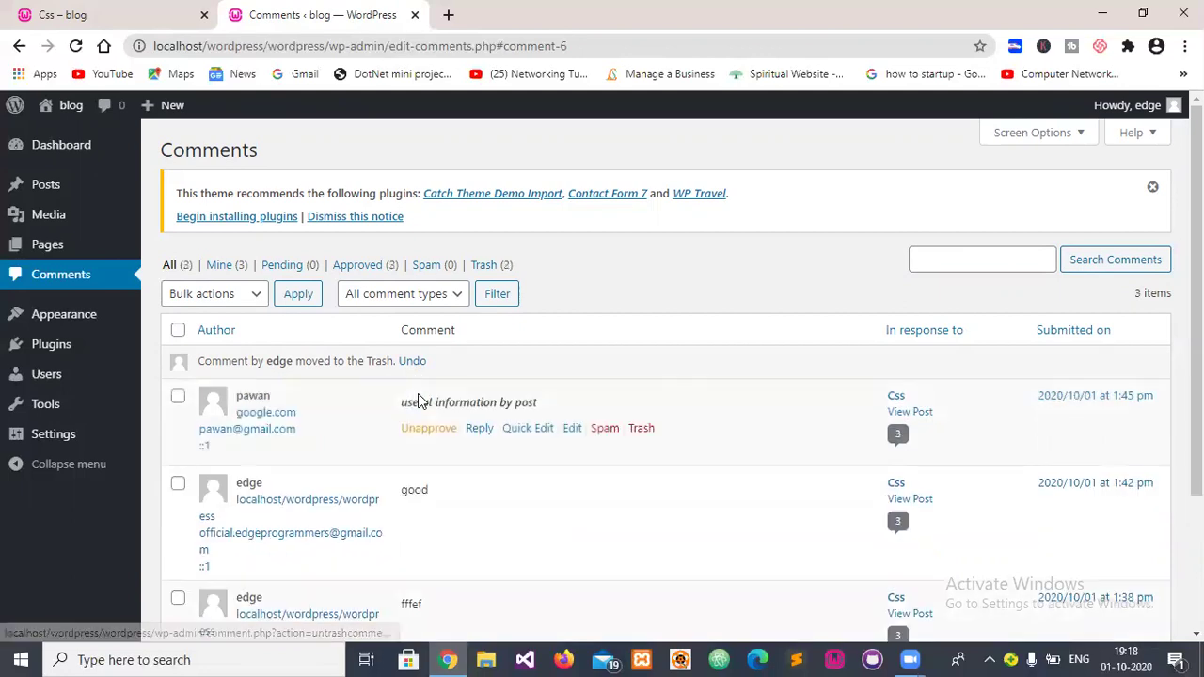
left_click(414, 364)
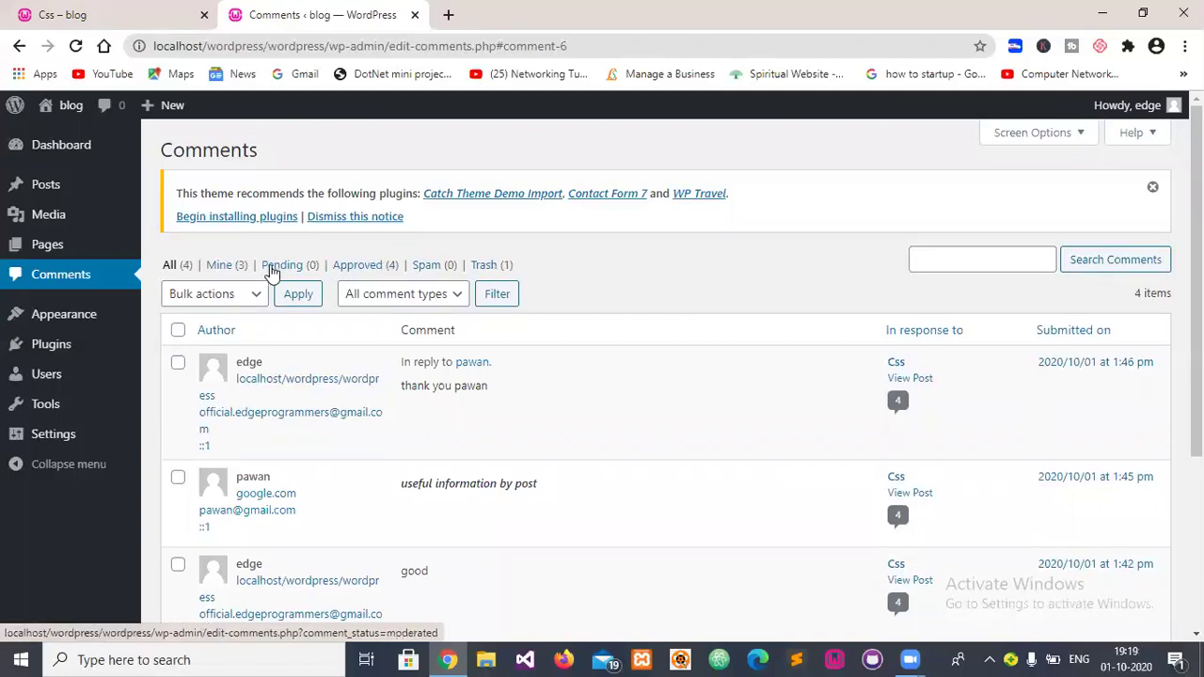
Step: Restore 'hi your learning way is good' from the Trash, then reload the Css post showing 4 replies
left_click(484, 269)
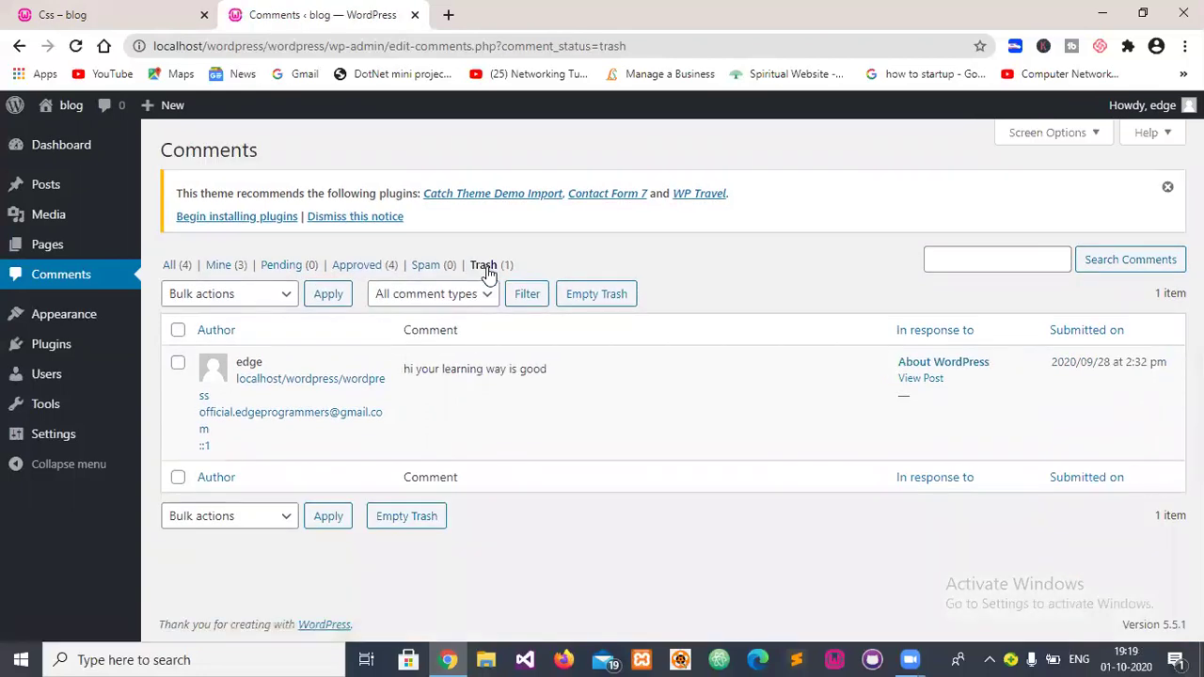
mouse_move(449, 373)
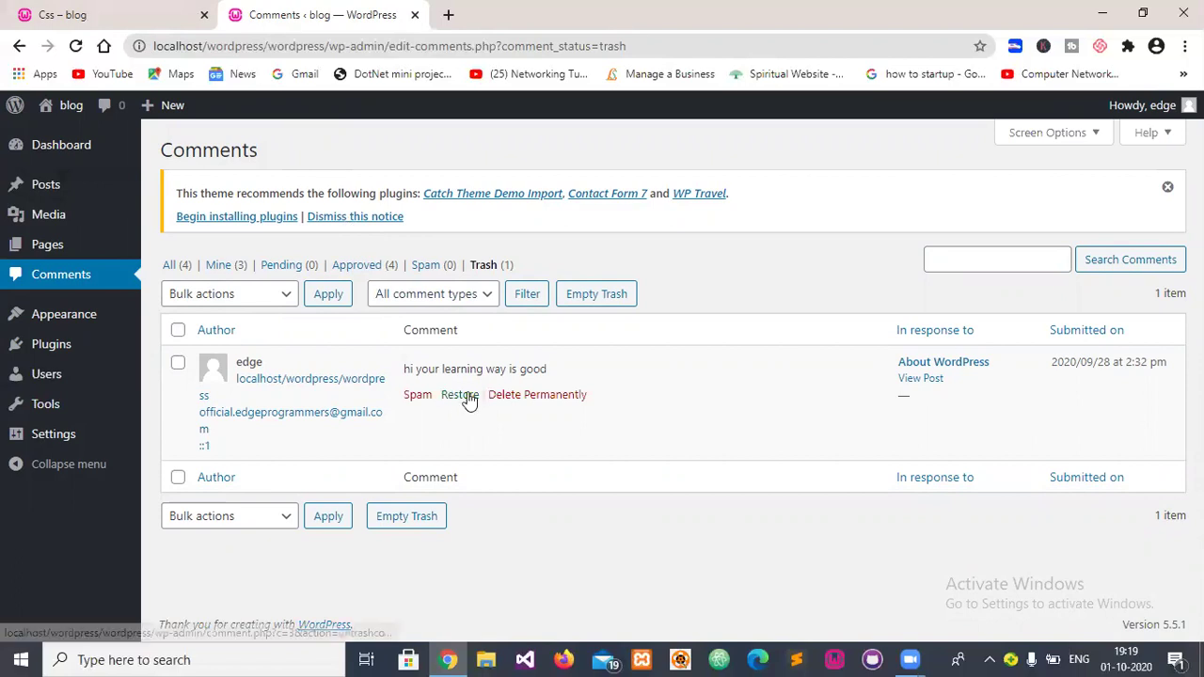
left_click(463, 396)
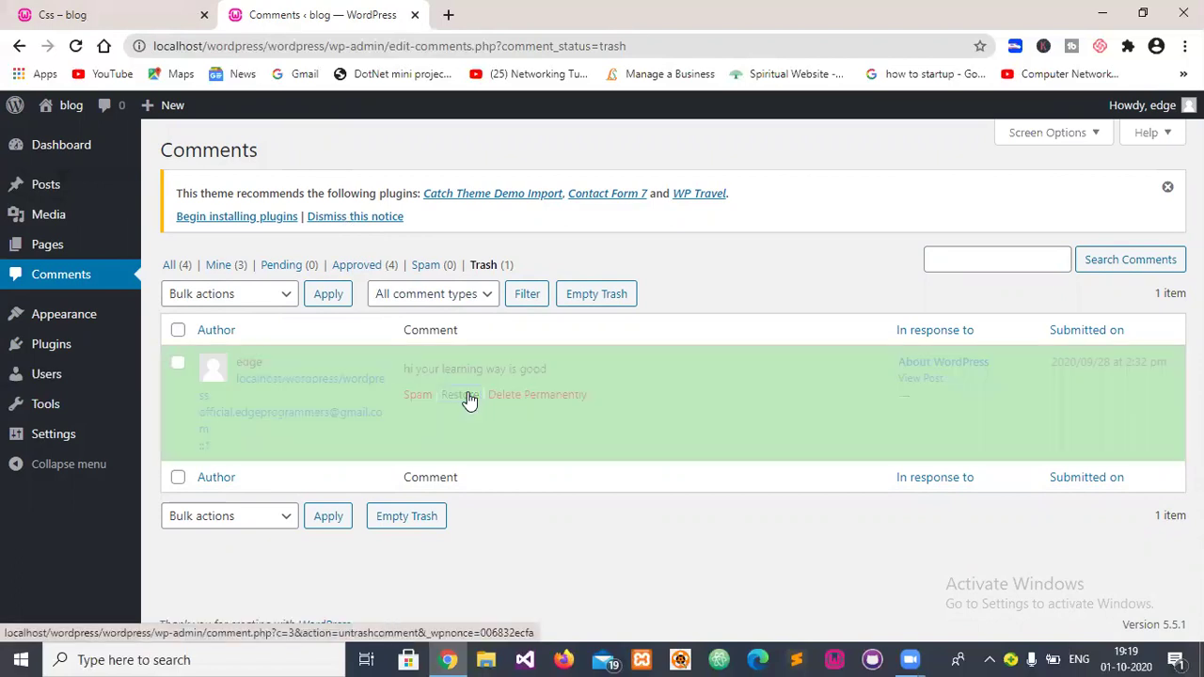
left_click(144, 23)
left_click(75, 45)
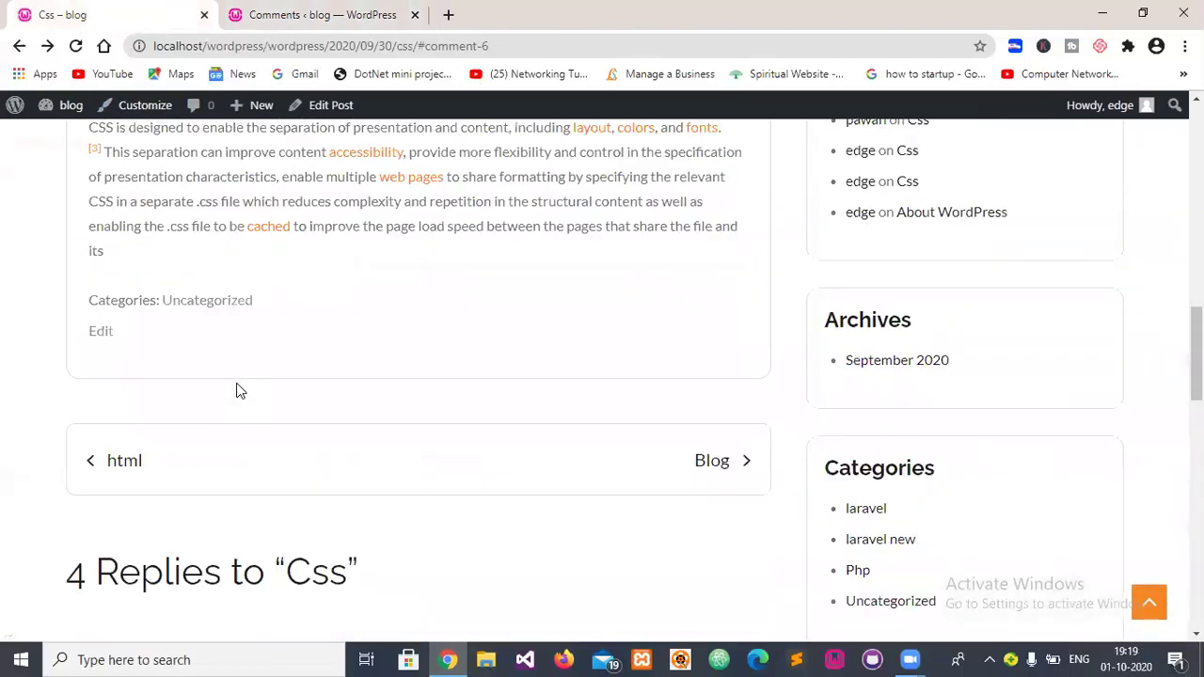
Step: Scroll through the Css post's comments, then return to the now-empty admin Trash view
scroll(225, 363, "down", 5)
scroll(225, 363, "up", 5)
scroll(225, 363, "up", 4)
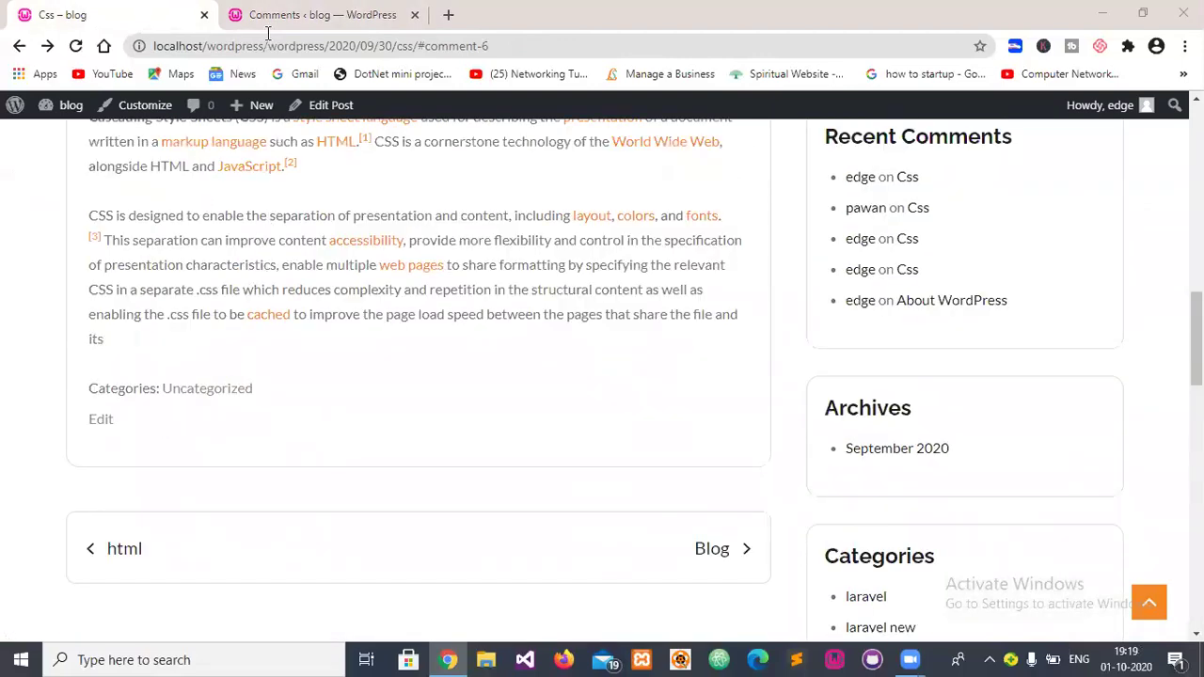
left_click(310, 15)
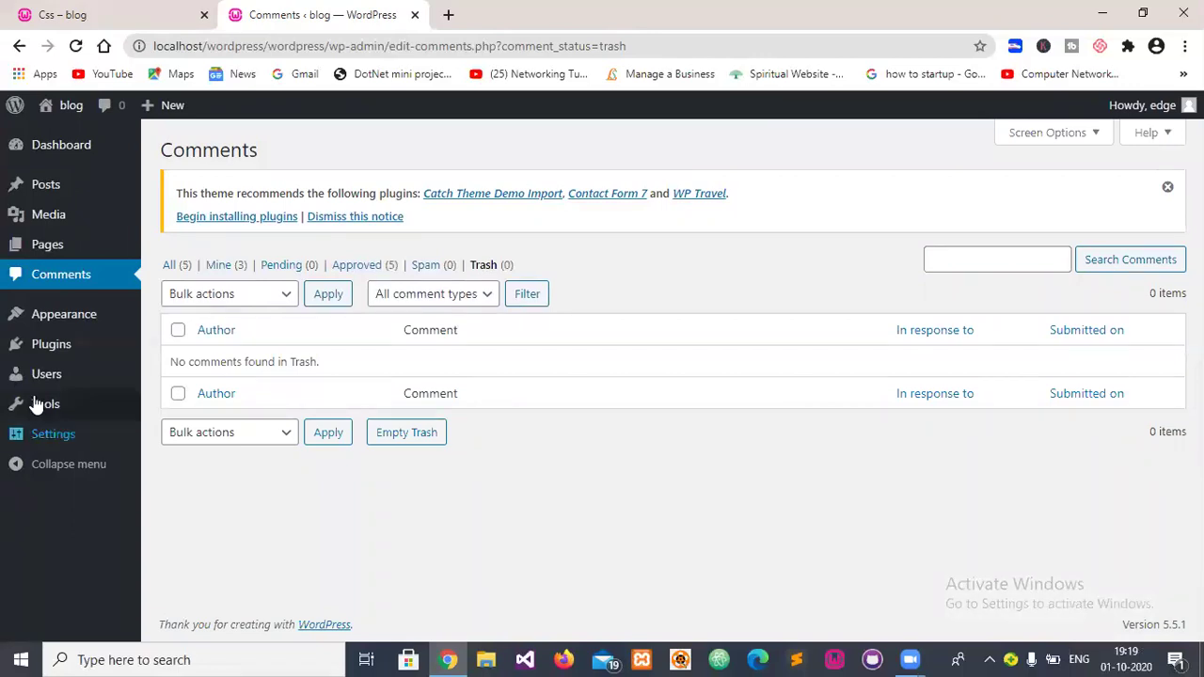
mouse_move(88, 314)
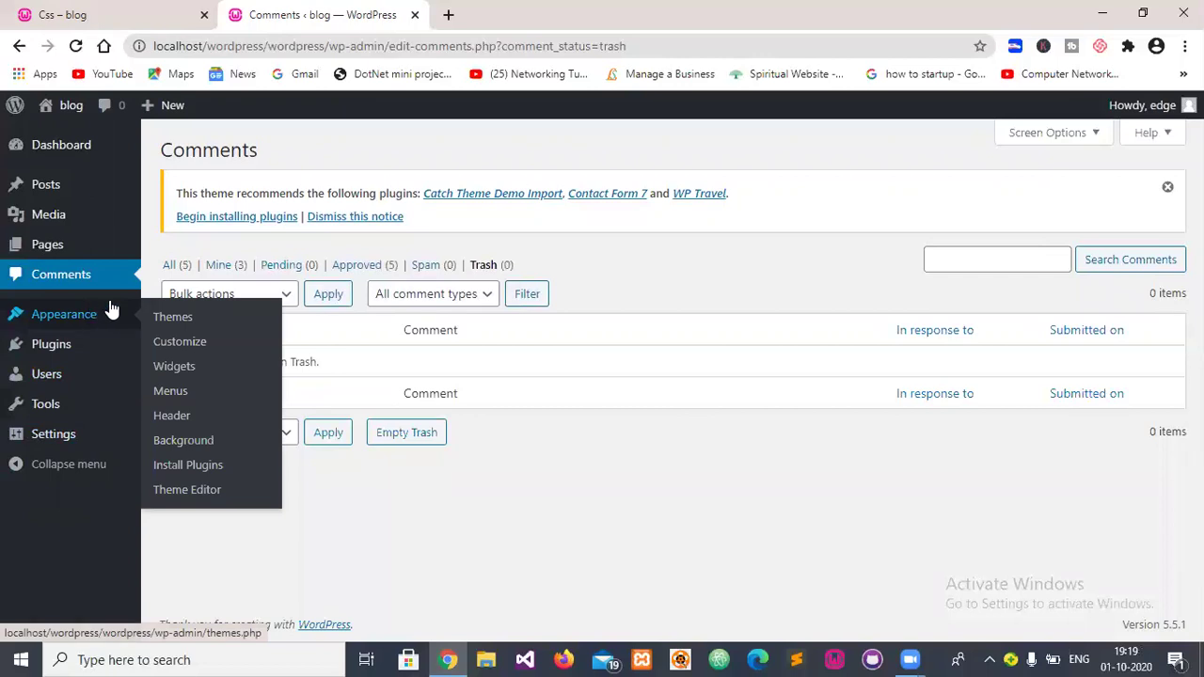